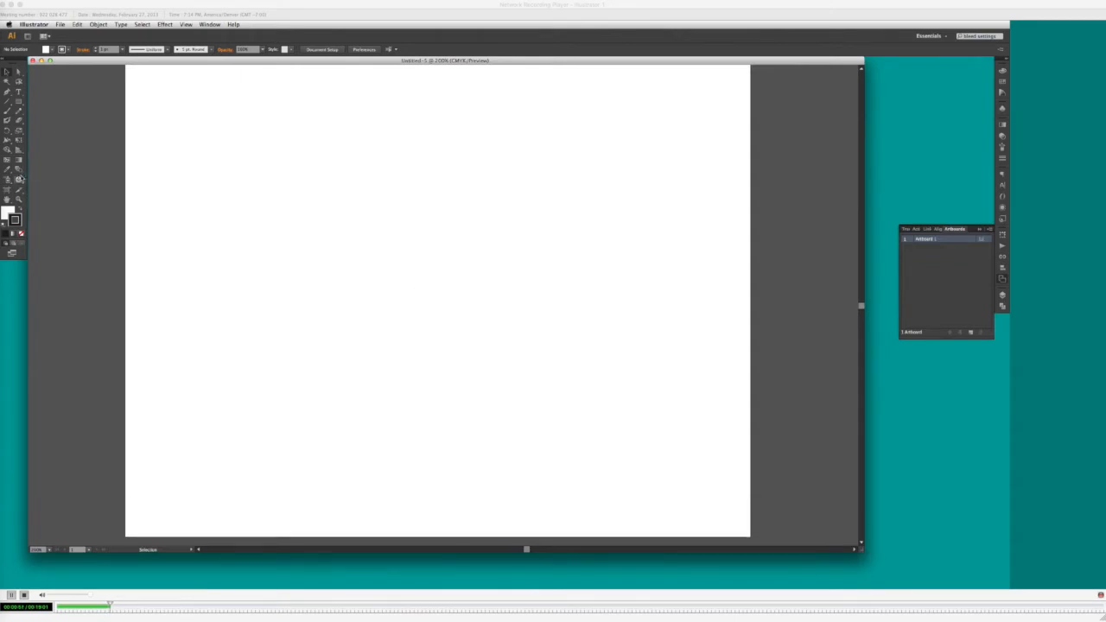
- Detach the graph tools into a floating set and place a column graph 3 in wide near the artboard's upper-left corner
left_click(18, 171)
left_click_drag(18, 180, 113, 220)
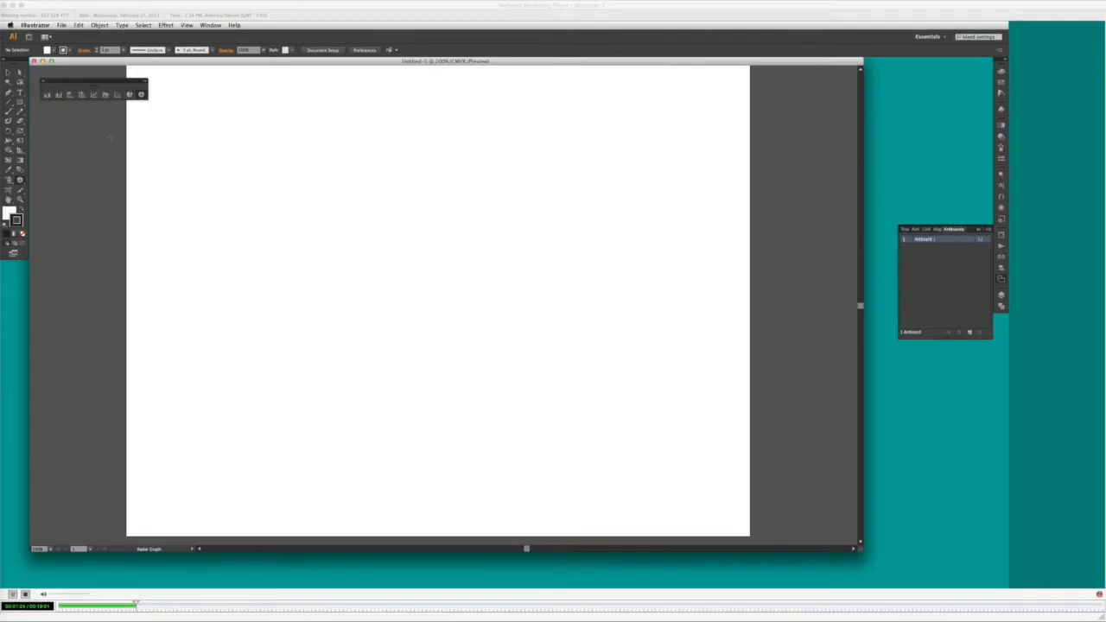
left_click(47, 95)
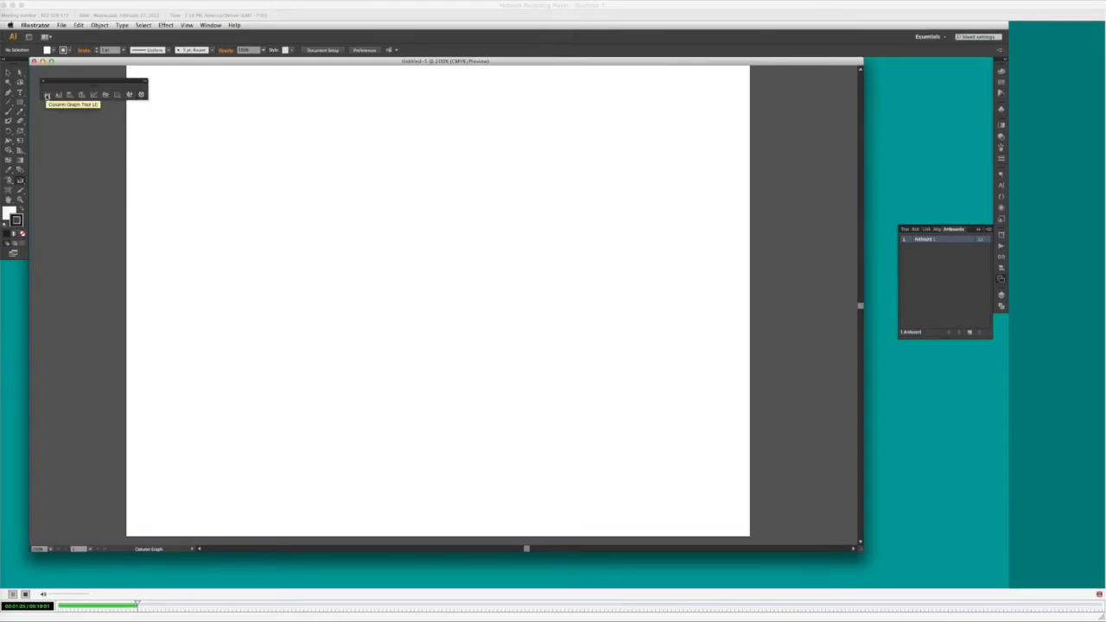
left_click(178, 113)
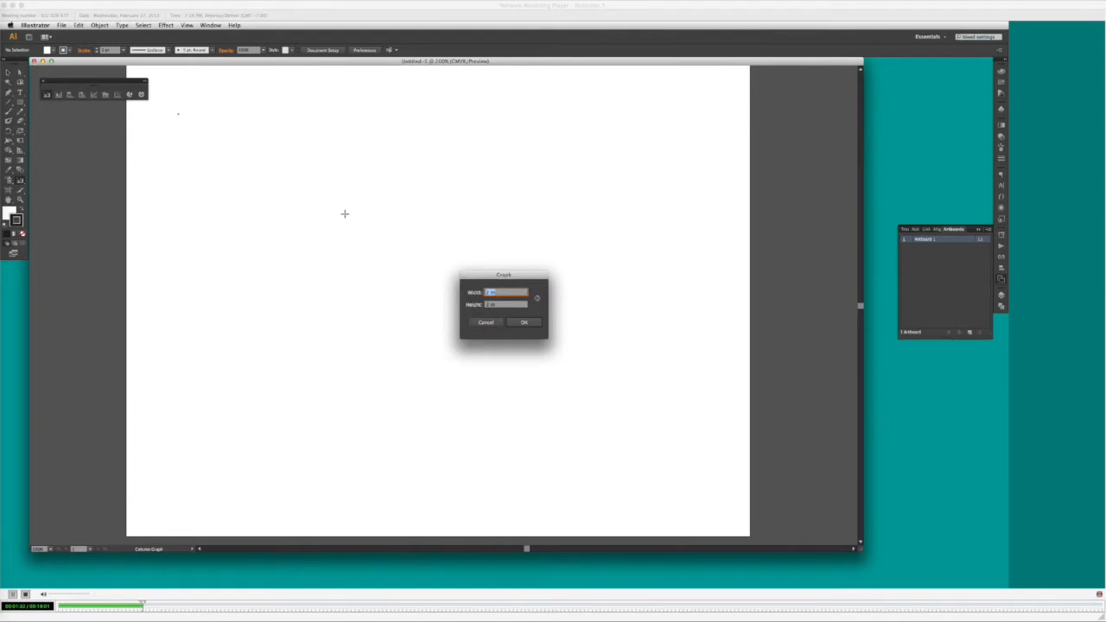
type("3")
left_click(527, 323)
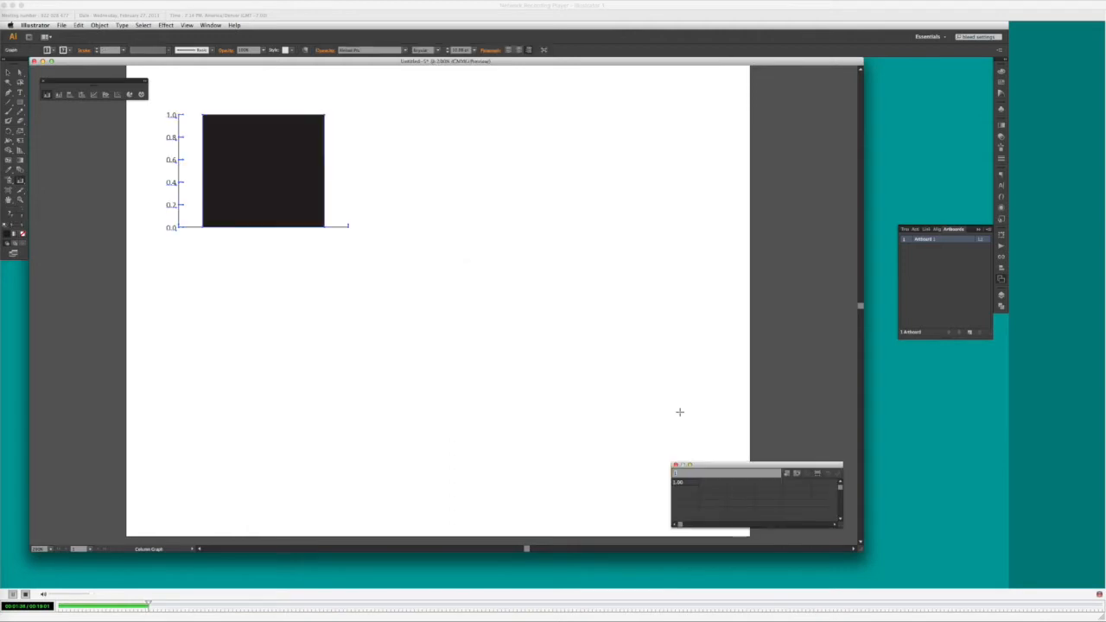
- Fill the column graph's first data row with 3, 1, 5, 12, 4 and 7 and apply the data
left_click_drag(713, 455, 405, 132)
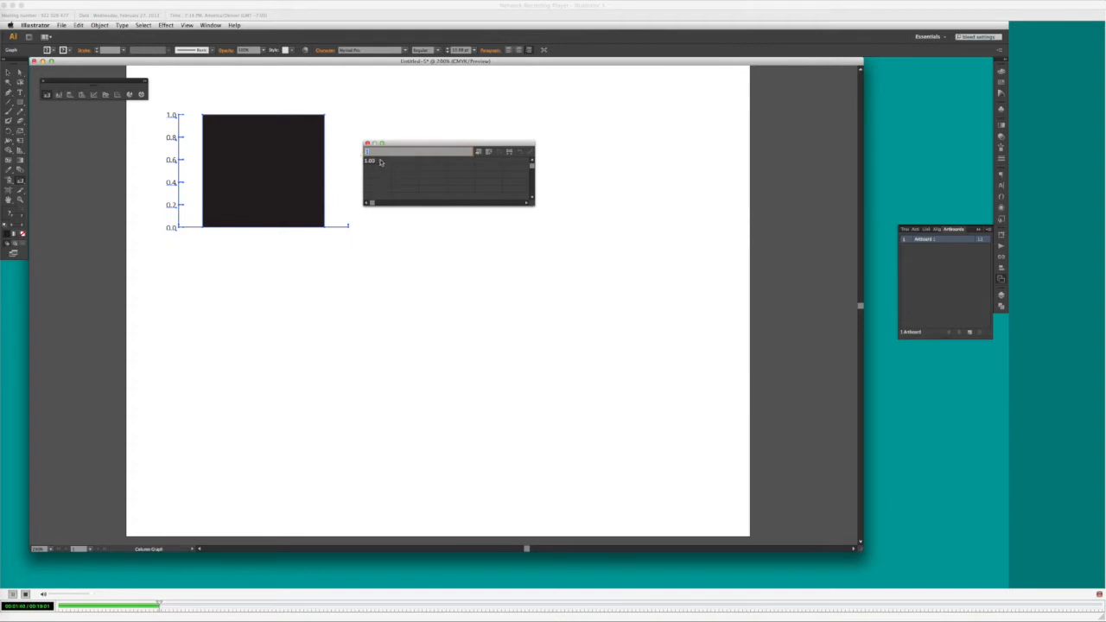
type("5")
key("Return")
key("Tab")
key("Tab")
key("Tab")
key("Tab")
type("7")
key("Tab")
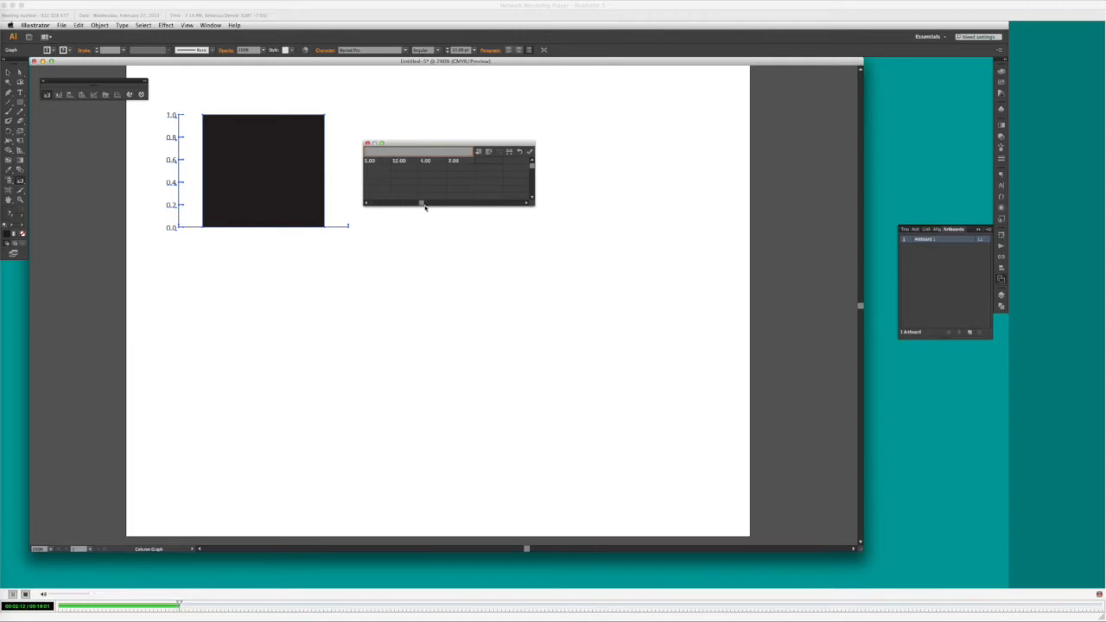
left_click_drag(421, 203, 368, 203)
left_click(520, 153)
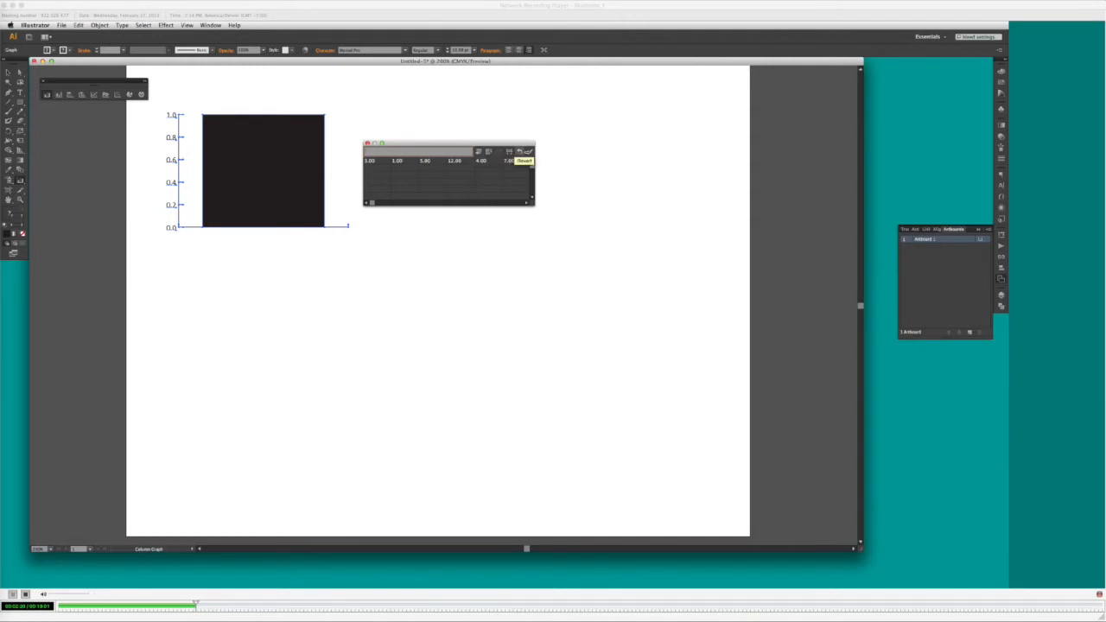
left_click(530, 153)
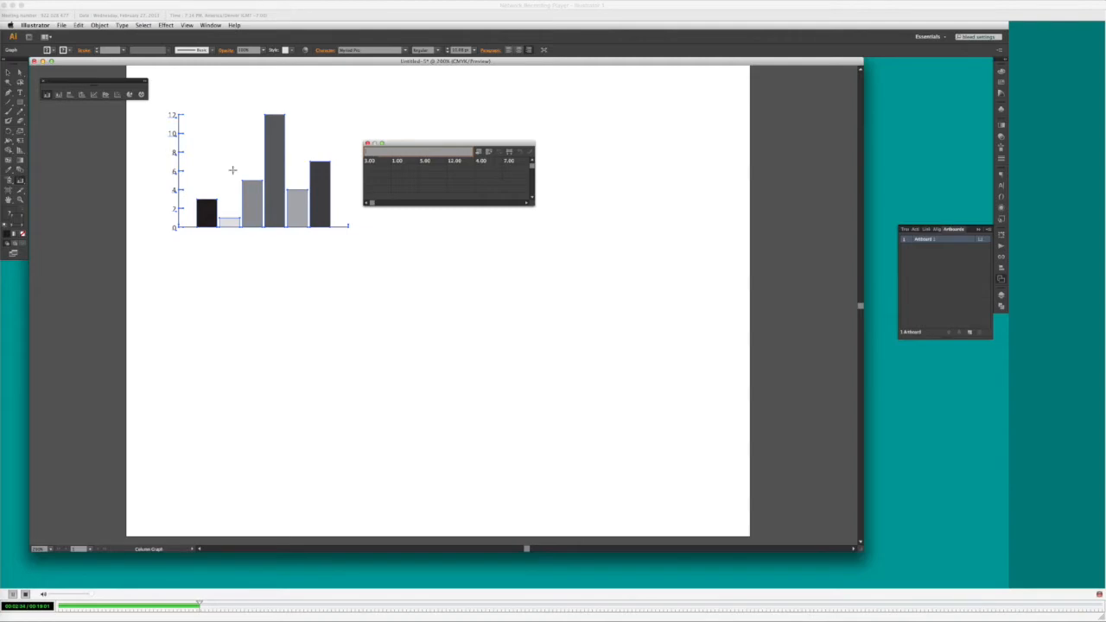
- Change the column graph's third data value to 6, apply it, close the graph data and deselect the graph
left_click_drag(430, 162, 418, 163)
left_click(432, 162)
key("Tab")
left_click(529, 153)
left_click(367, 144)
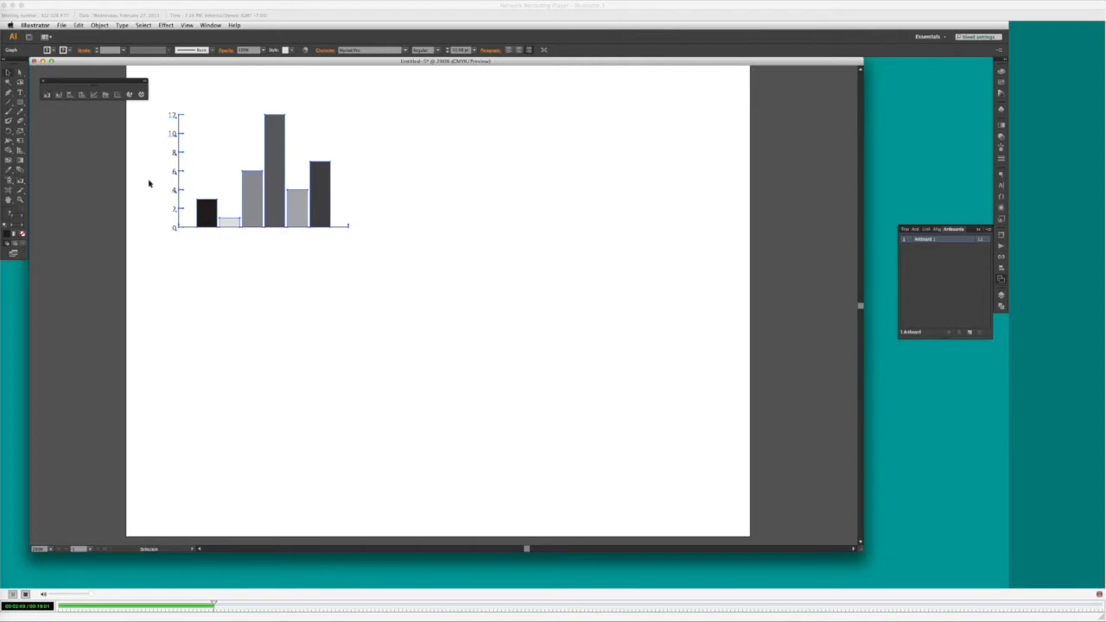
left_click(149, 183)
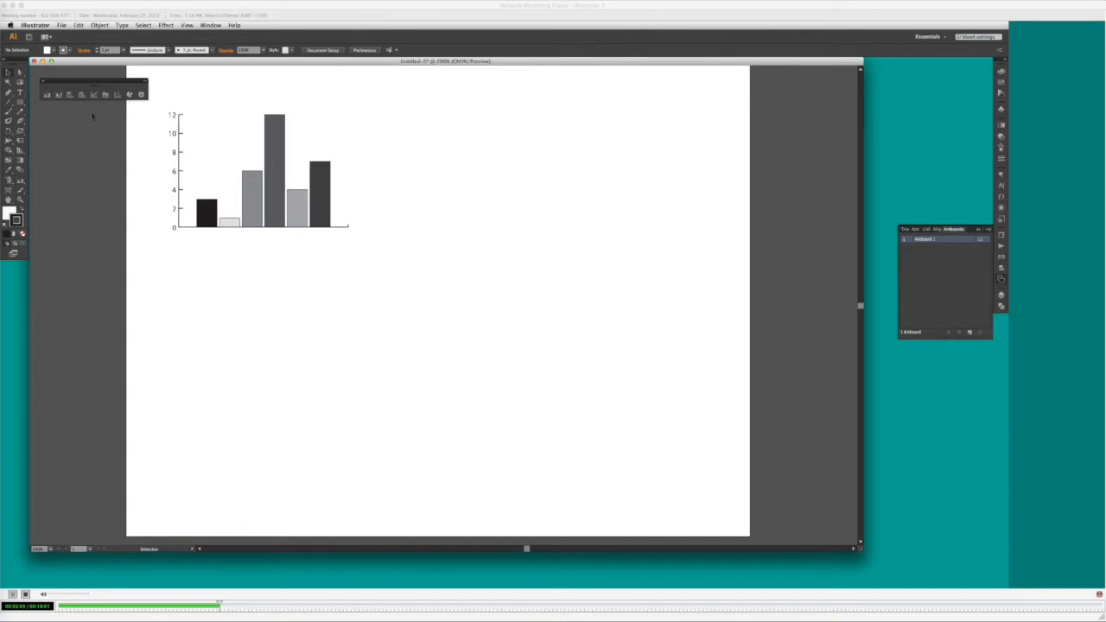
- Place a stacked column graph beside the column graph, keeping the offered width and height
left_click(60, 95)
left_click(60, 95)
left_click(406, 159)
left_click_drag(495, 272, 431, 185)
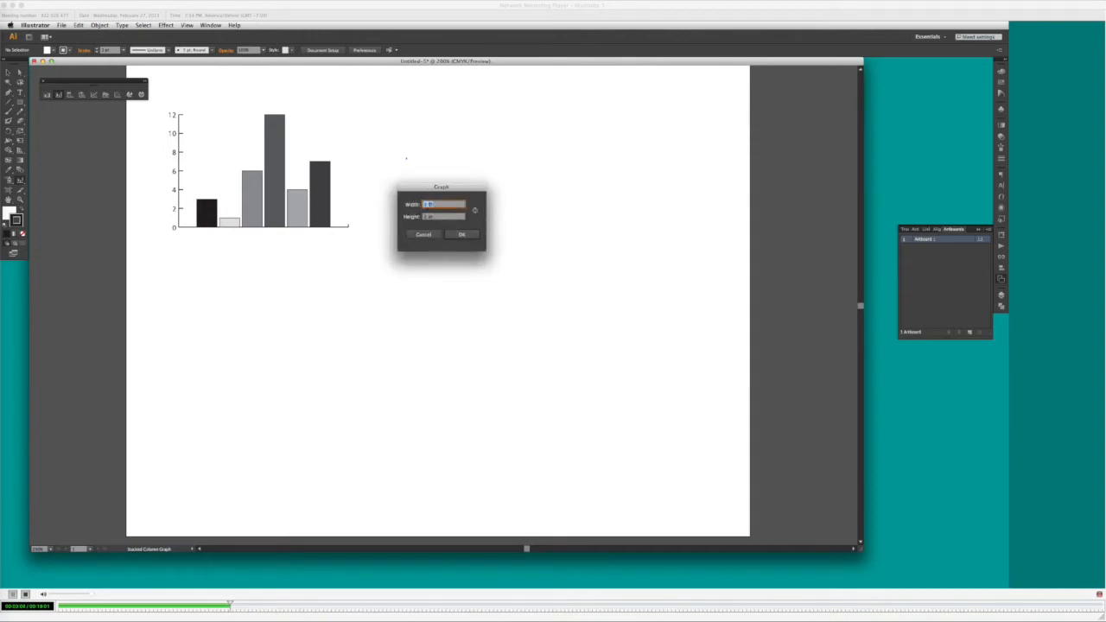
left_click(459, 236)
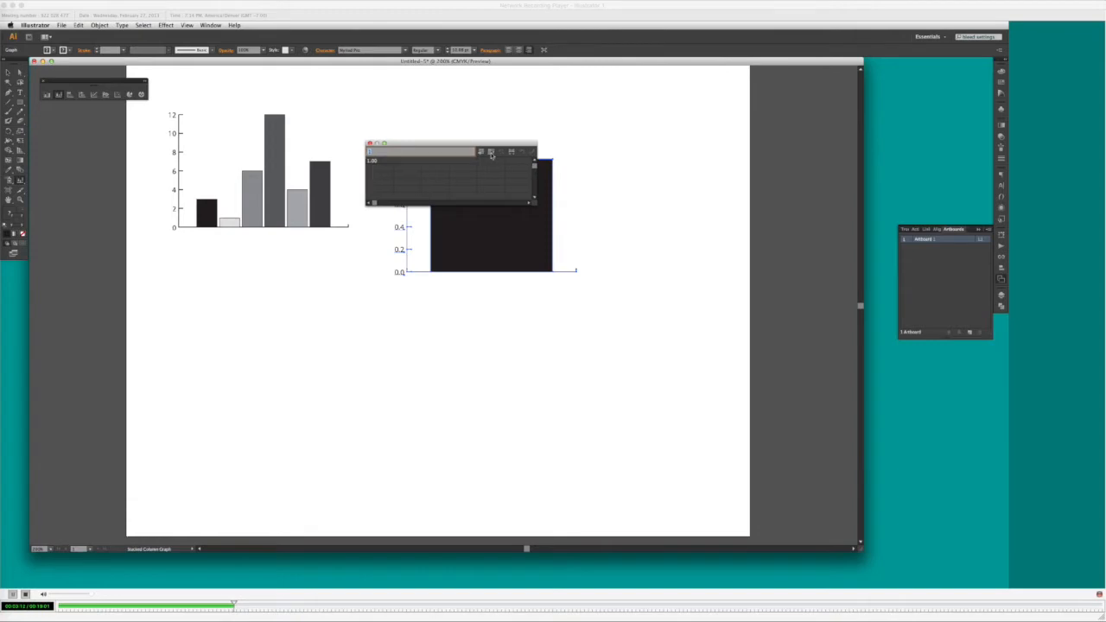
- Enter 3, 1, 6, 12, 4 and 7 in the stacked column graph's first data row, apply the data and close it
left_click_drag(421, 145, 658, 194)
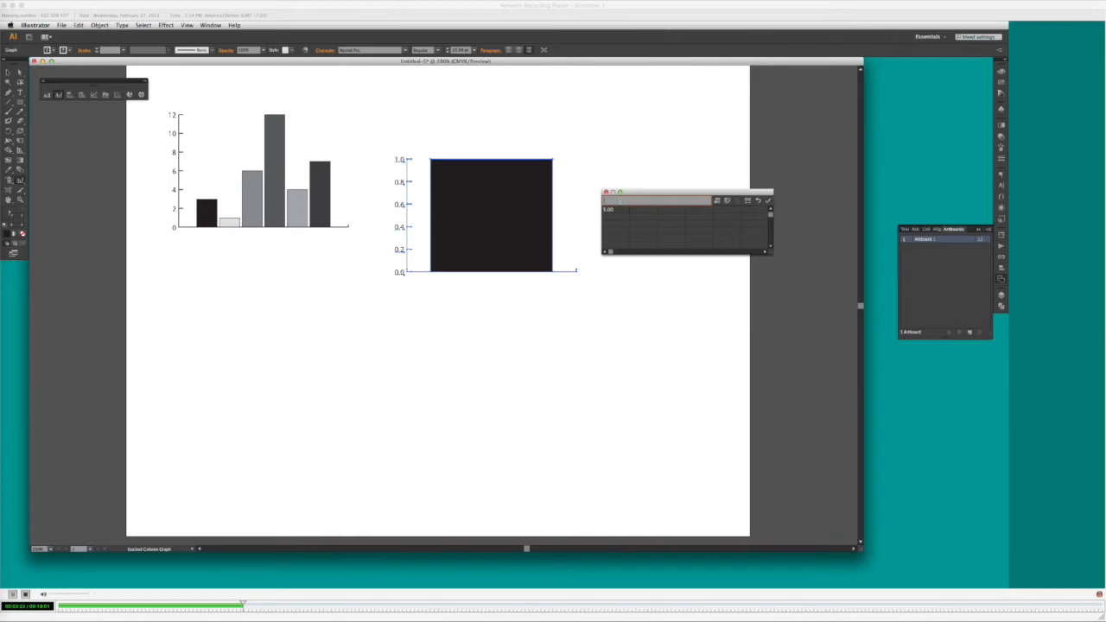
type("1")
key("Tab")
type("6")
key("Tab")
type("12")
key("Tab")
type("4")
key("Tab")
type("7")
key("Tab")
left_click_drag(658, 251, 615, 251)
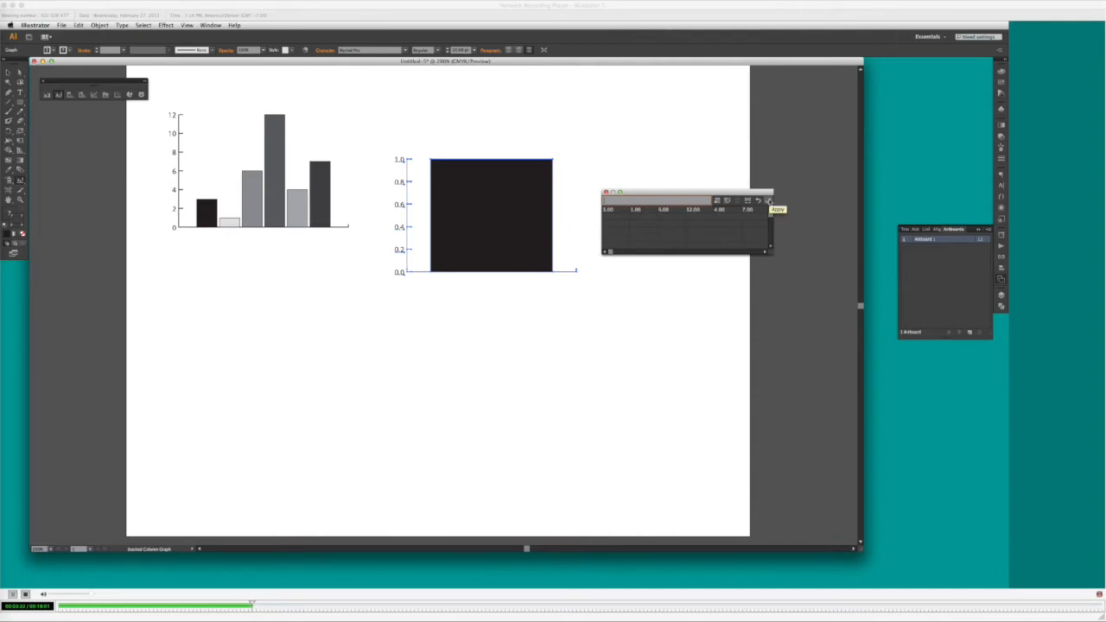
left_click(769, 200)
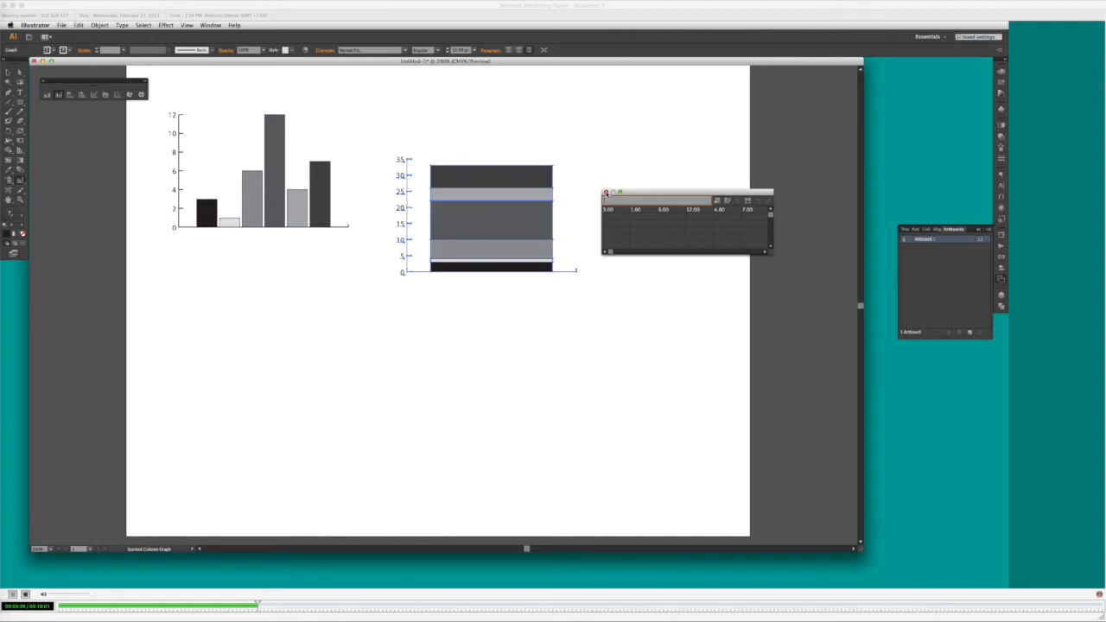
left_click(606, 193)
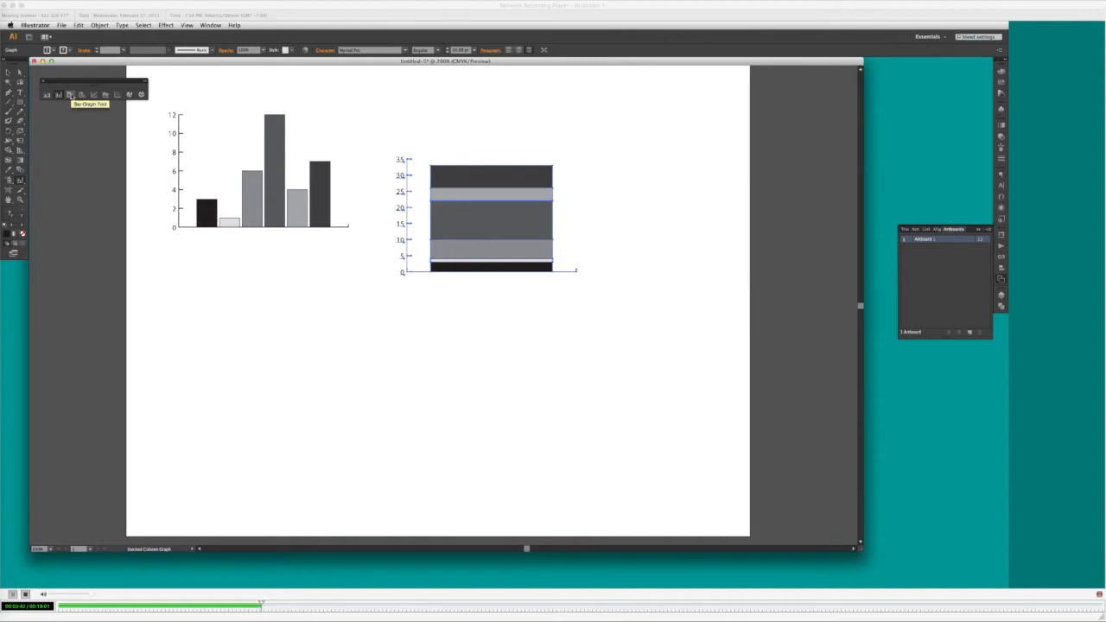
- Place a bar graph on the far side of the stacked column graph, keeping the offered width and height
left_click(70, 95)
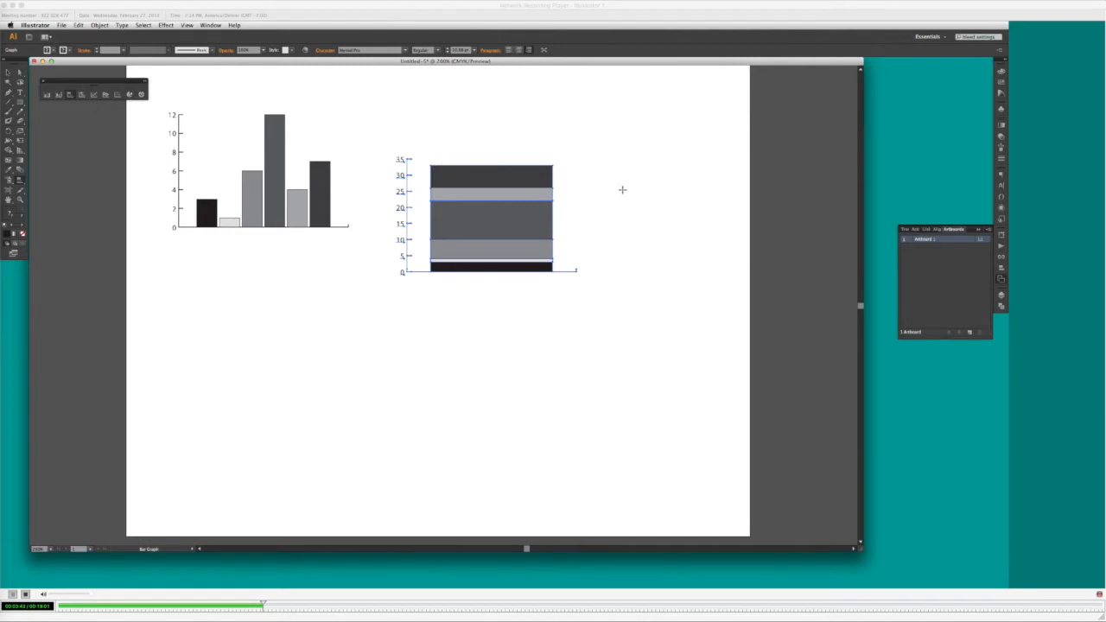
left_click(613, 190)
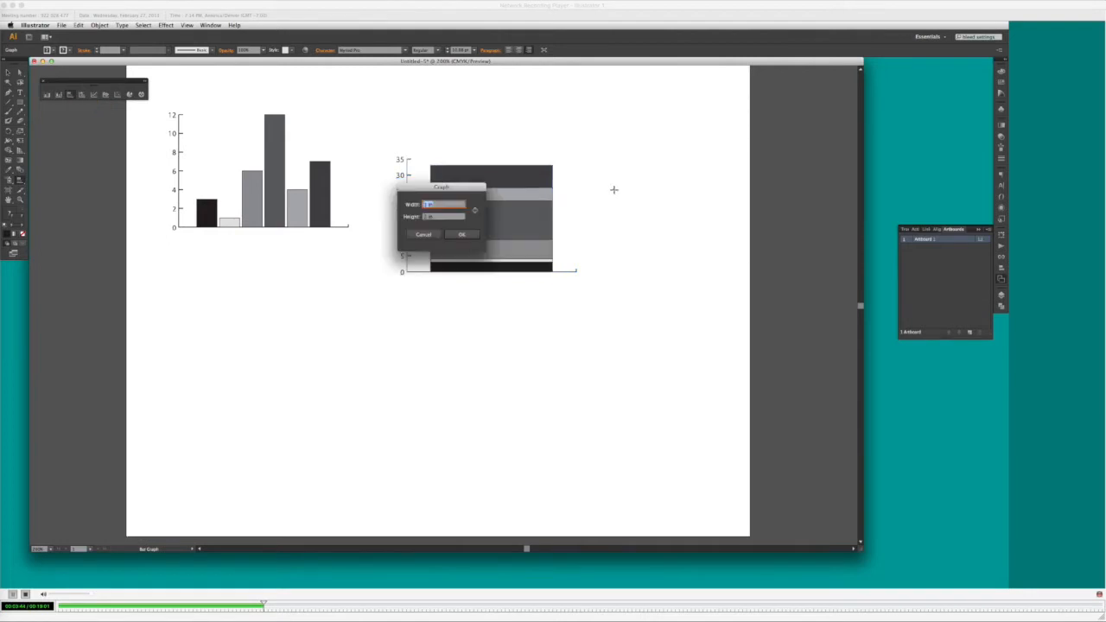
left_click(461, 234)
- Enter 3, 1, 6, 12, 4 and 7 in the bar graph's first data row, apply the data and close it
left_click_drag(618, 197, 437, 221)
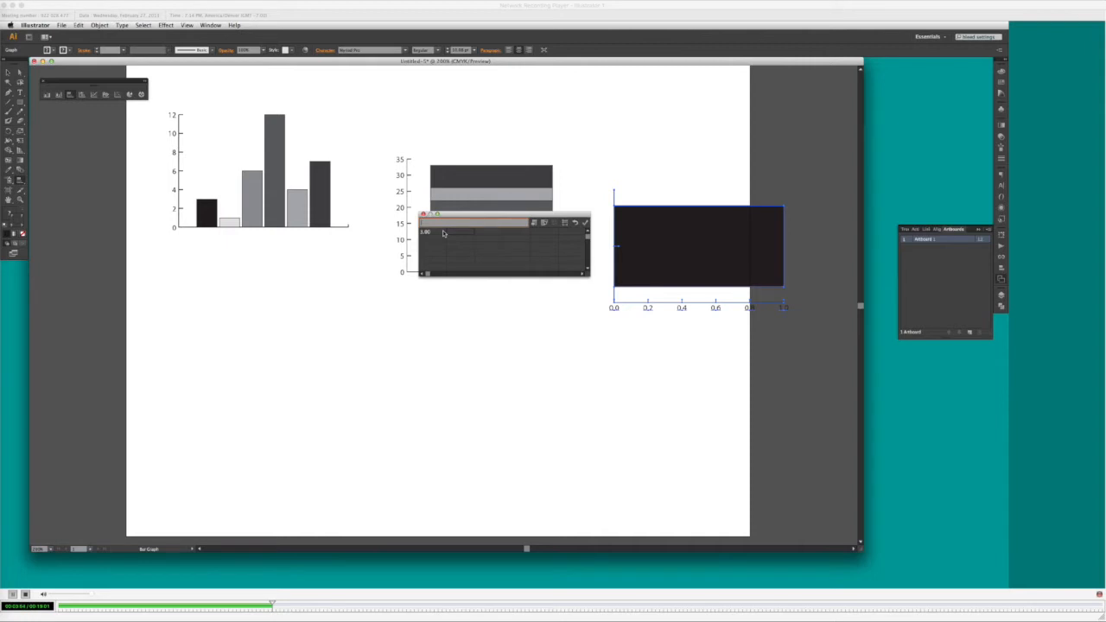
key("Tab")
type("6")
key("Tab")
type("12")
key("Tab")
type("4")
key("Tab")
type("7")
key("Tab")
left_click(585, 223)
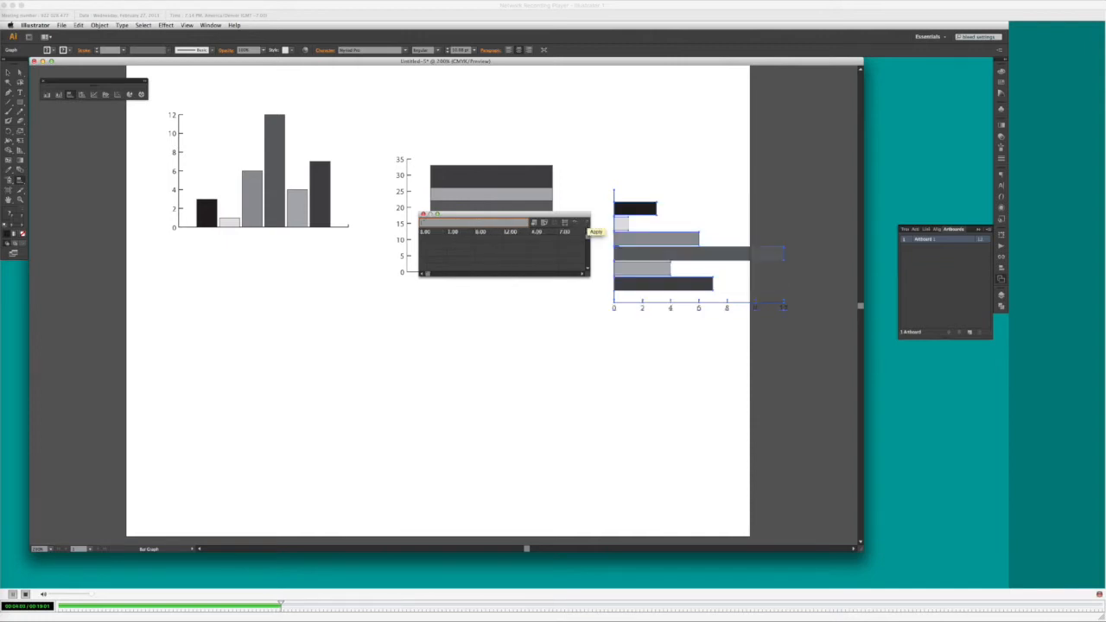
left_click(423, 215)
- Move the column, stacked column and bar graphs into one row across the upper part of the artboard
left_click(9, 72)
left_click_drag(247, 189, 218, 185)
left_click_drag(461, 213, 418, 162)
left_click_drag(661, 237, 607, 154)
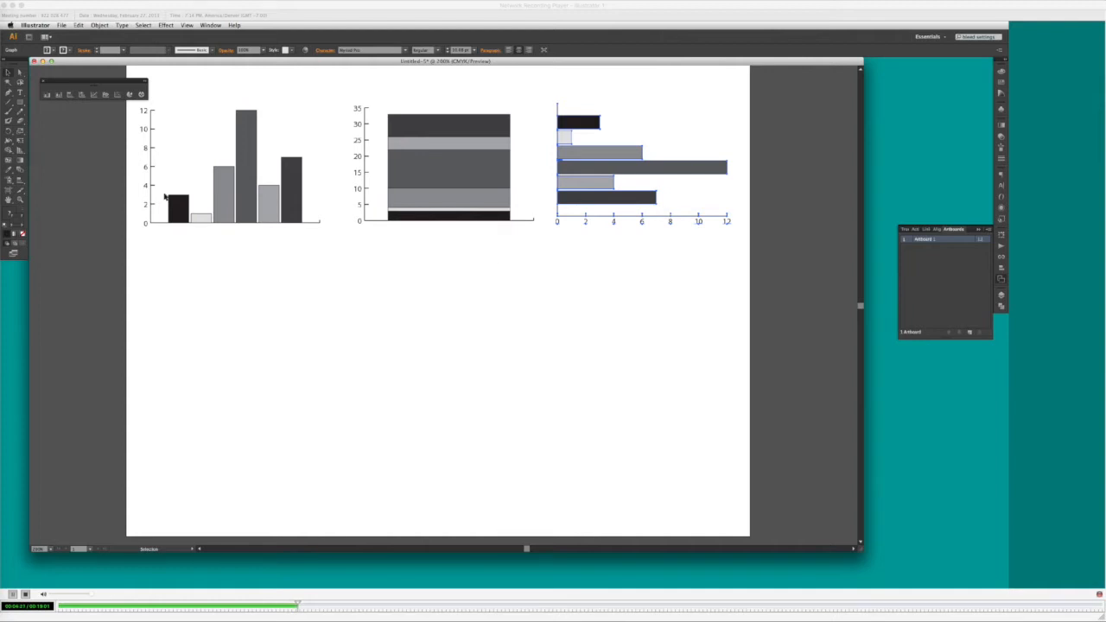
- Place a stacked bar graph below the column graph, keeping the offered width and height
left_click(82, 95)
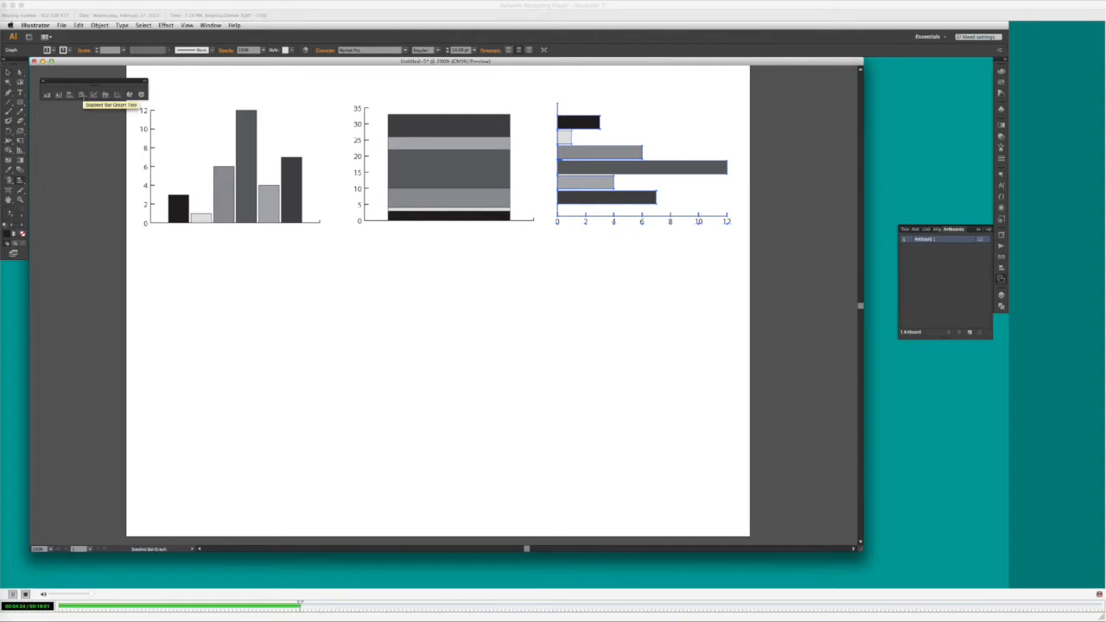
left_click(199, 270)
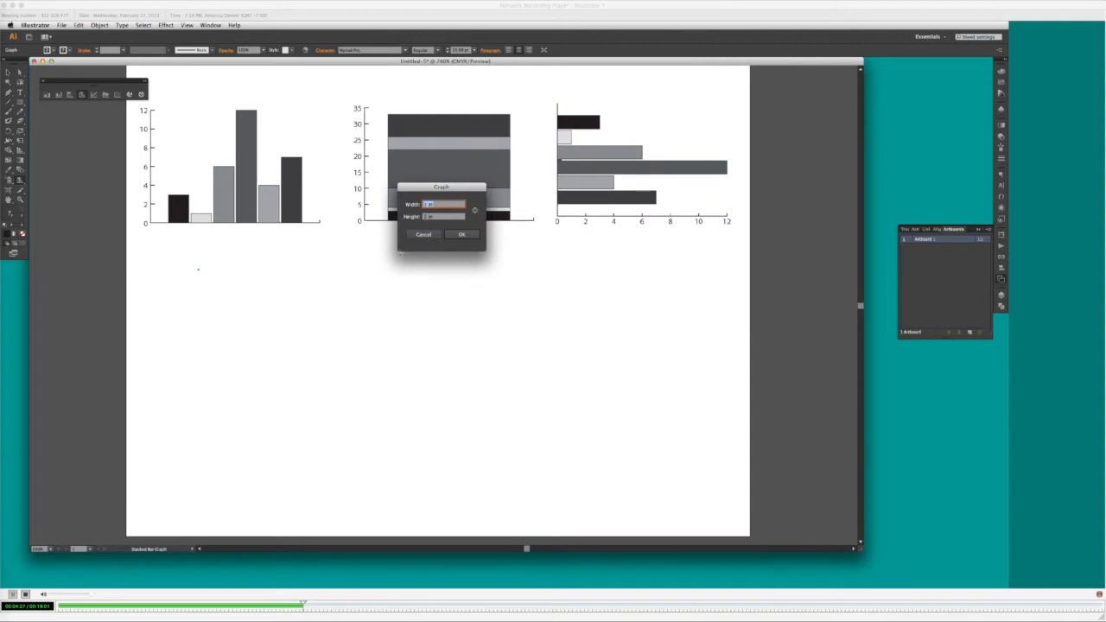
left_click(461, 234)
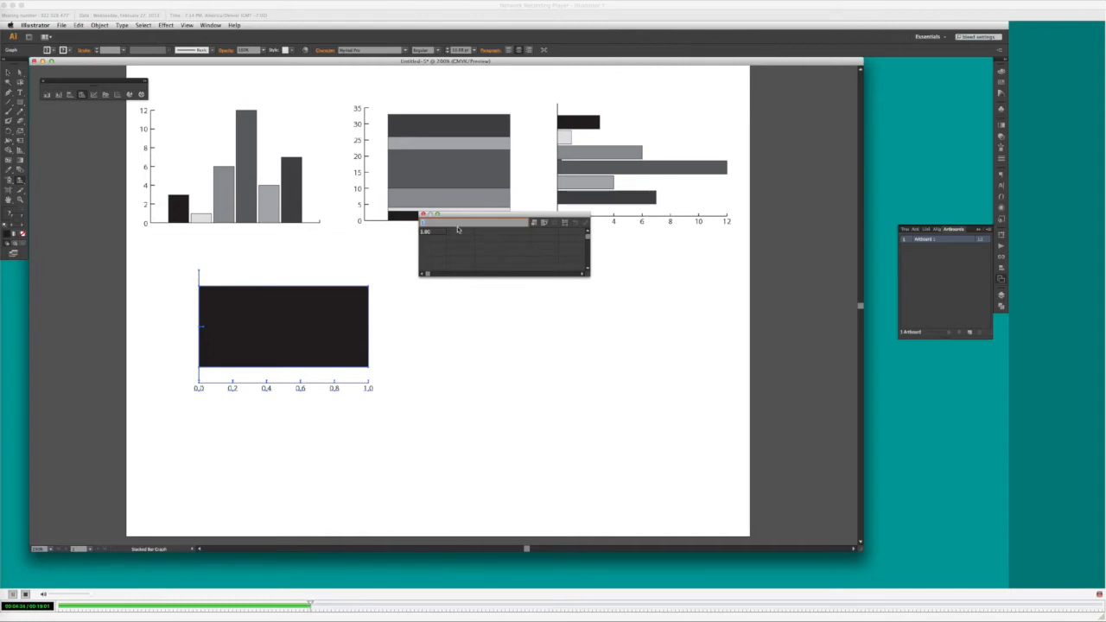
- Enter 3, 1, 6, 12, 4 and 7 in the stacked bar graph's first data row and apply the data
type("3")
key("Tab")
type("1")
key("Tab")
type("5")
key("Tab")
type("12")
key("Tab")
type("4")
key("Tab")
type("7")
key("Tab")
left_click(584, 223)
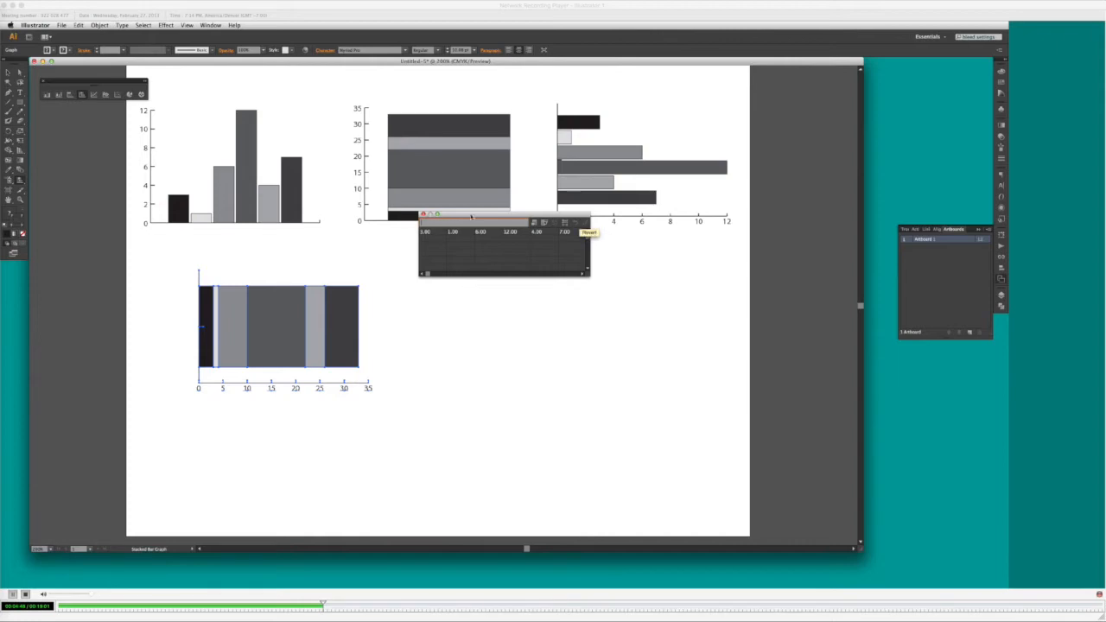
- Close the graph data and align the stacked bar graph directly beneath the column graph
left_click(422, 213)
left_click(8, 73)
left_click_drag(251, 303, 202, 279)
- Place a line graph below the stacked column graph at the offered size and move its data window clear of it
left_click(93, 94)
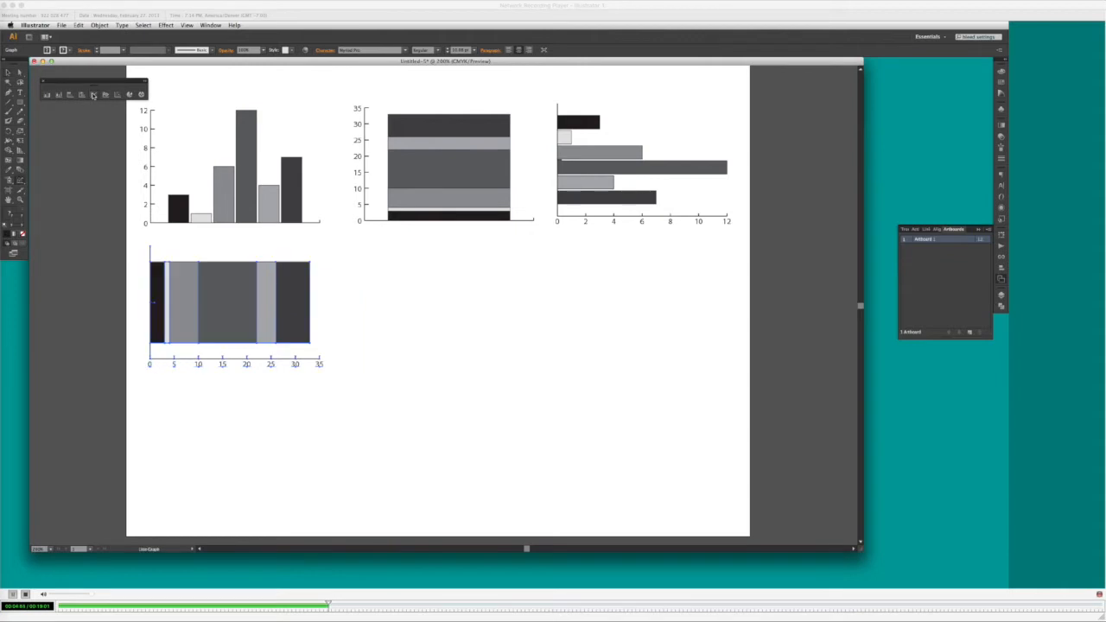
left_click(436, 286)
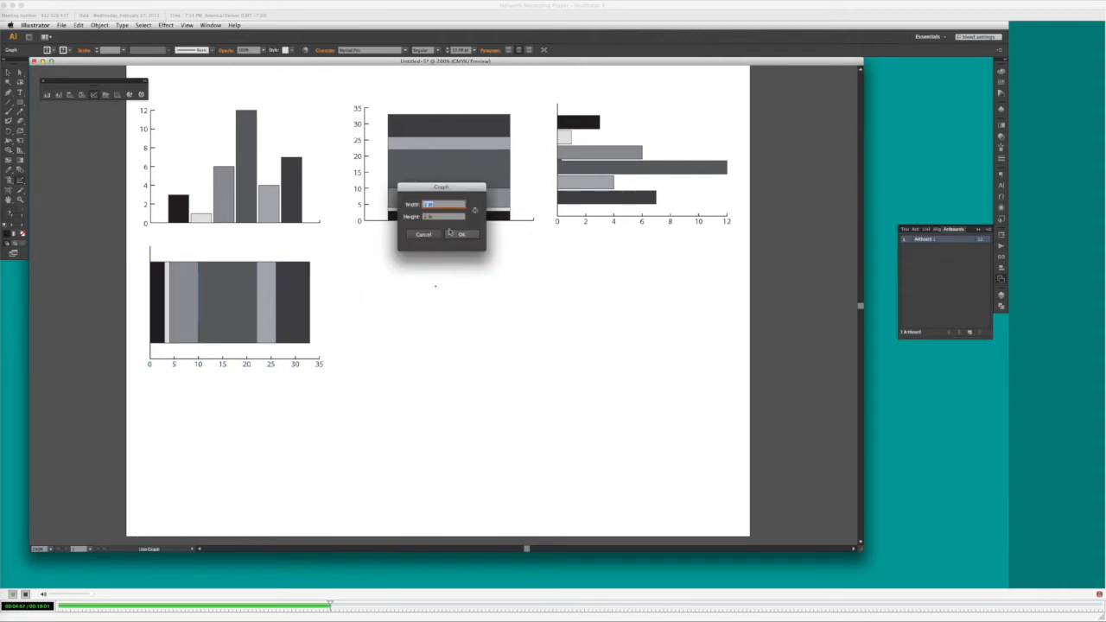
left_click(458, 240)
left_click_drag(476, 223, 678, 277)
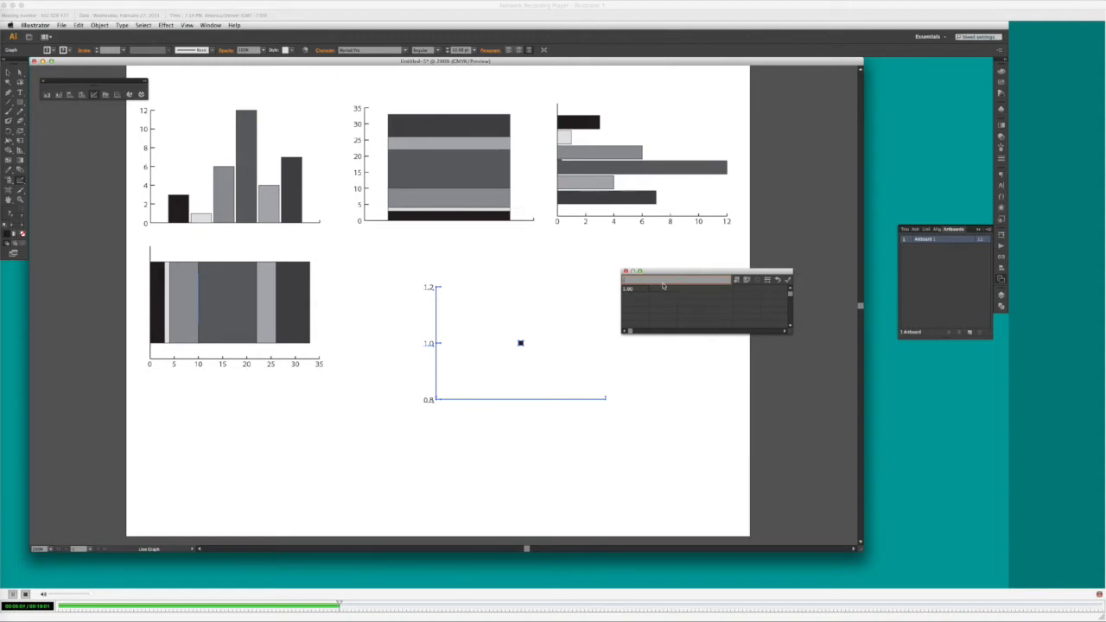
- Enter 3, 1, 6, 12, 4 and 7 in the first row of the line graph's data
type("1")
key("Tab")
type("6")
key("Tab")
type("12")
key("Tab")
type("4")
key("Tab")
type("7")
key("Tab")
left_click_drag(679, 331, 605, 328)
- Below the line graph's first data row, enter 1, 7, 4, 10 in the first column and 3, 5, 2, 8 in the second
left_click(630, 296)
type("1")
key("Return")
type("7")
key("Return")
type("4")
key("Return")
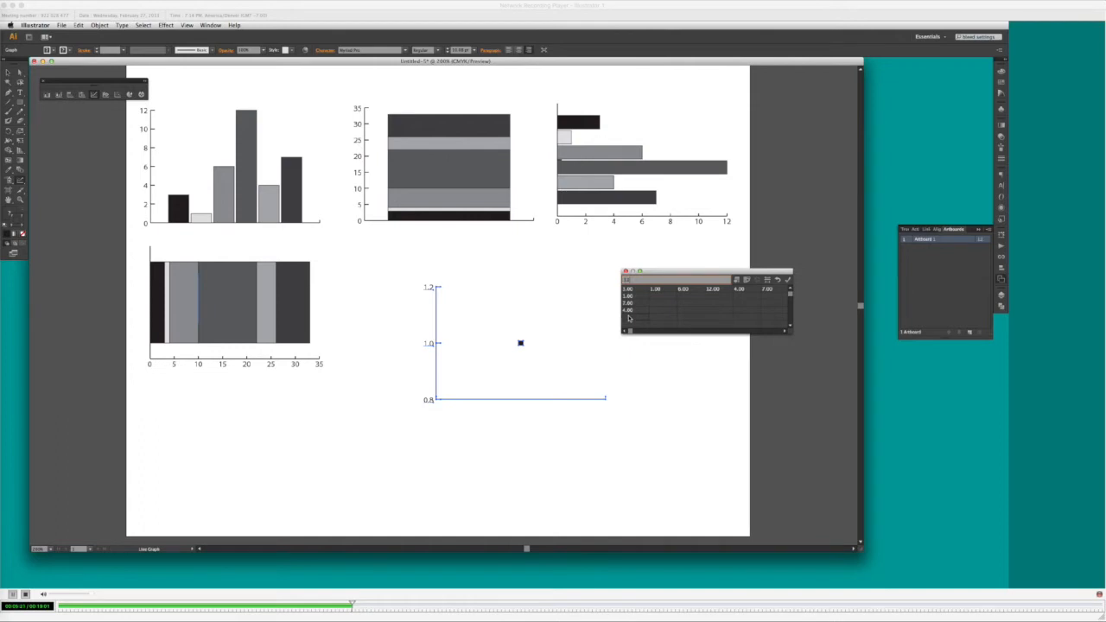
type("10")
key("Return")
key("Return")
key("Return")
type("8")
key("Return")
- Delete the values 12, 4 and 7 from the first row of the line graph's data
left_click(717, 292)
key("Delete")
left_click(773, 291)
key("Delete")
left_click(785, 332)
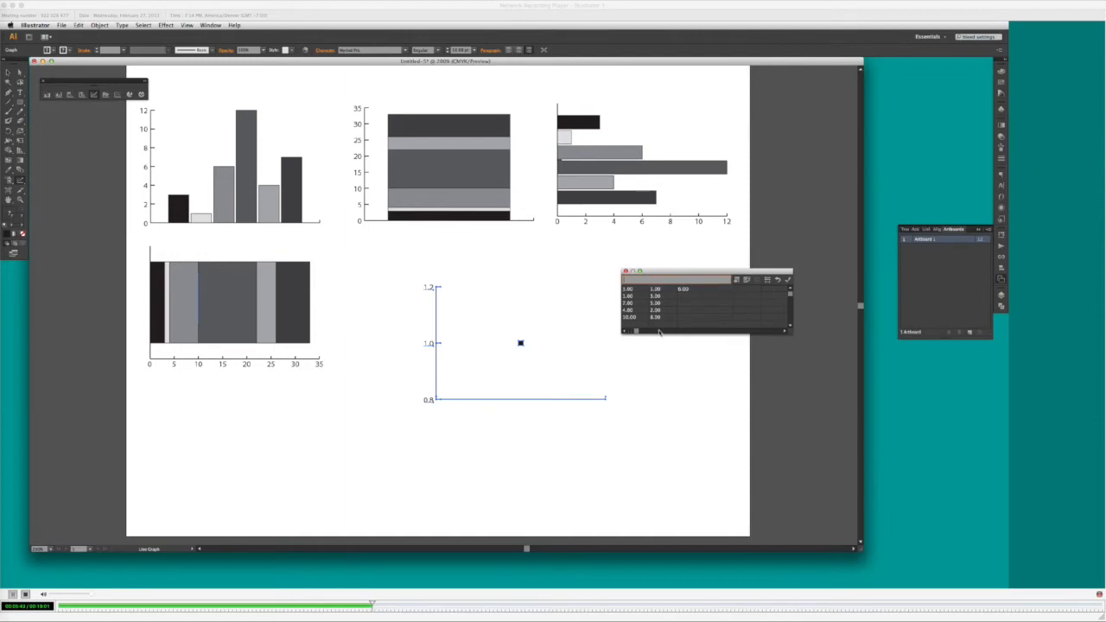
- Complete the line graph's third data column below its first value with 2, 10, 8 and 3, and apply the data
left_click_drag(642, 332, 616, 329)
type("2")
key("Return")
type("10")
key("Return")
key("super+z")
key("Return")
key("Return")
type("3")
key("Return")
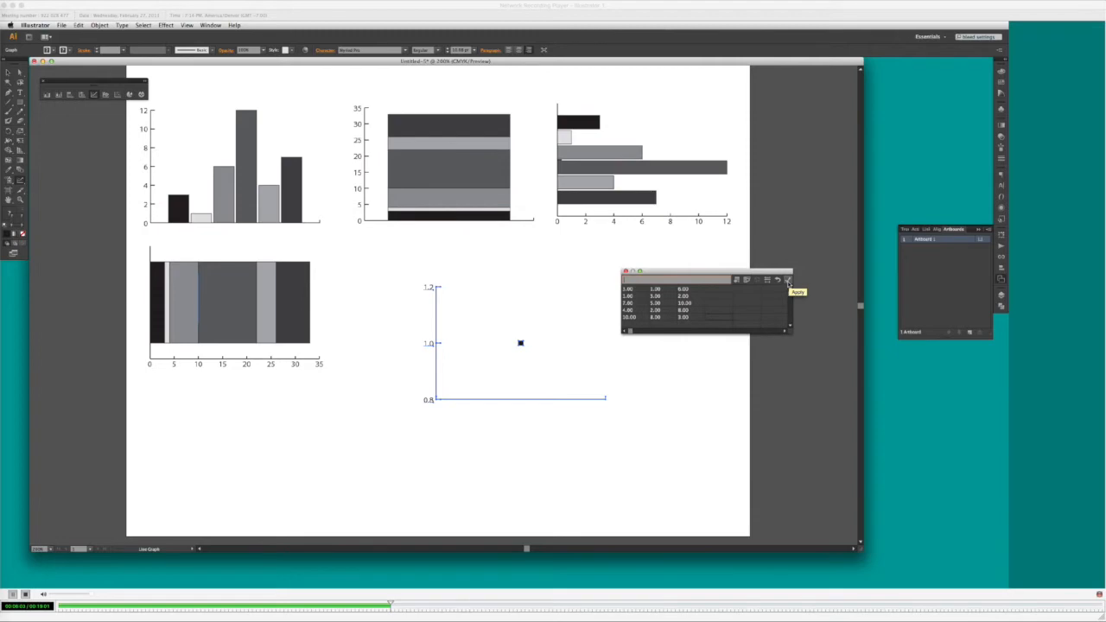
left_click(788, 282)
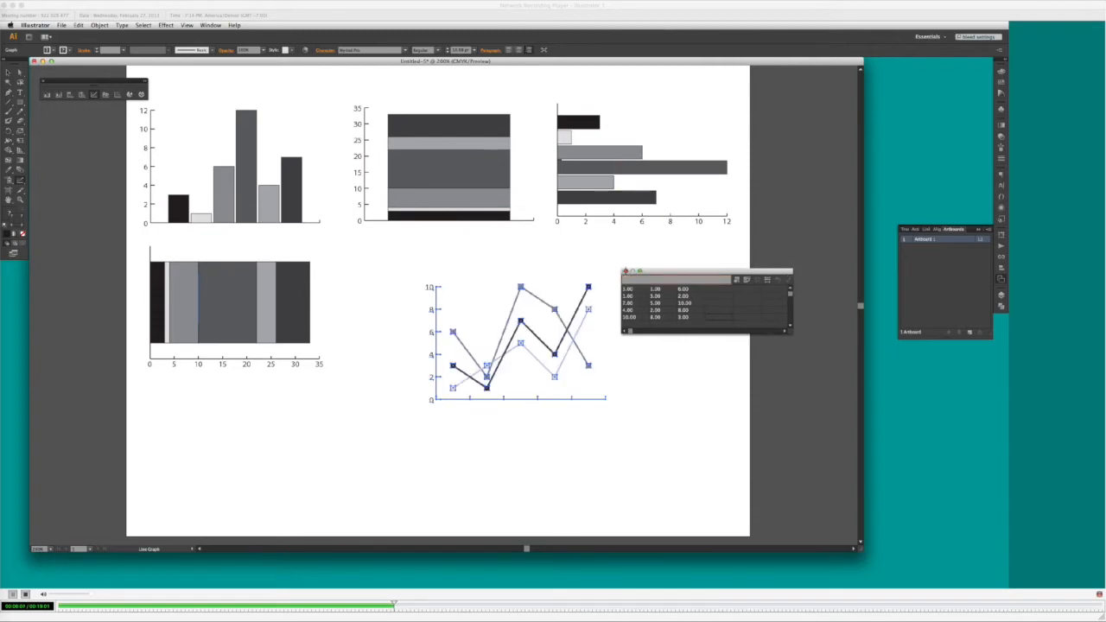
- Close the graph data, align the line graph beneath the stacked column graph and deselect it
left_click(625, 271)
key("v")
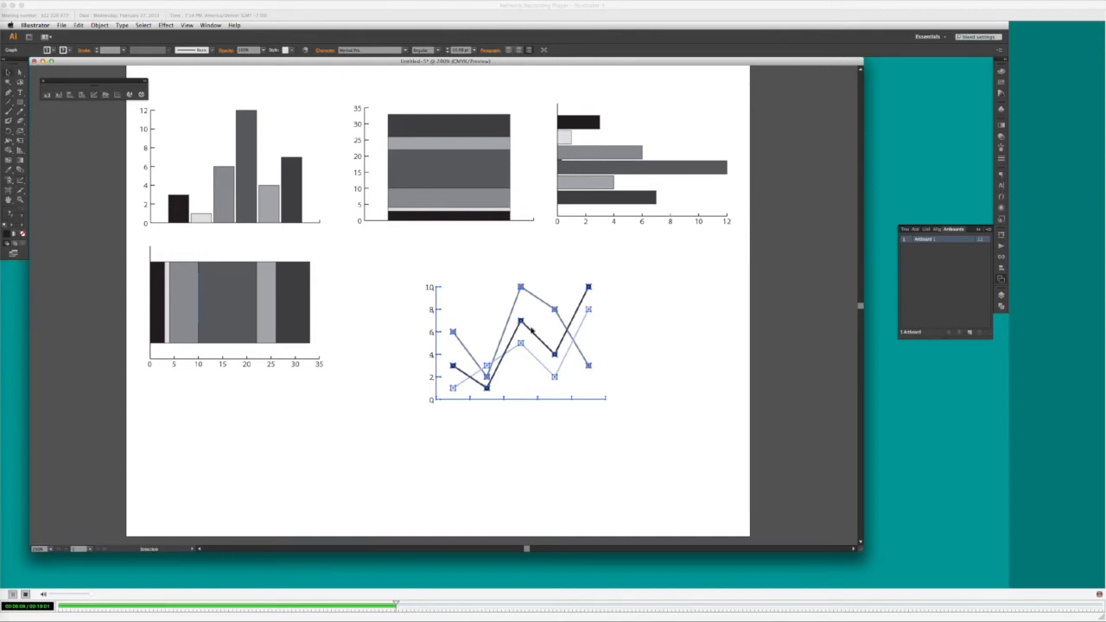
left_click_drag(435, 332, 369, 300)
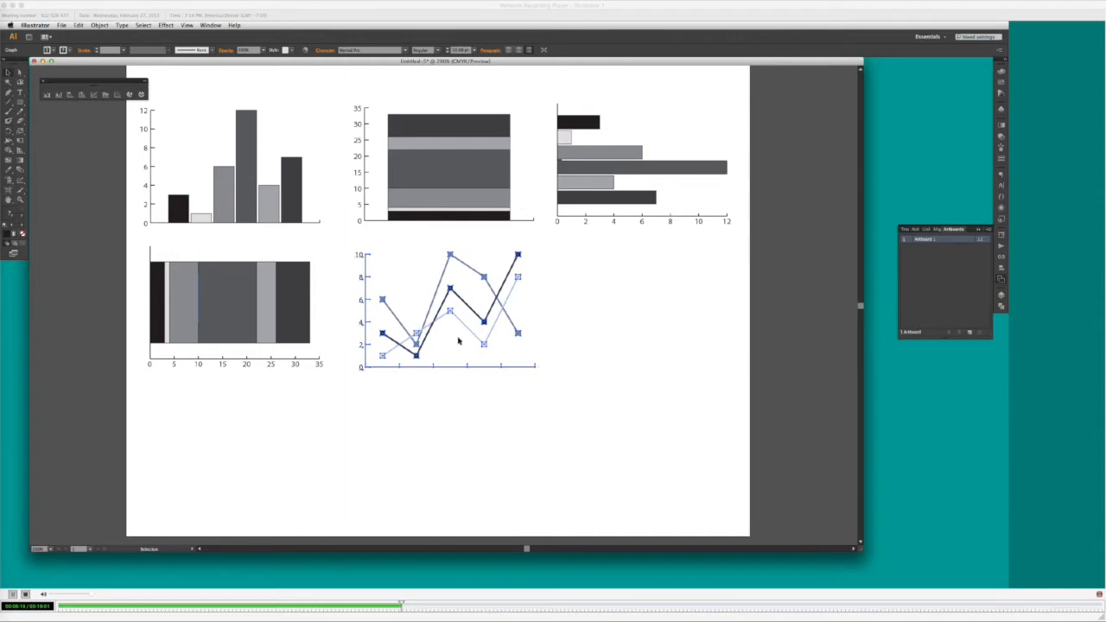
key("super+shift+a")
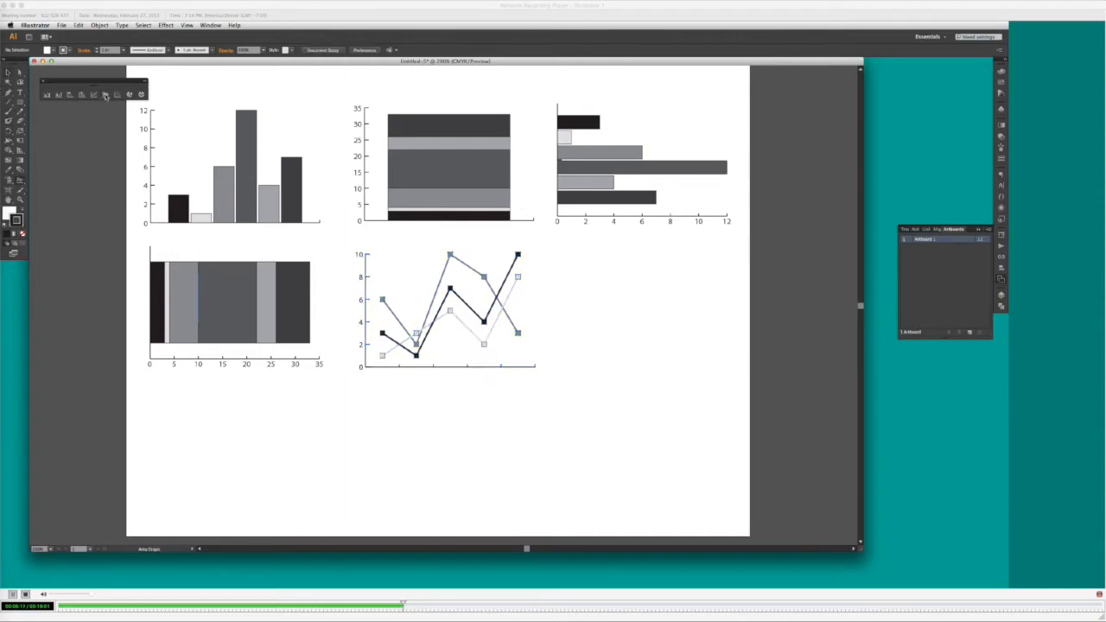
- Create an area graph at the default size to the right of the line graph and move its data window clear of it
left_click(108, 96)
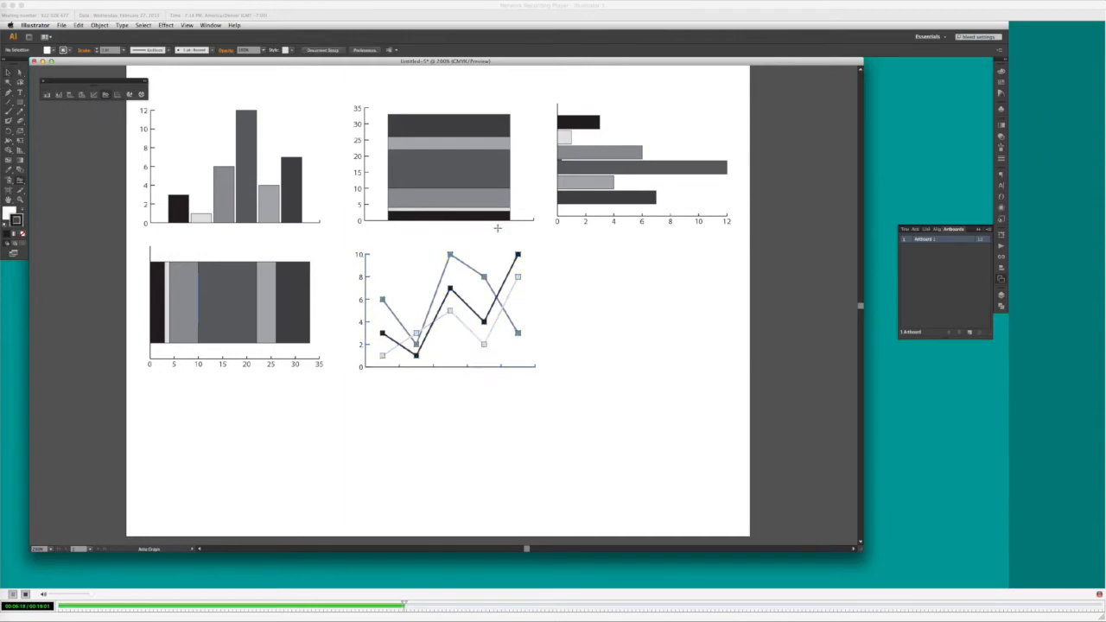
left_click(580, 301)
left_click(463, 235)
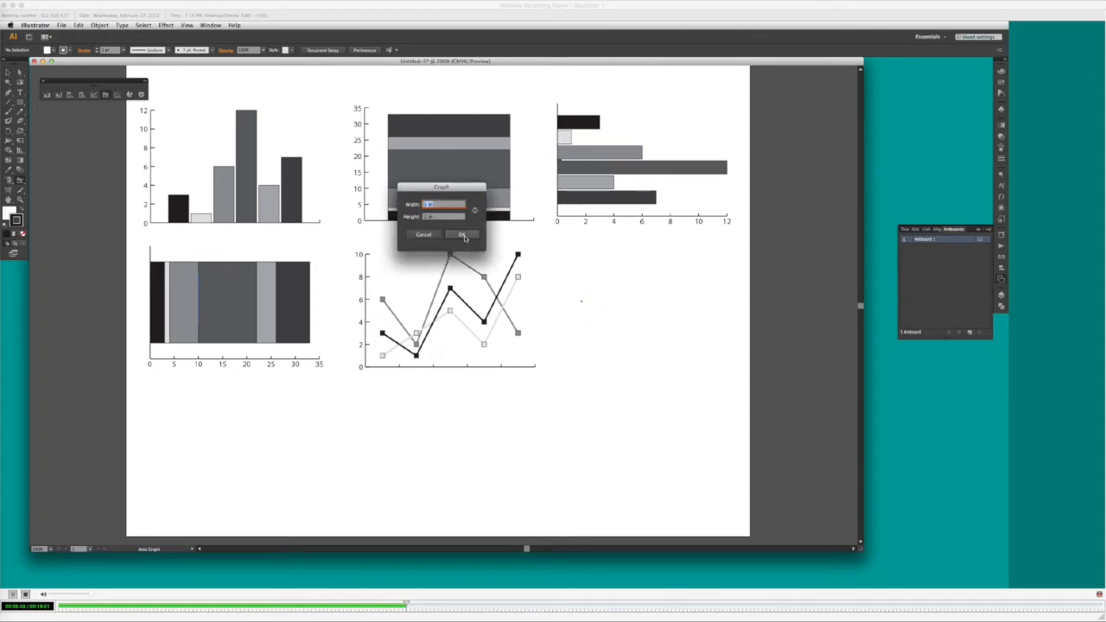
left_click_drag(747, 284, 456, 312)
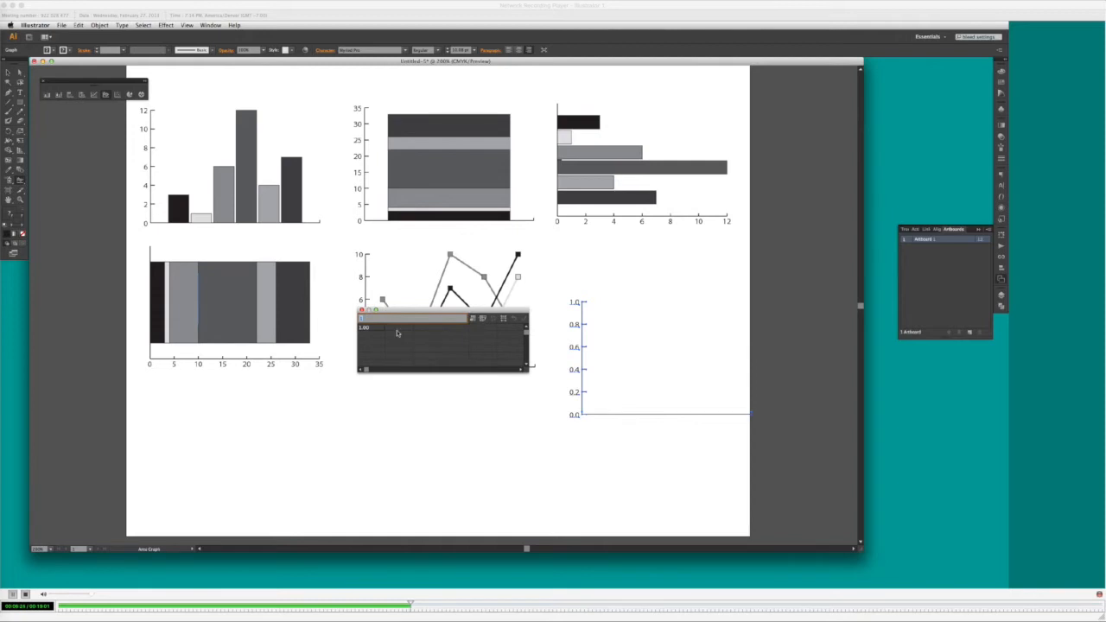
- Enter 3, 1, 6, 12, 4 and 7 as the area graph's first data row and apply the data
type("1")
key("Tab")
type("0")
key("Tab")
type("12")
key("Tab")
key("Tab")
type("7")
key("Tab")
left_click_drag(414, 370, 336, 363)
left_click(524, 318)
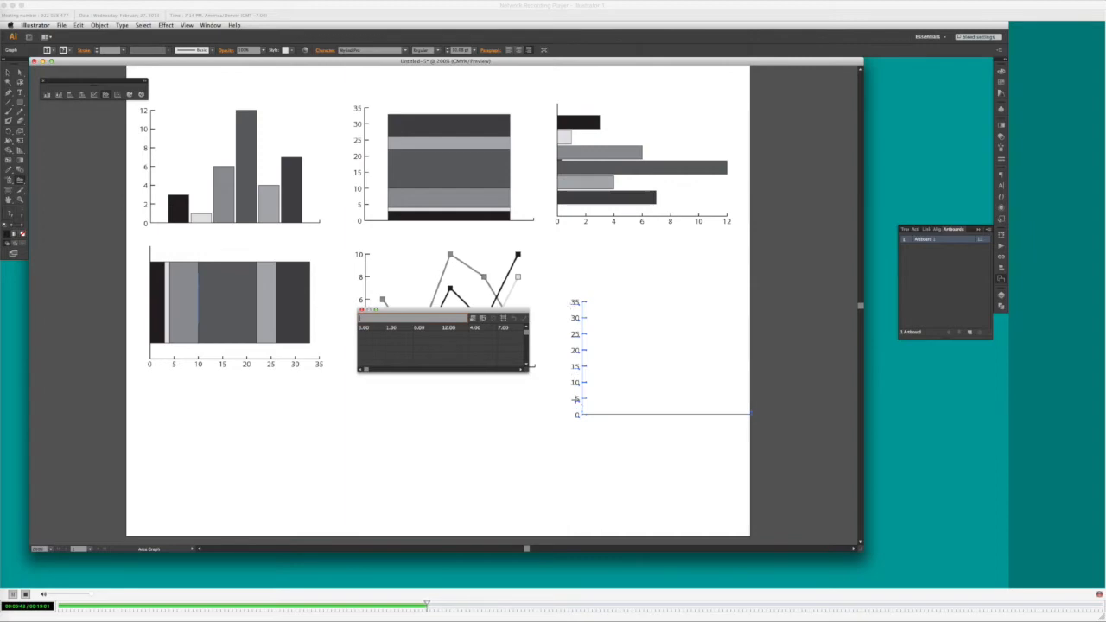
- Below the area graph's first row, enter 1, 7 and 5 in the first column and try to apply the data
left_click(374, 338)
type("1")
key("Tab")
left_click(372, 342)
type("1")
key("Tab")
left_click(365, 351)
type("5")
key("Tab")
left_click(524, 319)
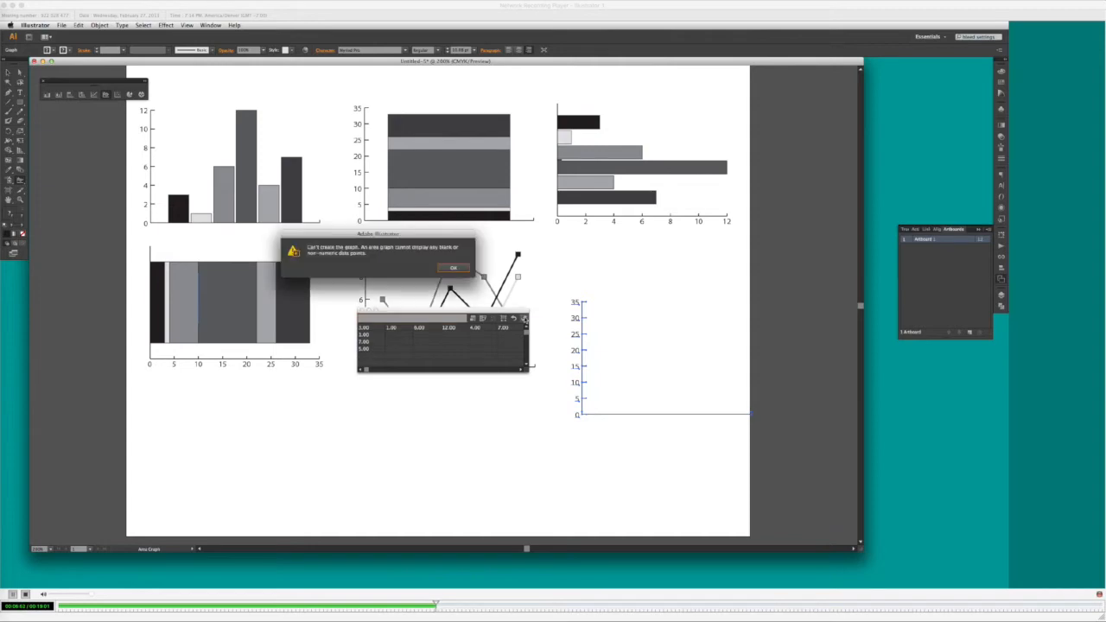
left_click(462, 268)
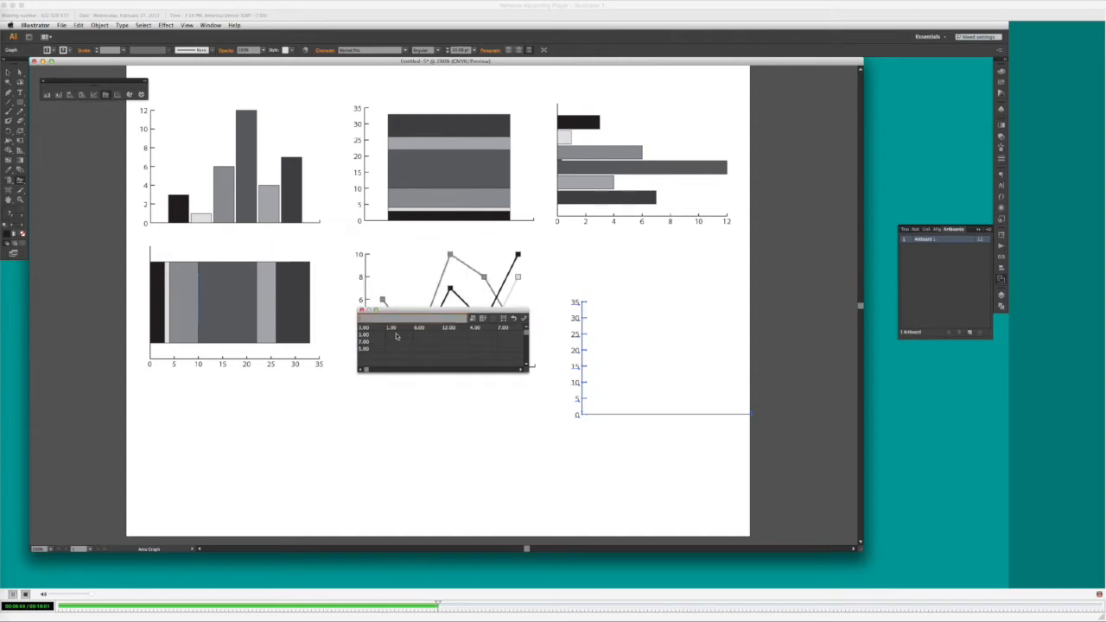
- Complete the area graph's second data row with 3, 5, 4, 8 and 1 and try to apply the data
left_click(395, 336)
type("5")
key("Tab")
type("5")
key("Tab")
type("4")
key("Tab")
type("8")
key("Tab")
type("1")
key("Tab")
left_click(524, 318)
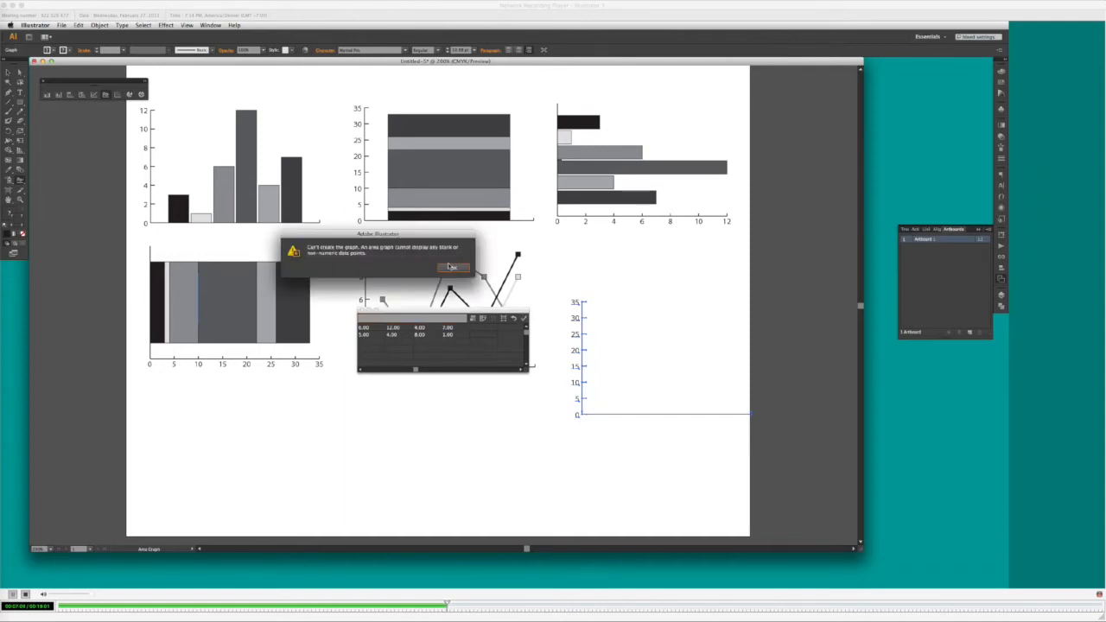
left_click(450, 267)
- Delete the values 7 and 5 below the second row of the area graph's first column and apply the data
left_click(363, 344)
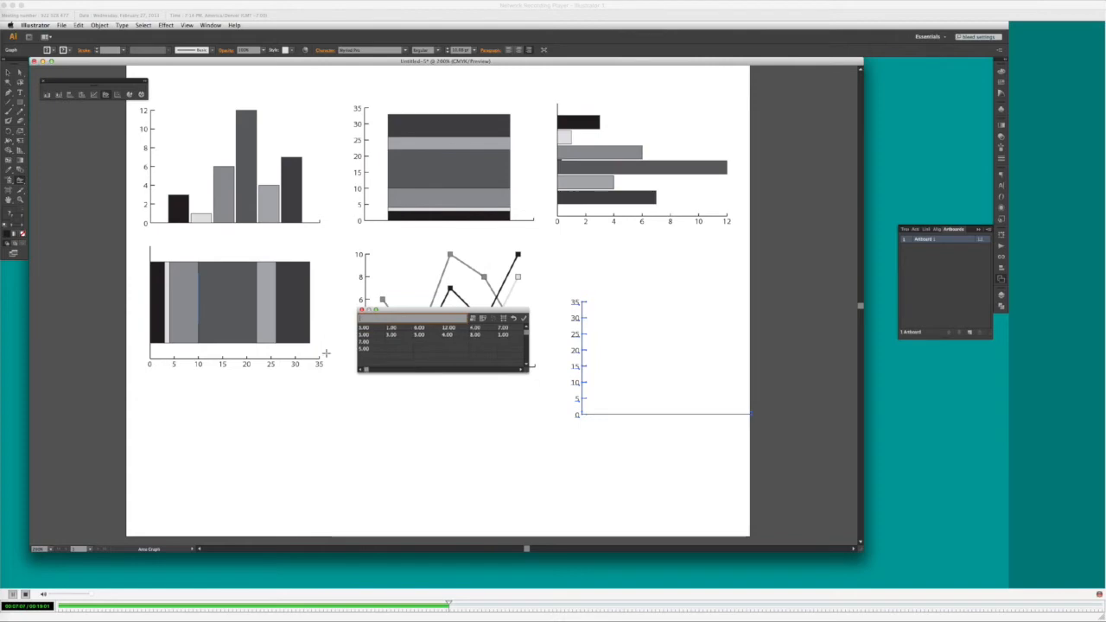
left_click(391, 343)
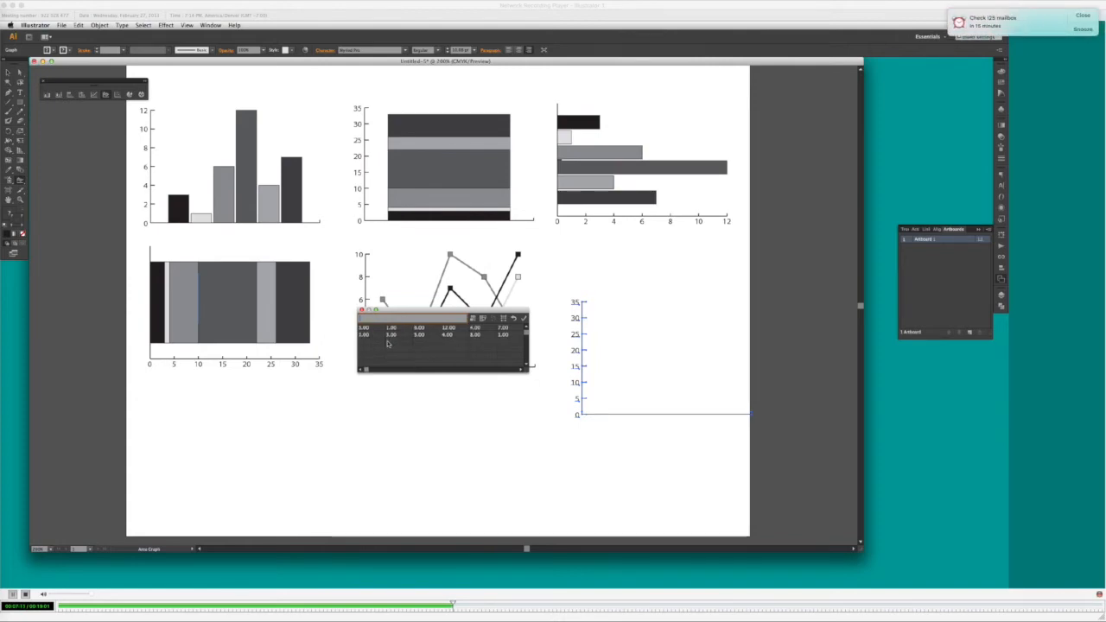
left_click(522, 319)
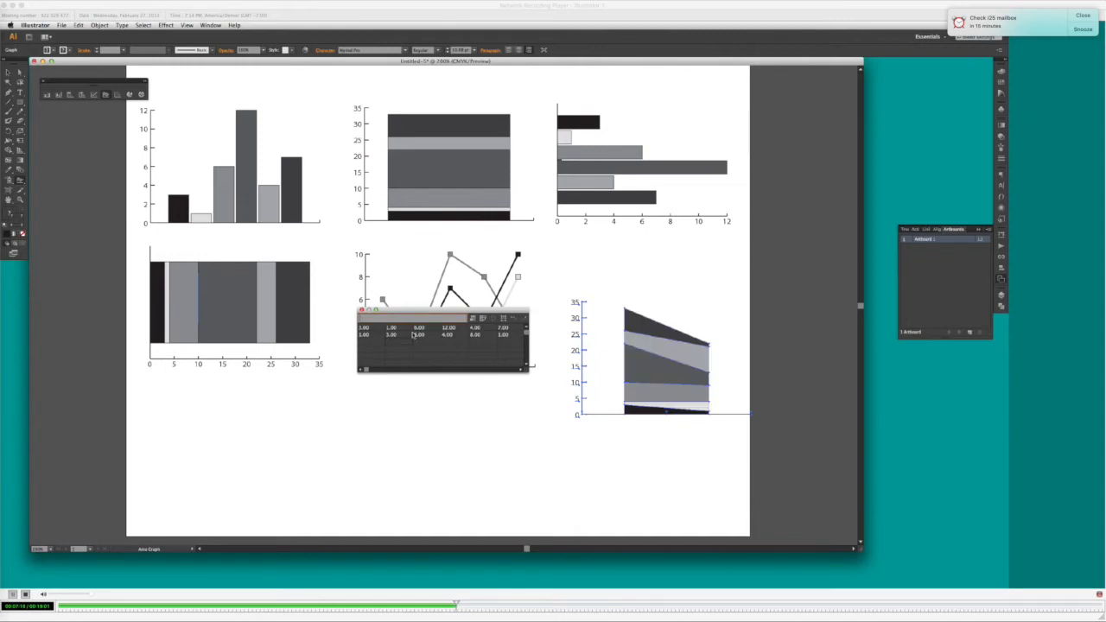
- Enter 7, 10, 1, 8, 2 and 5 as the area graph's third data row and apply the data
key("Tab")
key("Tab")
type("1")
key("Tab")
type("8")
key("Tab")
key("Tab")
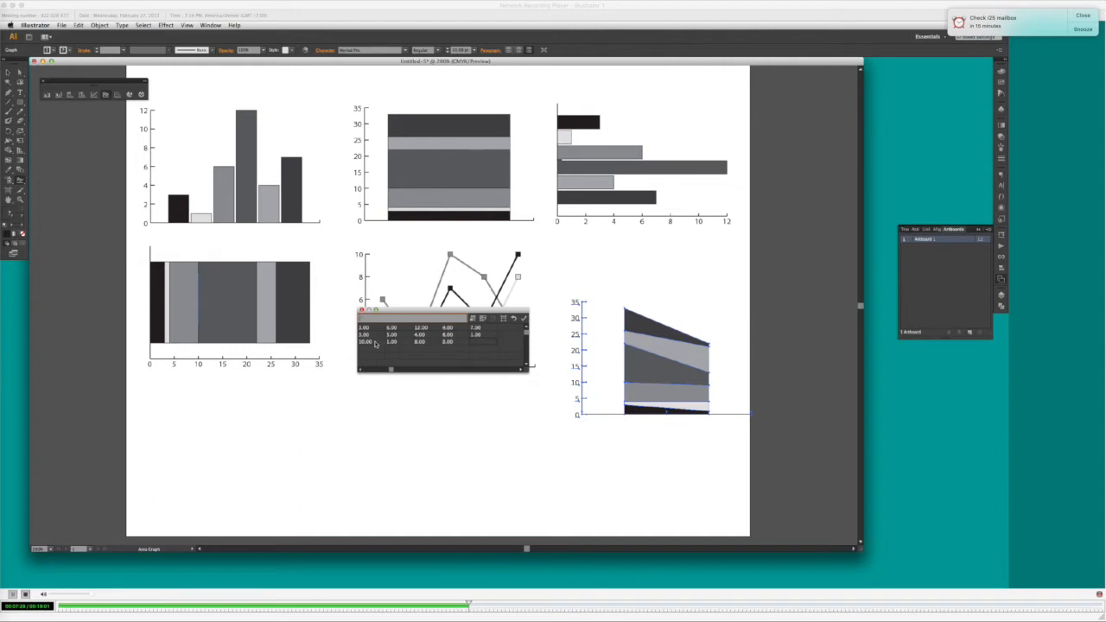
type("5")
left_click(523, 317)
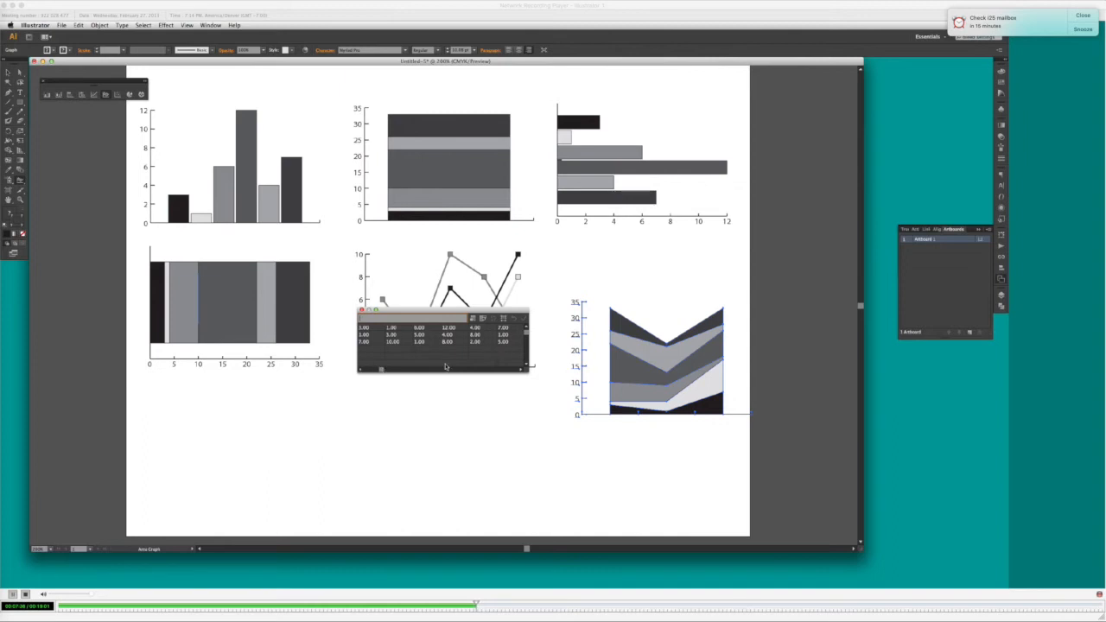
- Extend the area graph's data by two columns, entering 4 and 2 in the first row and two more values in the second
left_click_drag(377, 369, 406, 369)
type("4")
key("Tab")
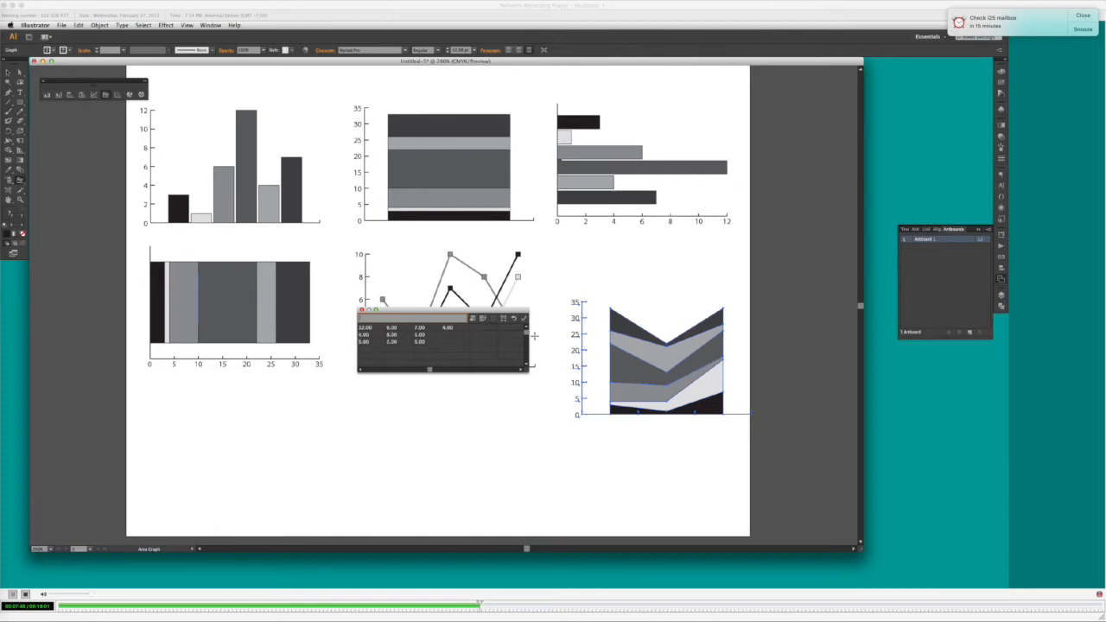
type("2")
key("Tab")
left_click(438, 338)
type("8")
key("Tab")
left_click(449, 335)
type("10")
key("Tab")
- Fill the two added columns of the area graph's third row with 2 and 10, and apply the data
left_click(417, 334)
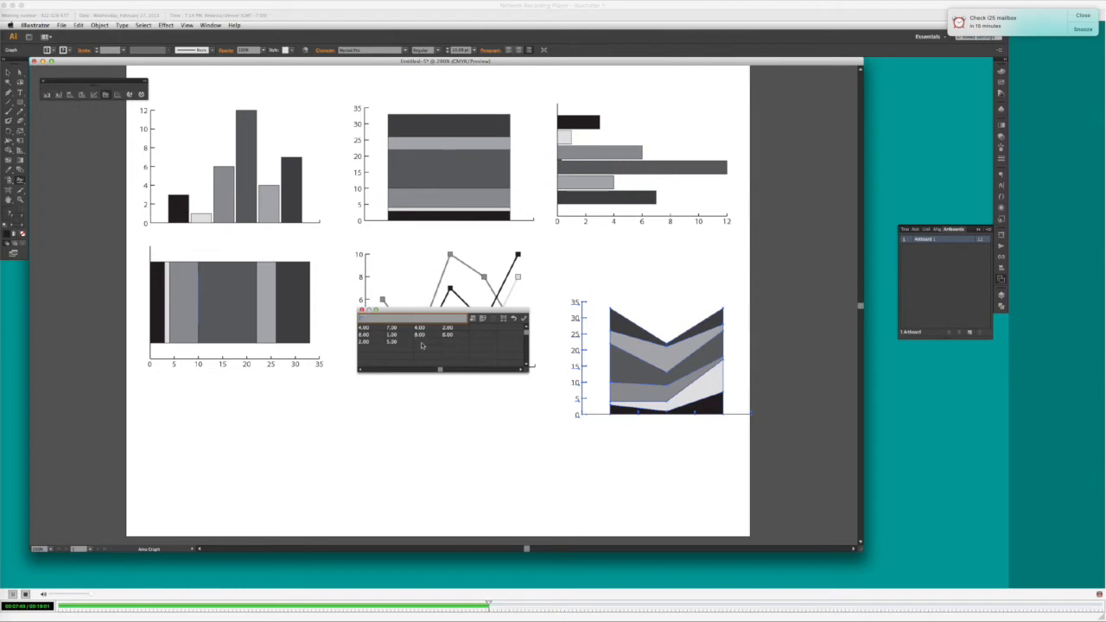
type("8")
key("Tab")
type("110")
key("Tab")
left_click(458, 343)
left_click(524, 319)
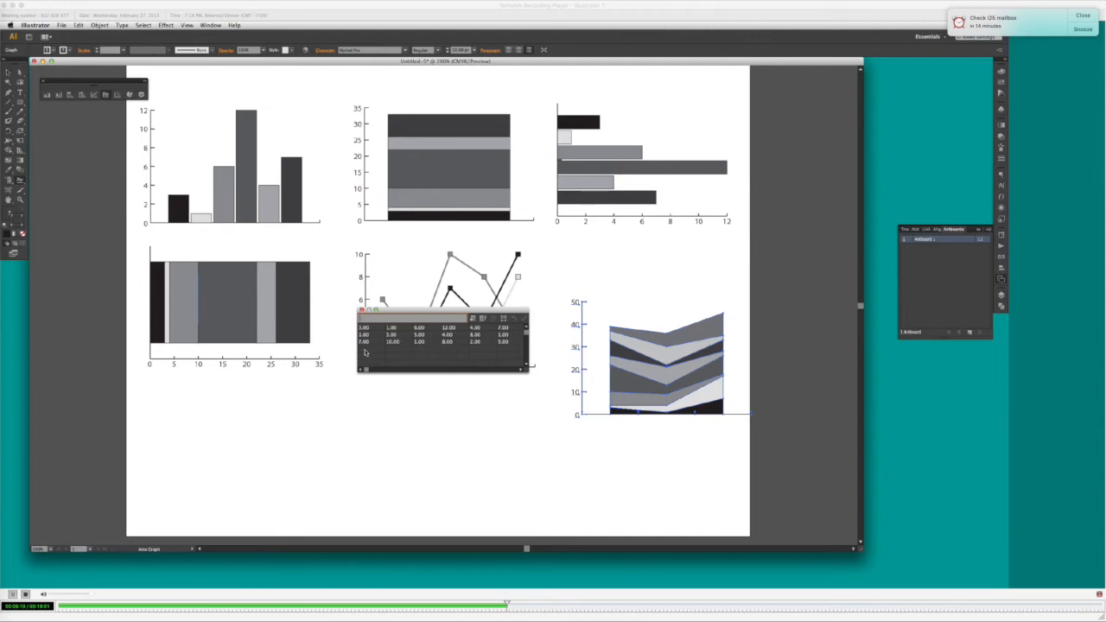
- Enter 5, 6, 3, 2, 10, 5, 8 and 7 as the area graph's fourth data row, apply it and close the graph data
type("5")
key("Tab")
type("6")
key("Tab")
type("3")
key("Tab")
type("8")
key("Tab")
type("10")
key("Tab")
type("5")
key("Tab")
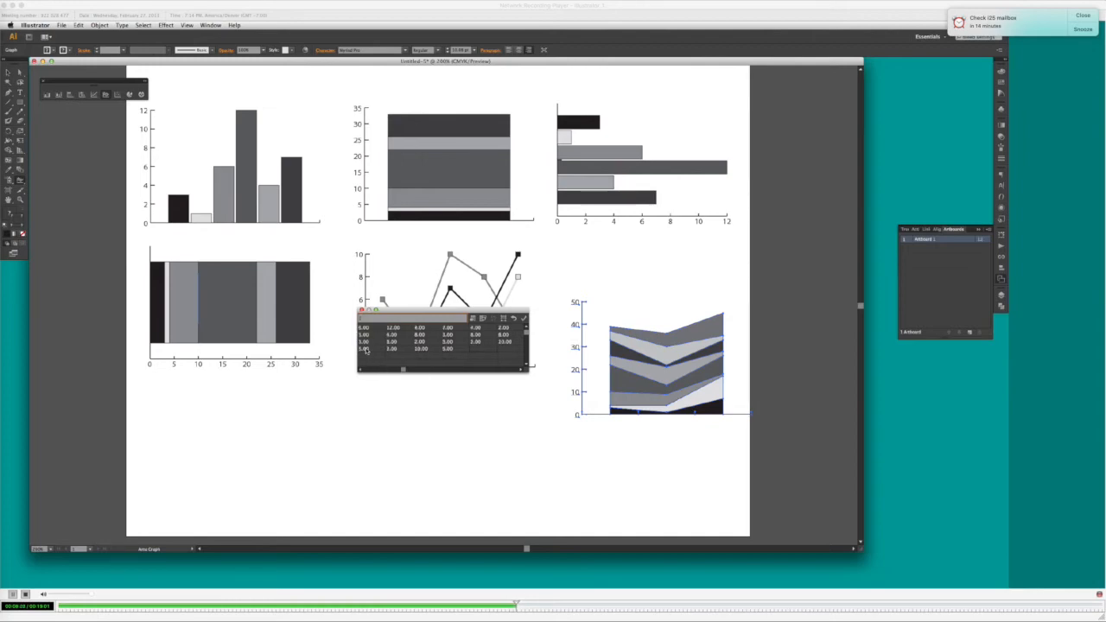
type("8")
key("Tab")
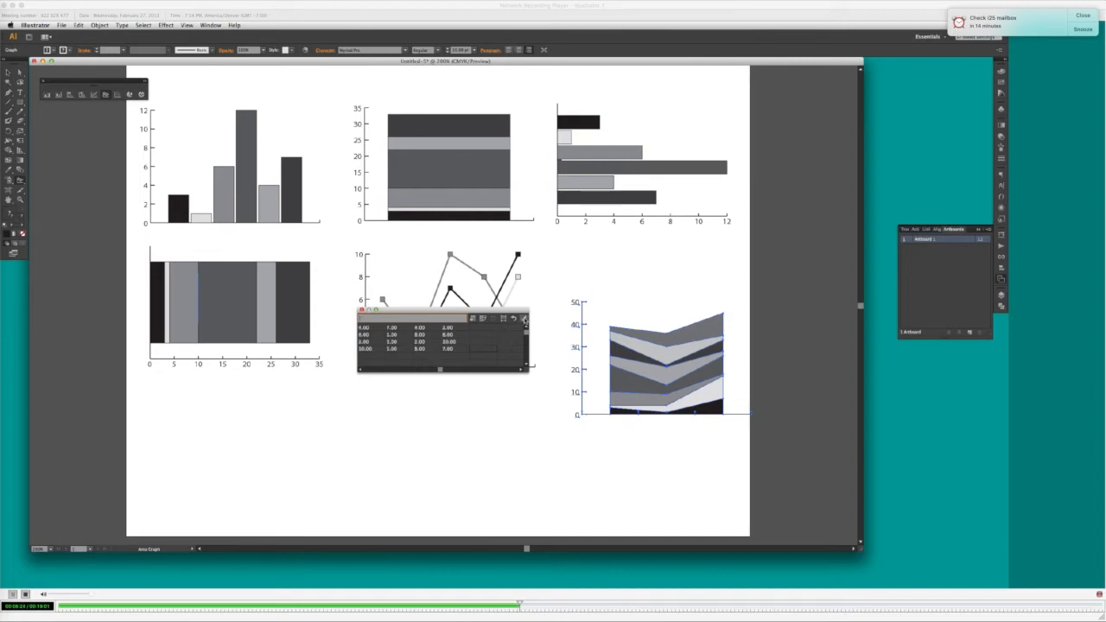
left_click(524, 319)
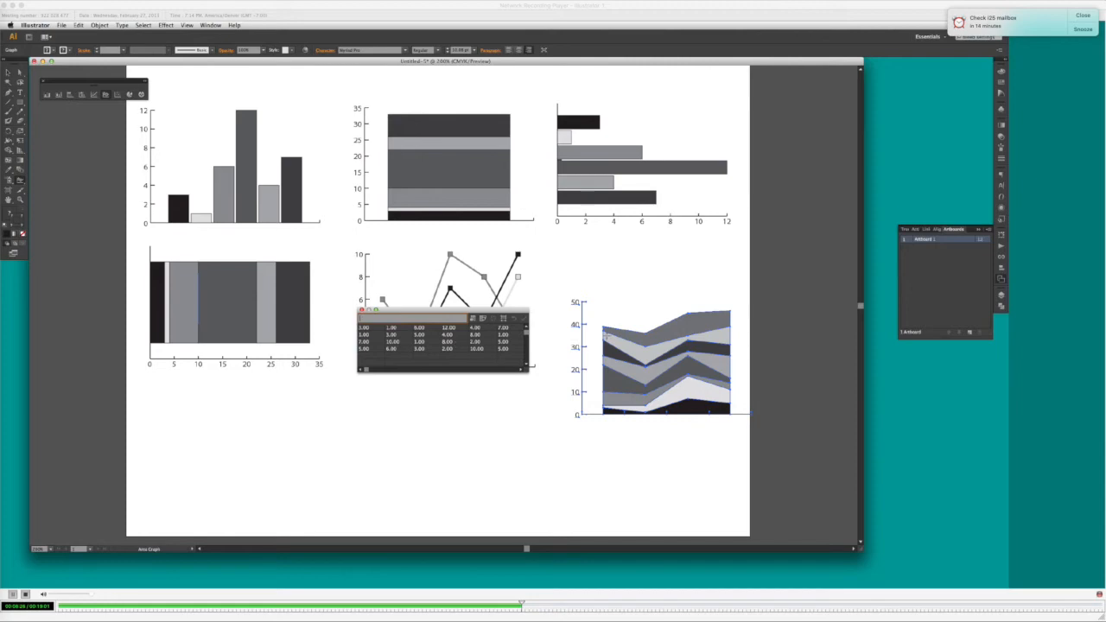
left_click(361, 310)
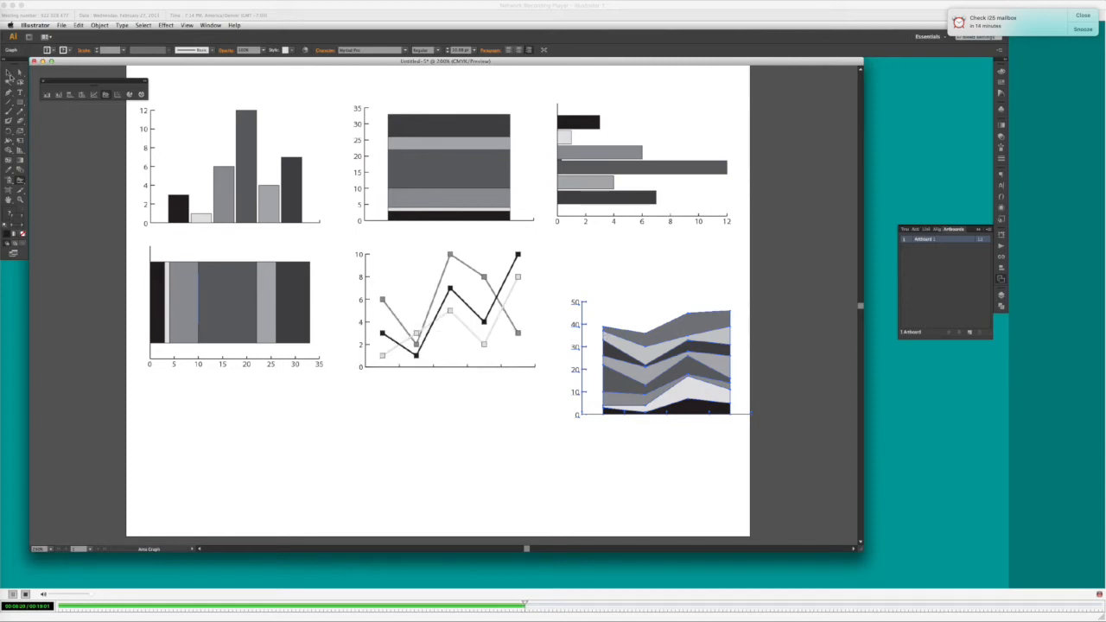
left_click(8, 74)
left_click(119, 95)
left_click(224, 439)
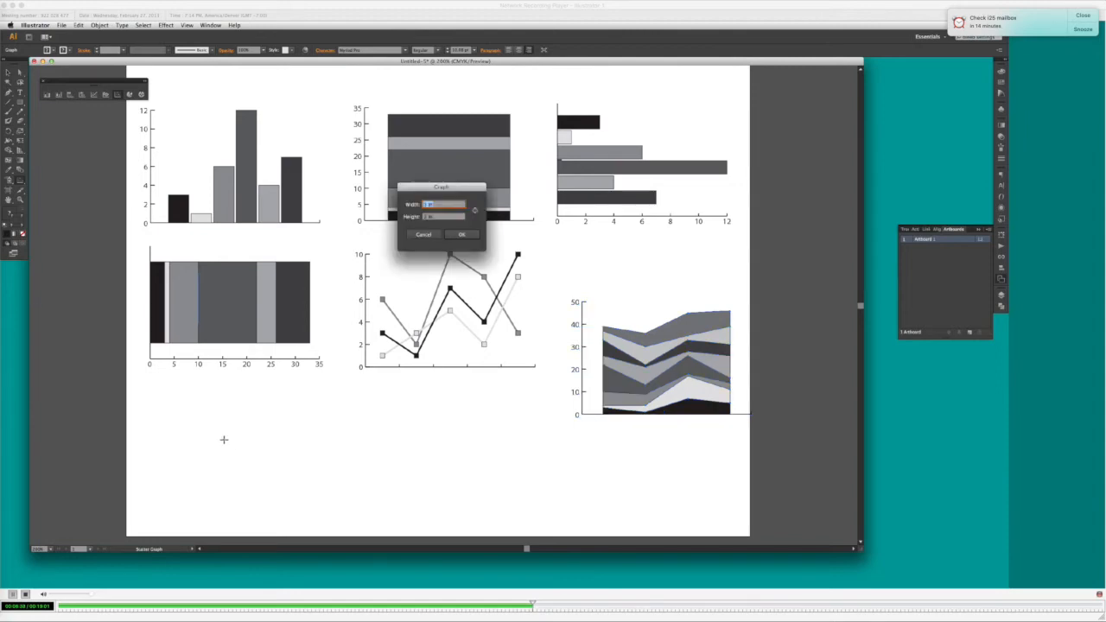
key("Return")
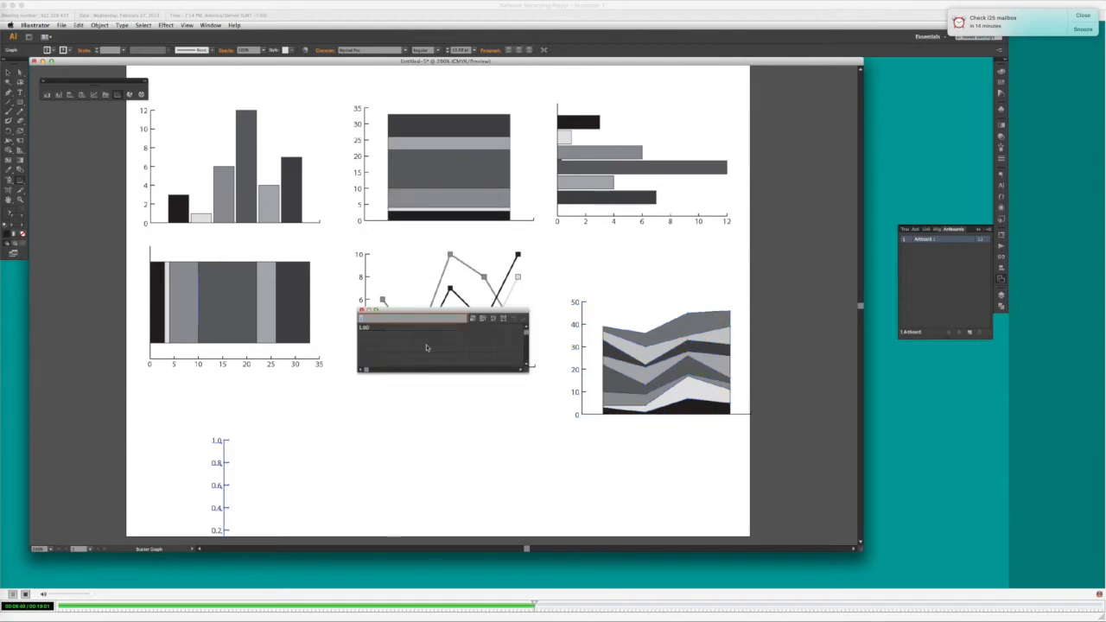
left_click(362, 309)
left_click(8, 71)
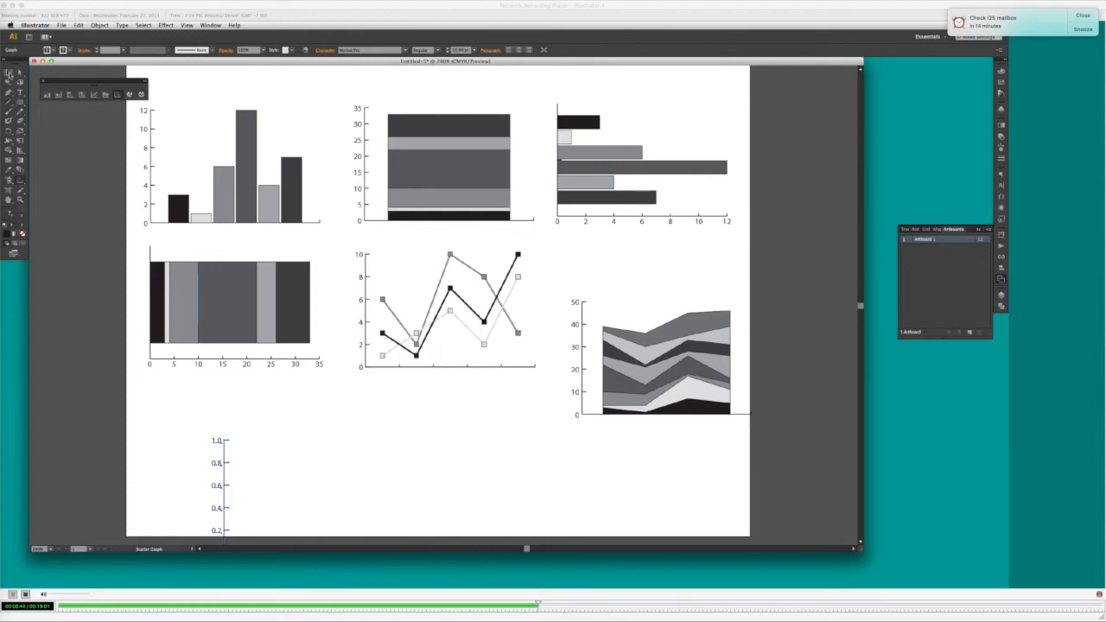
left_click_drag(199, 474, 166, 462)
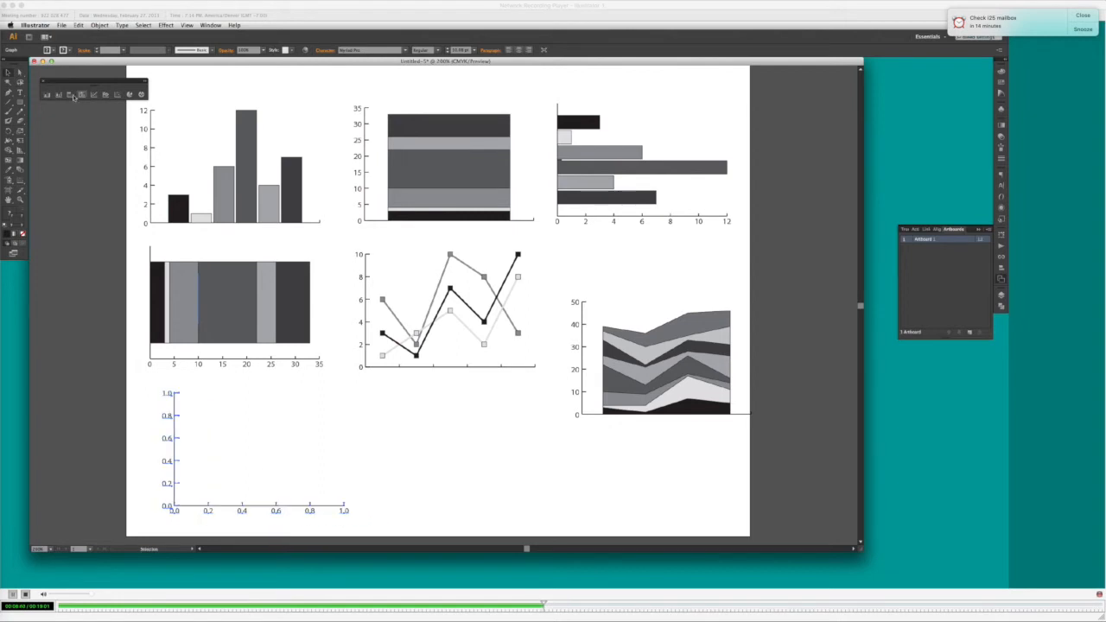
left_click(201, 376)
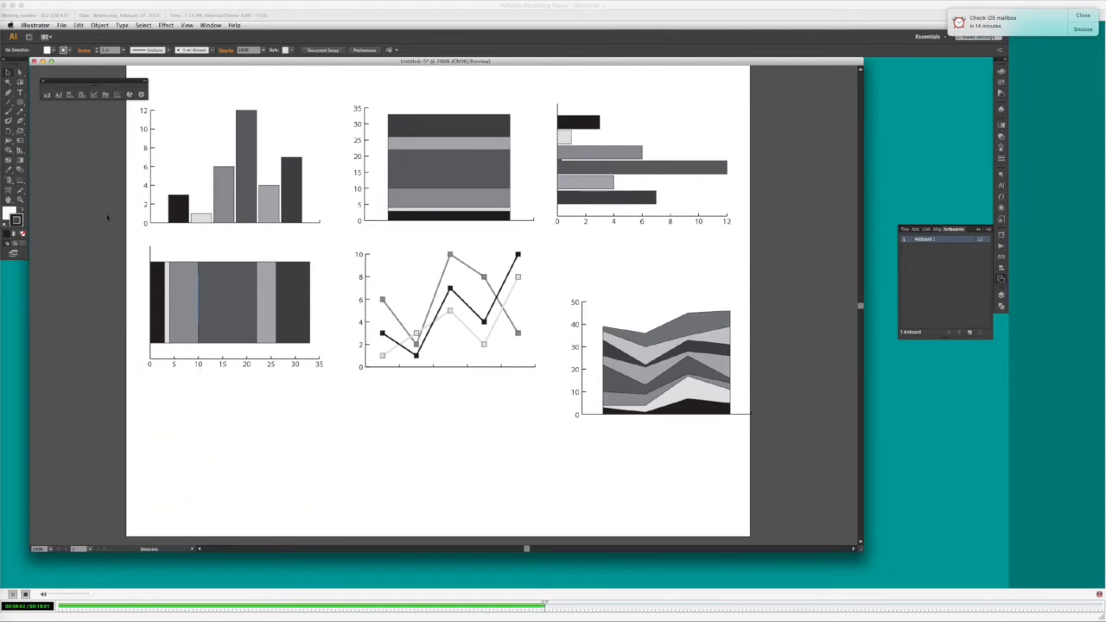
- Create a scatter graph at the default size below the line graph and move its data window clear of it
left_click(21, 181)
left_click(329, 380)
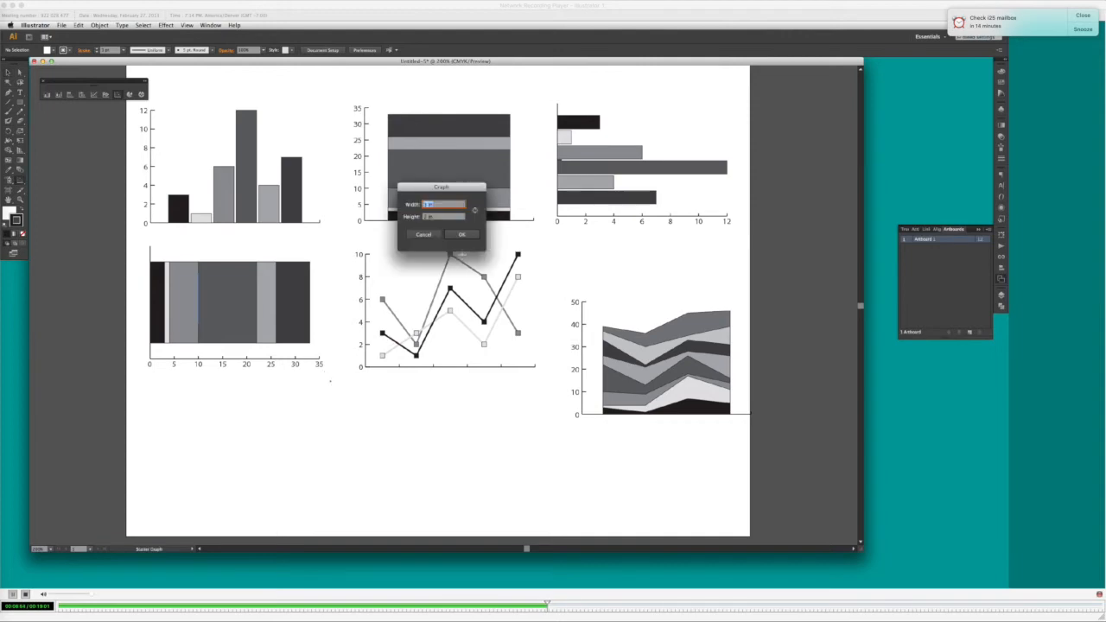
left_click(460, 235)
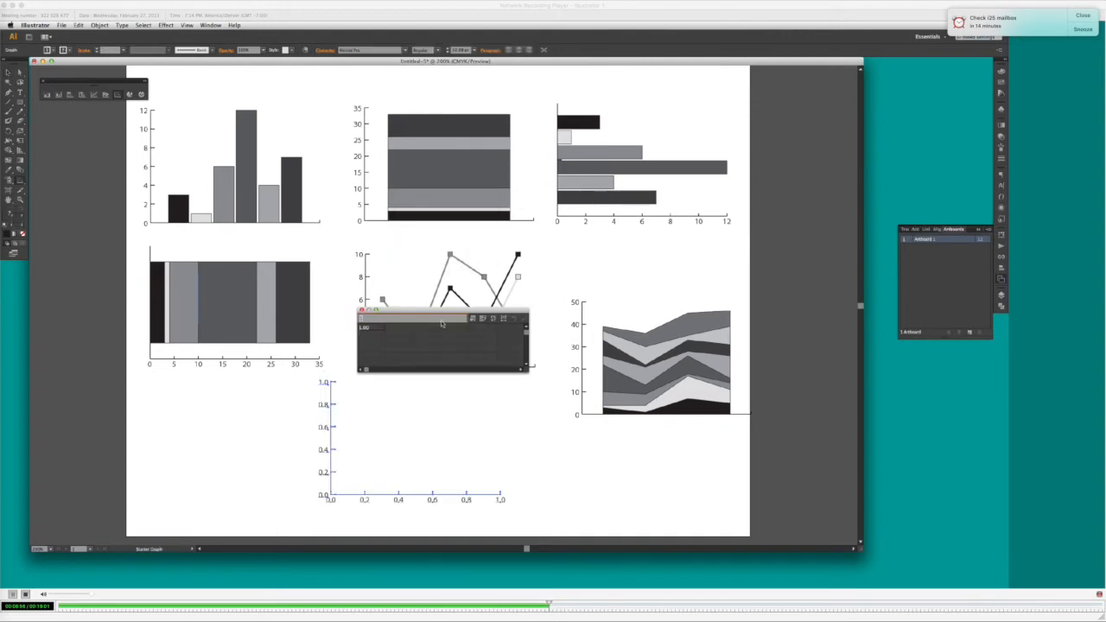
left_click_drag(441, 323, 648, 422)
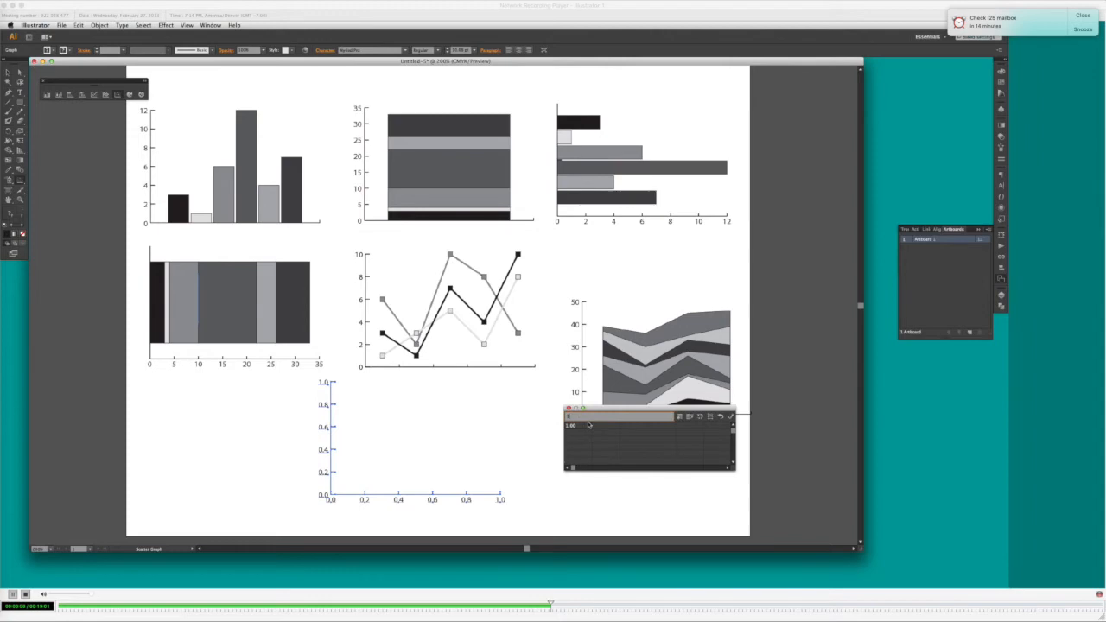
- Enter 3, 1, 6, 12, 4 and 7 as the scatter graph's first data row and apply the data
type("1")
key("Tab")
type("6")
key("Tab")
type("12")
key("Tab")
type("4")
key("Tab")
type("7")
key("Tab")
left_click(726, 417)
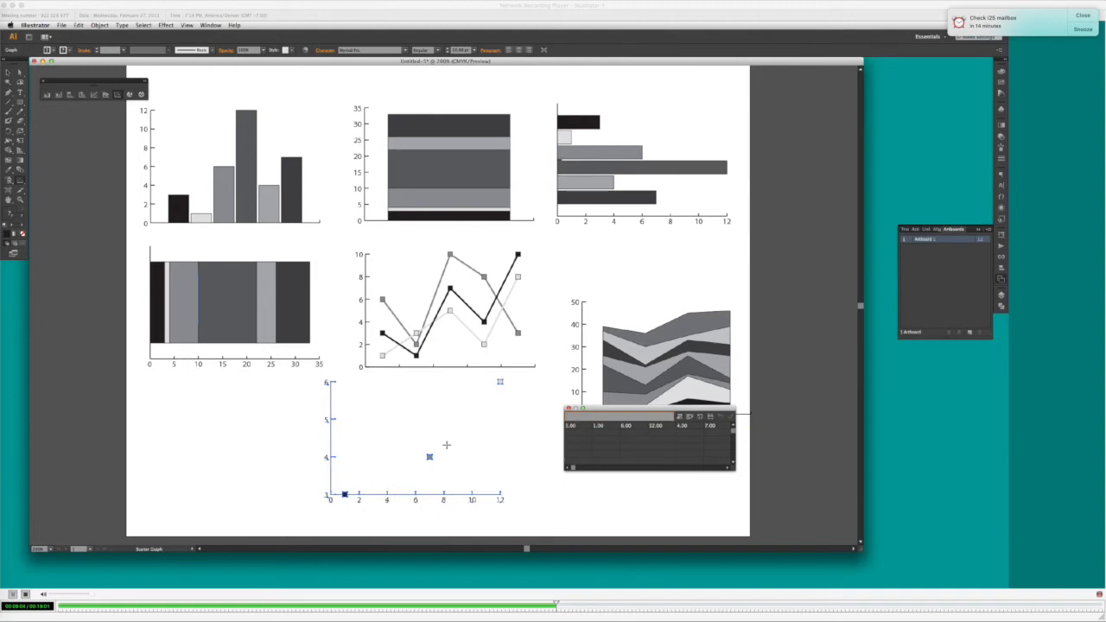
- Enter 1, 5, 4, 3, 2 and 9 as the scatter graph's second data row and apply the data
left_click(584, 437)
type("1")
key("Return")
type("1")
key("Tab")
type("4")
key("Tab")
type("5")
key("Tab")
type("2")
key("Tab")
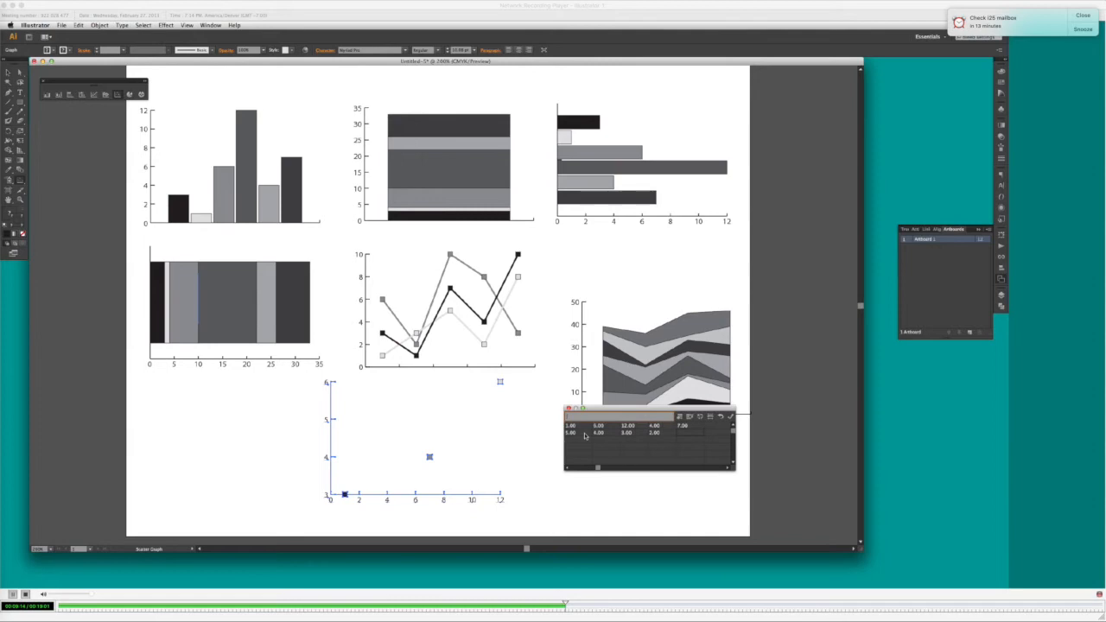
left_click(731, 418)
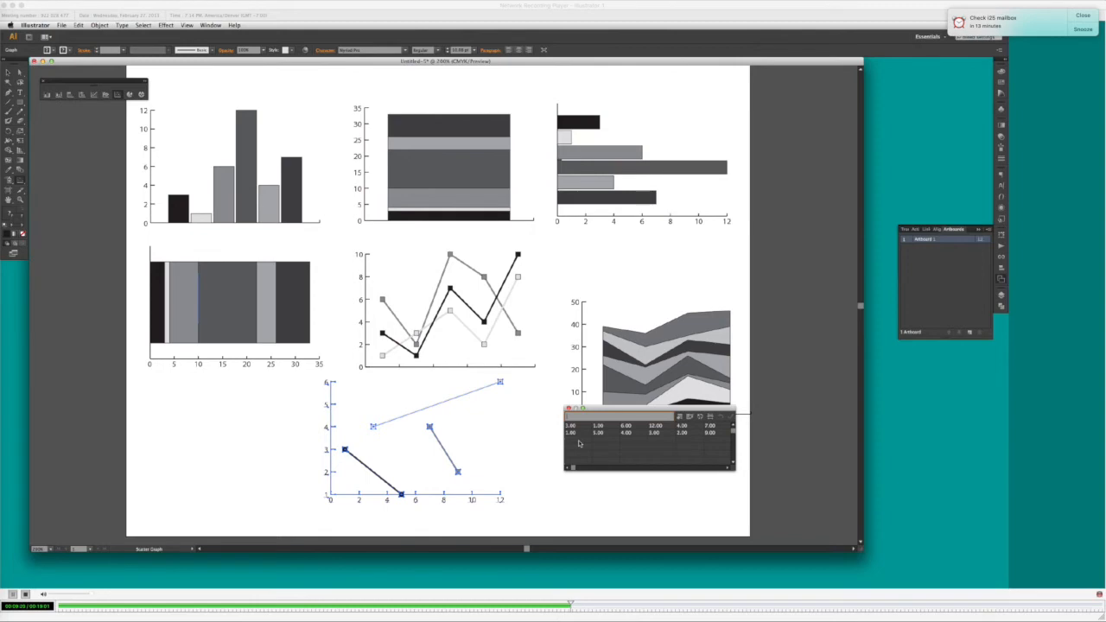
- Enter 6, 2, 10, 7, 6 and 4 as the scatter graph's third data row and apply the data
type("8")
key("Return")
type("2")
key("Tab")
key("Tab")
type("7.6")
key("Tab")
type("8.6")
key("Tab")
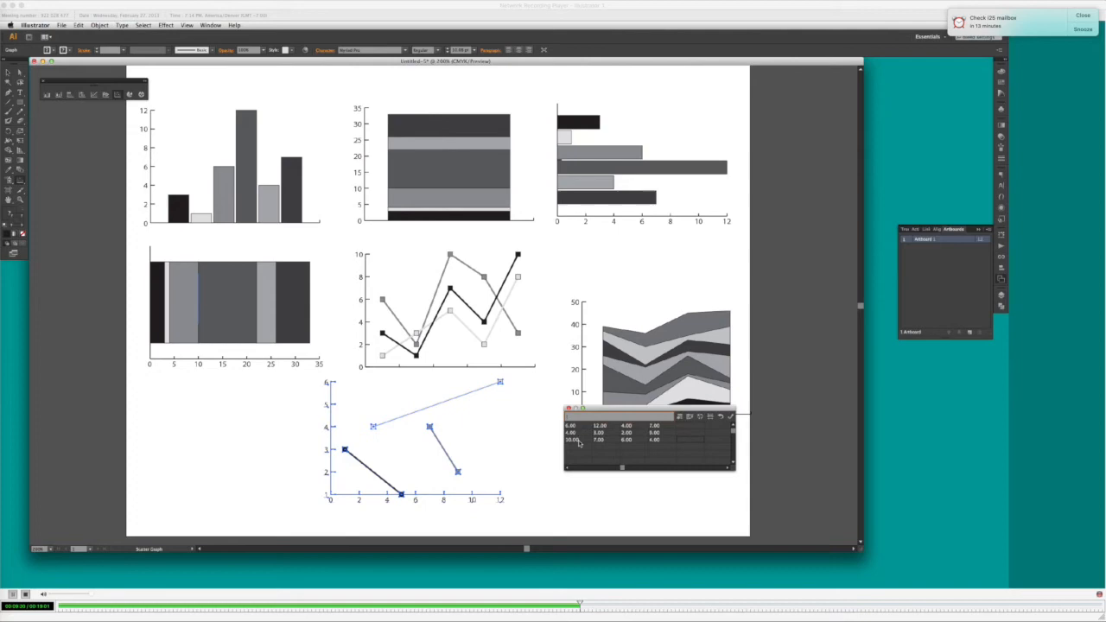
left_click(731, 417)
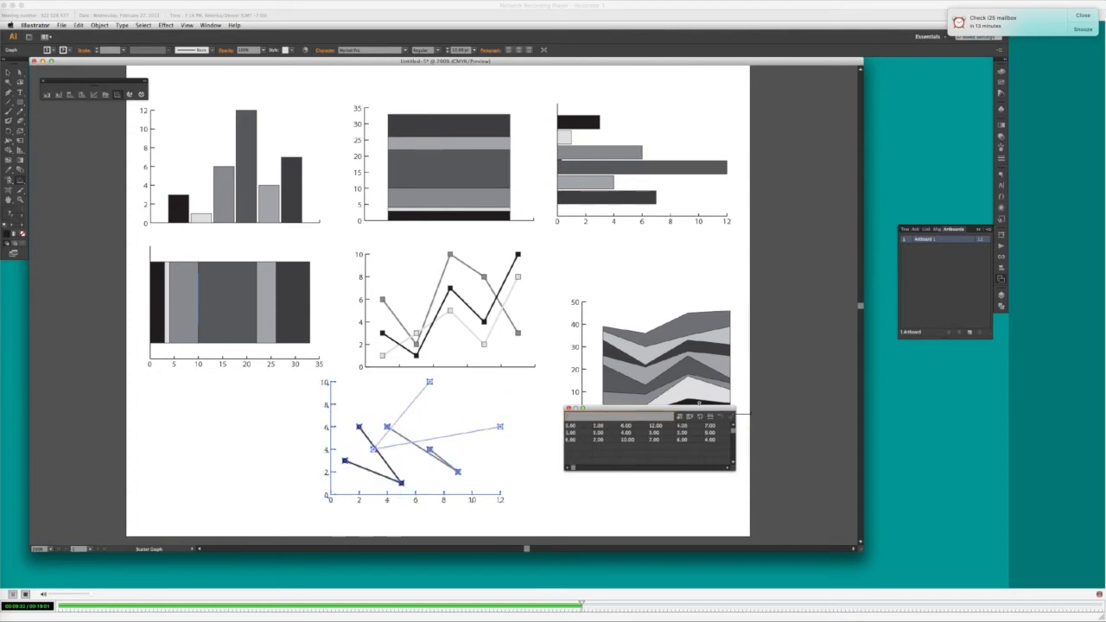
- Enter 10, 6, 12, 2, 7 and 3 as the scatter graph's fourth data row and apply the data
left_click_drag(625, 412, 588, 413)
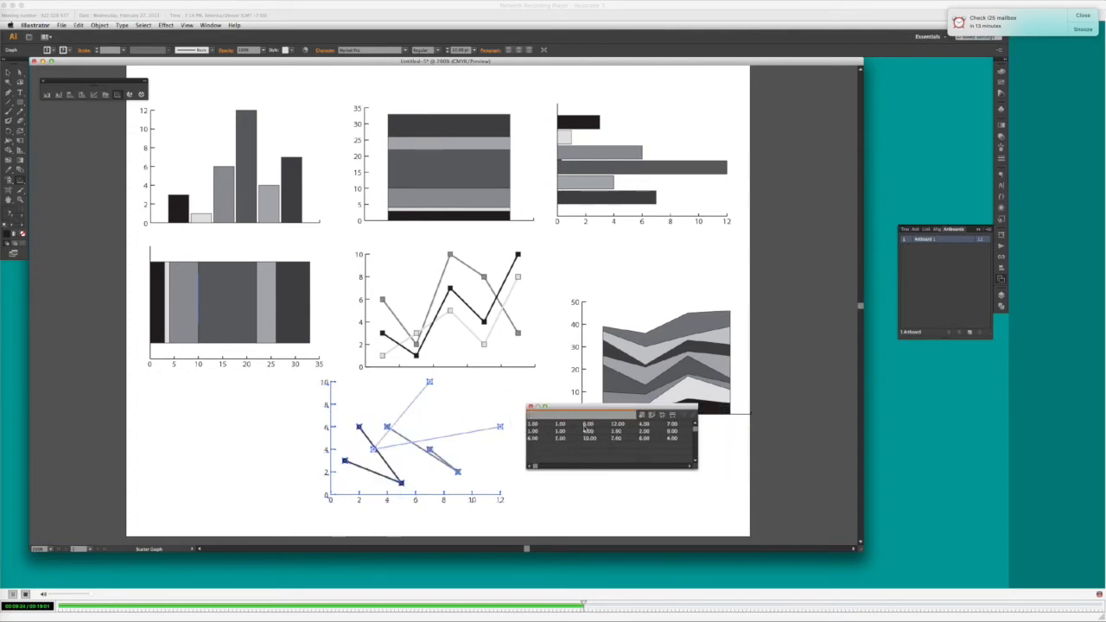
left_click(542, 448)
type("10")
key("Tab")
type("2")
key("Tab")
type("10")
key("Tab")
type("2")
key("Tab")
scroll(590, 462, "right", 1)
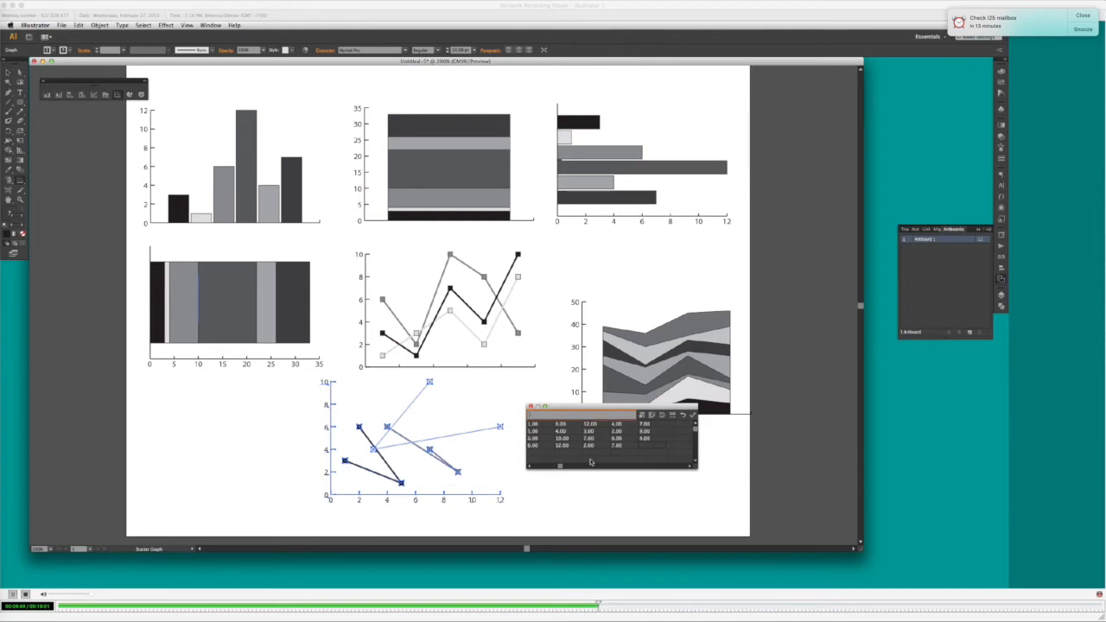
scroll(590, 462, "left", 1)
left_click(691, 415)
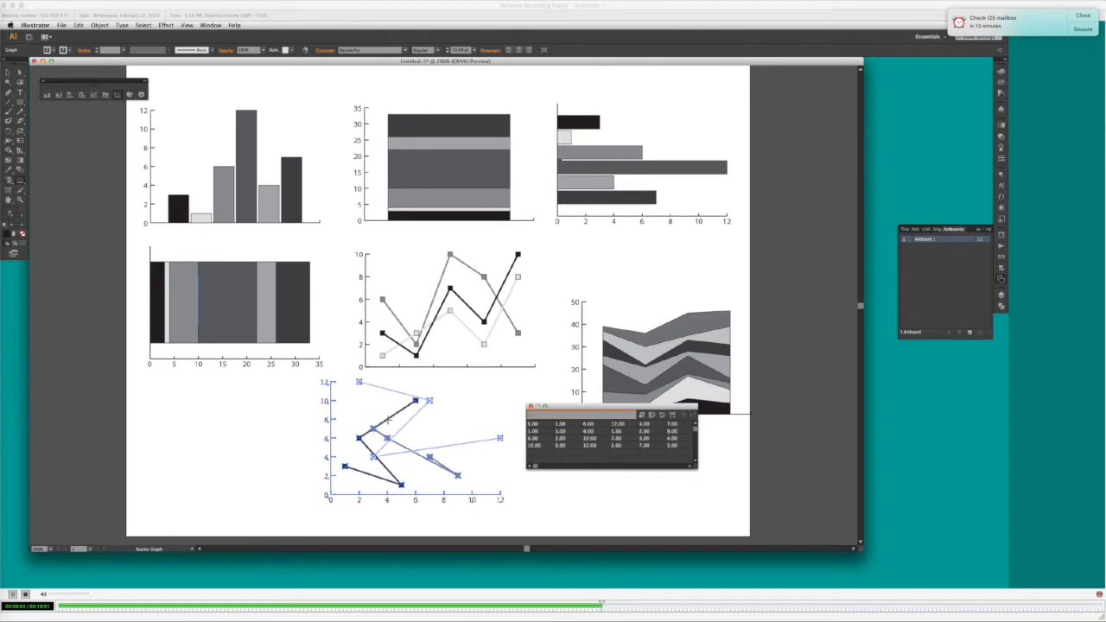
- Close the scatter graph's data and move the graph to the start of the third row
left_click(530, 406)
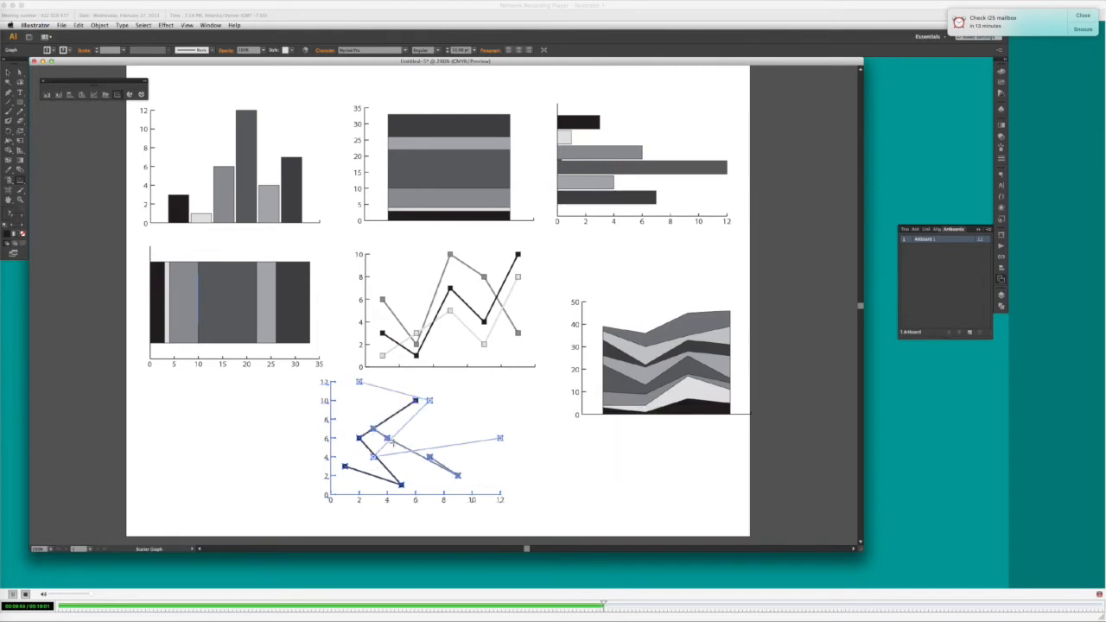
key("v")
left_click_drag(250, 502, 240, 503)
left_click_drag(330, 495, 162, 503)
left_click(423, 457)
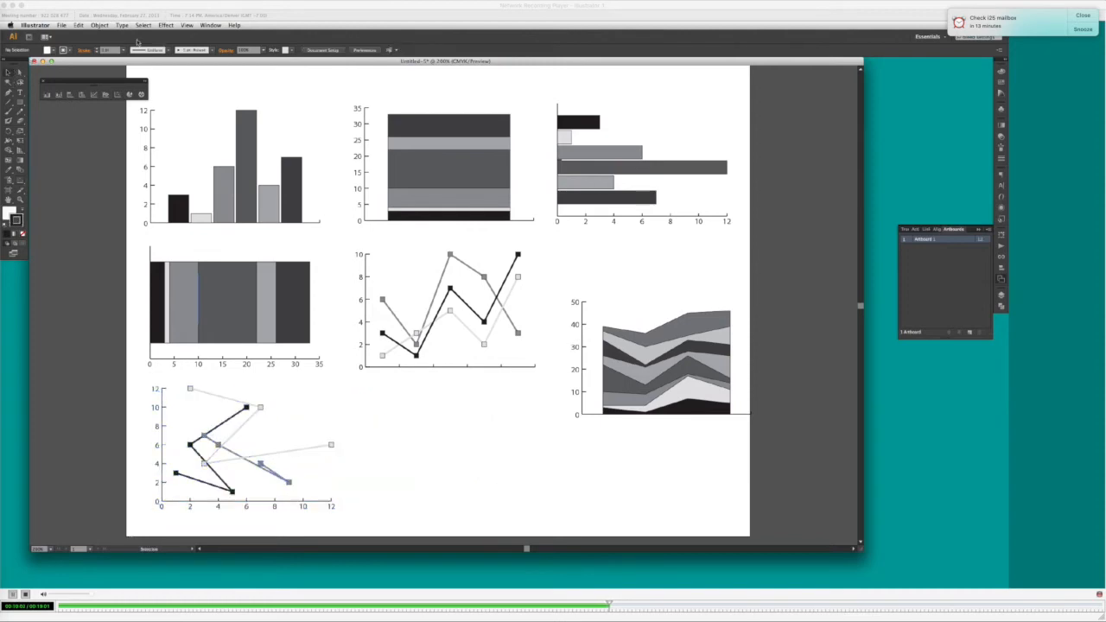
- Create a pie graph at the preset size beside the scatter graph and move its data window clear of it
left_click(129, 95)
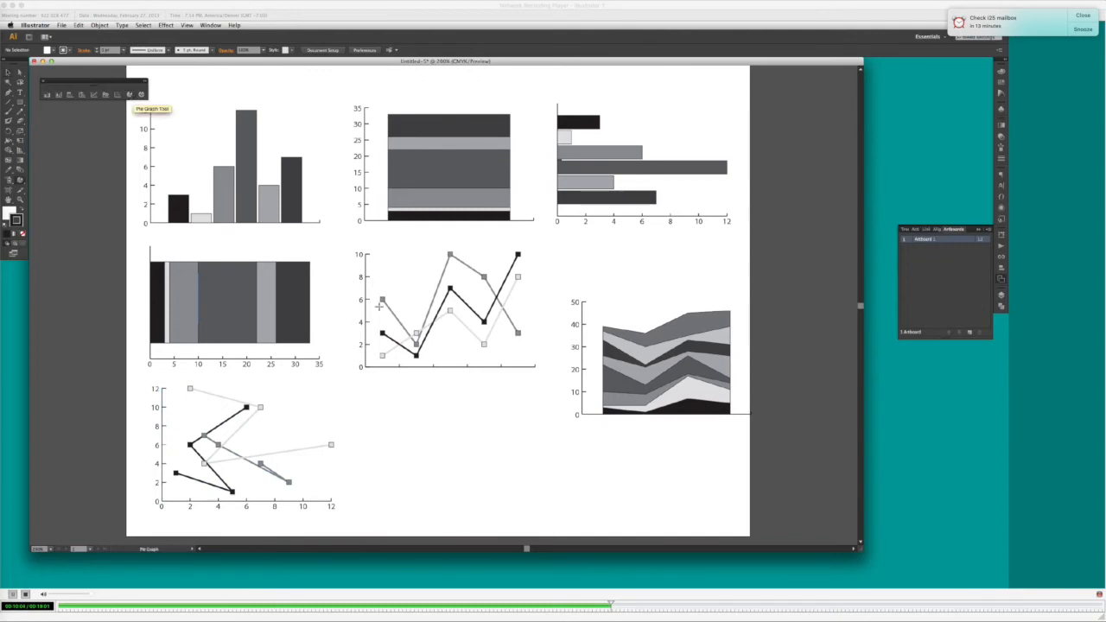
left_click(440, 412)
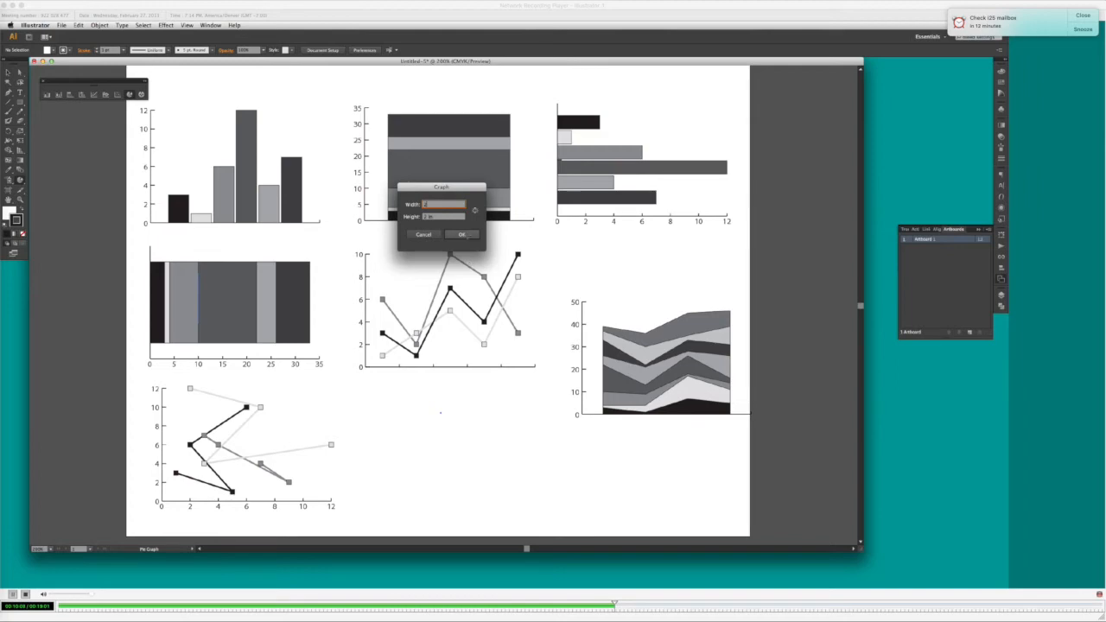
left_click(462, 234)
left_click_drag(564, 409, 627, 429)
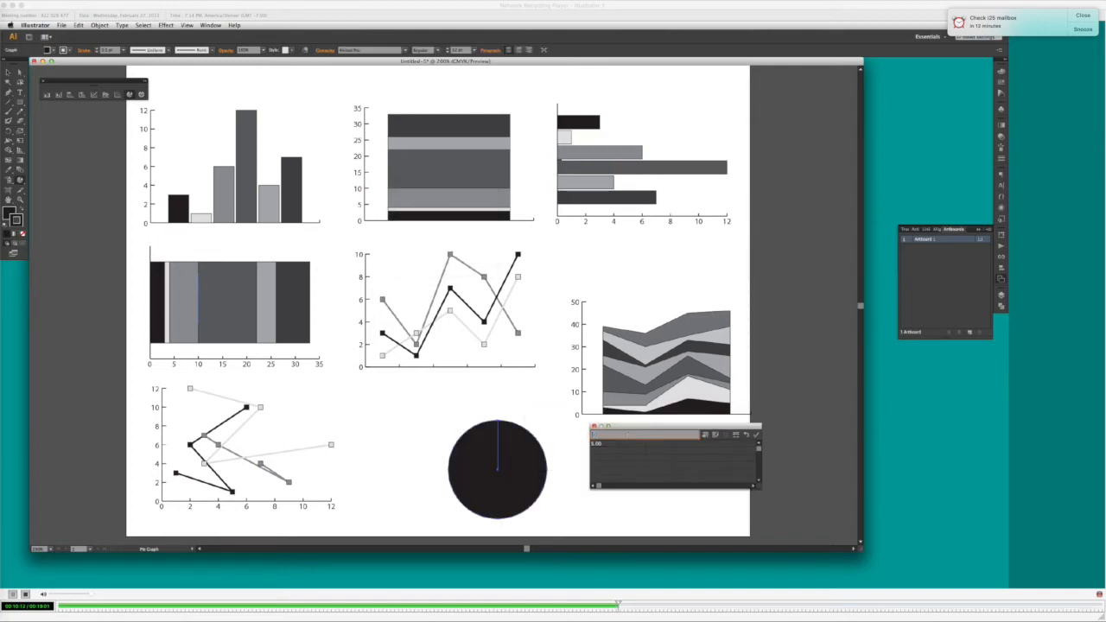
- Enter 5, 20, 15, 35, 40 and 5 as the pie graph's data row and apply the data
key("Tab")
type("15")
key("Tab")
type("31")
key("Tab")
type("40")
key("Tab")
left_click(756, 434)
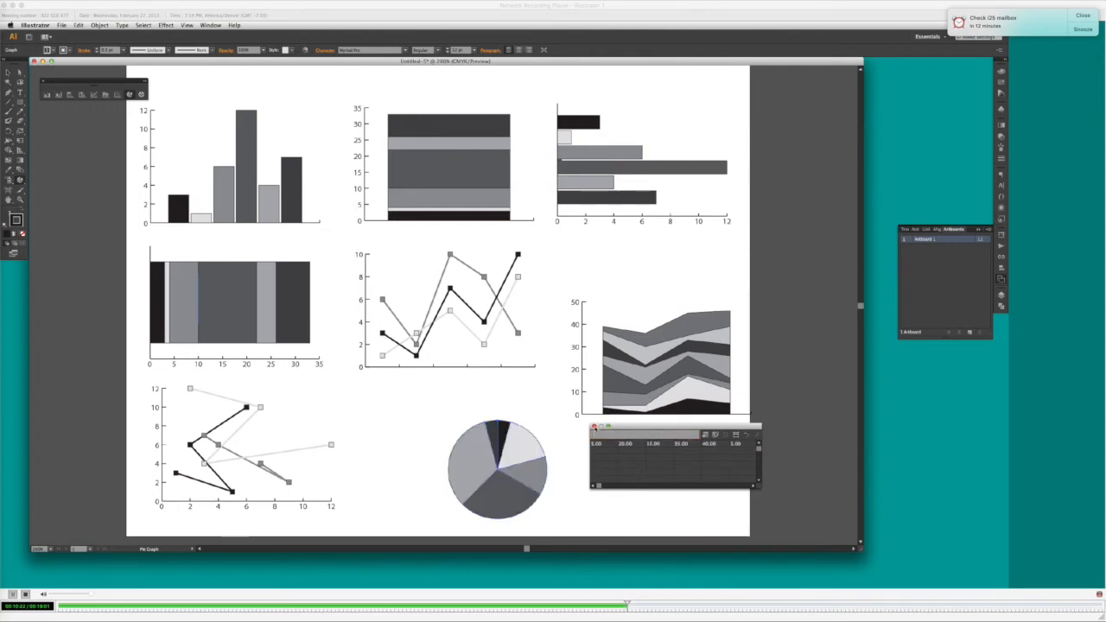
- Close the pie graph's data, shift the pie closer to the scatter graph and raise the area graph into the second row
left_click(593, 426)
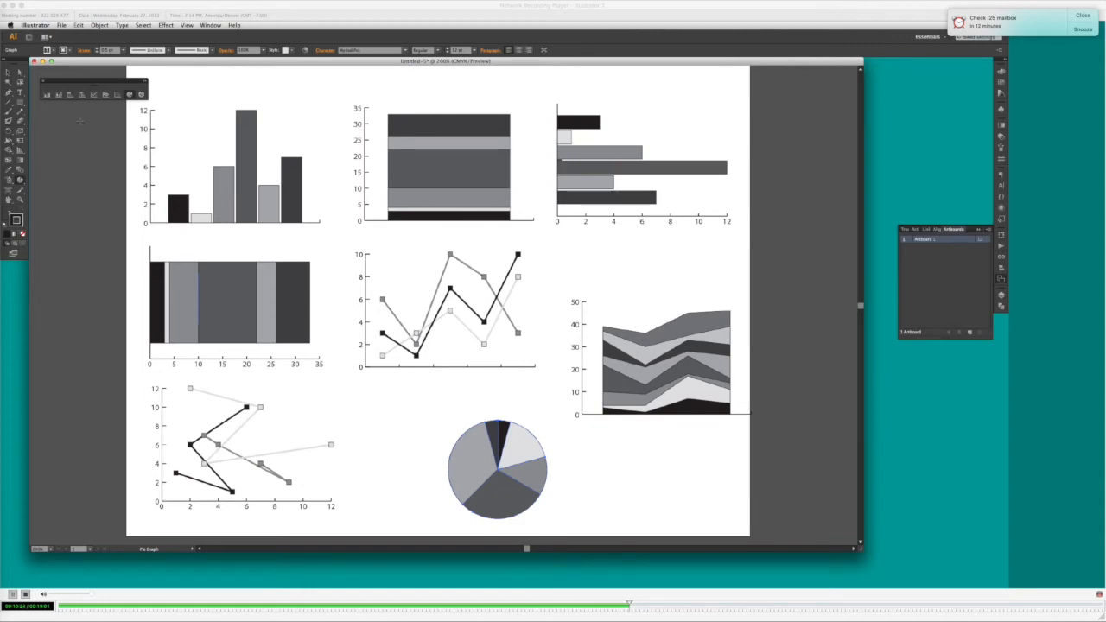
left_click_drag(478, 459, 420, 452)
left_click_drag(665, 363, 663, 307)
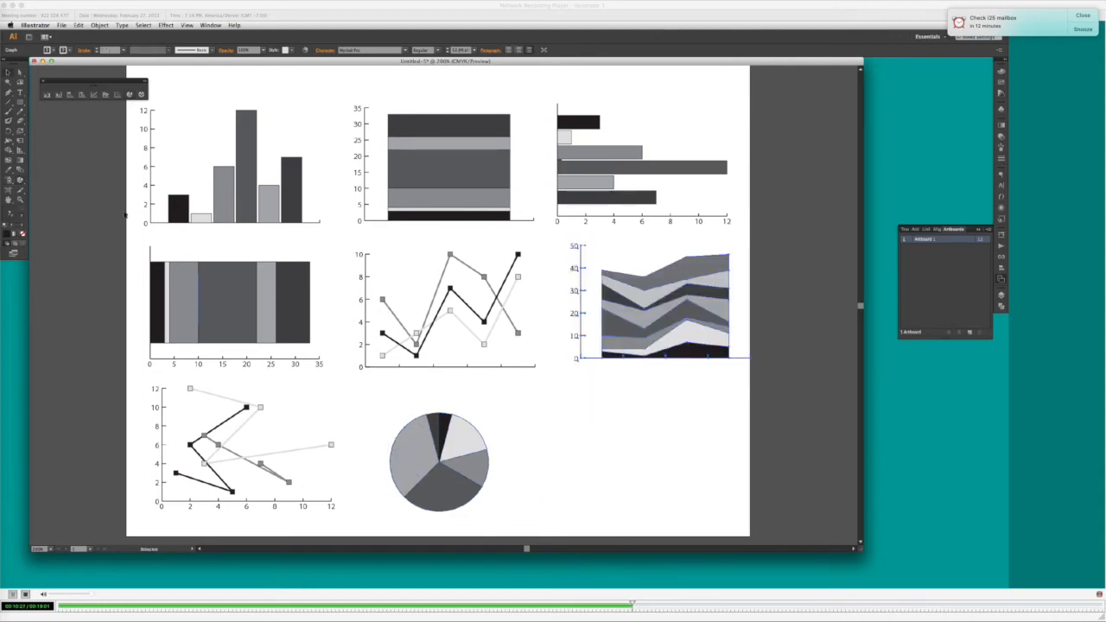
- Create a radar graph at the preset size in the third row below the area graph
left_click(141, 93)
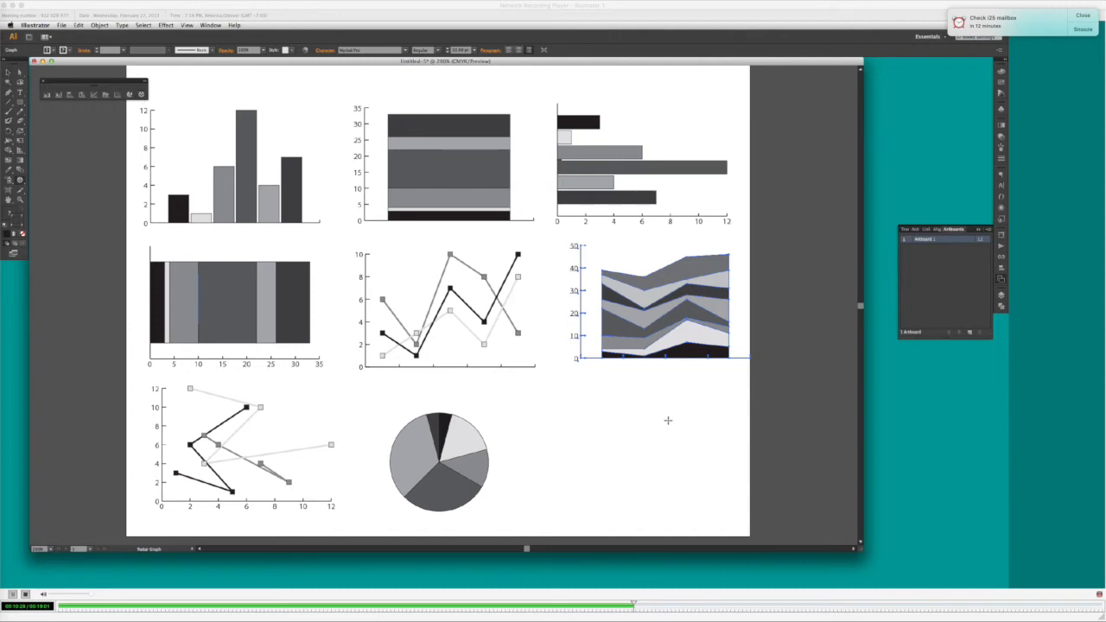
left_click(618, 427)
key("Return")
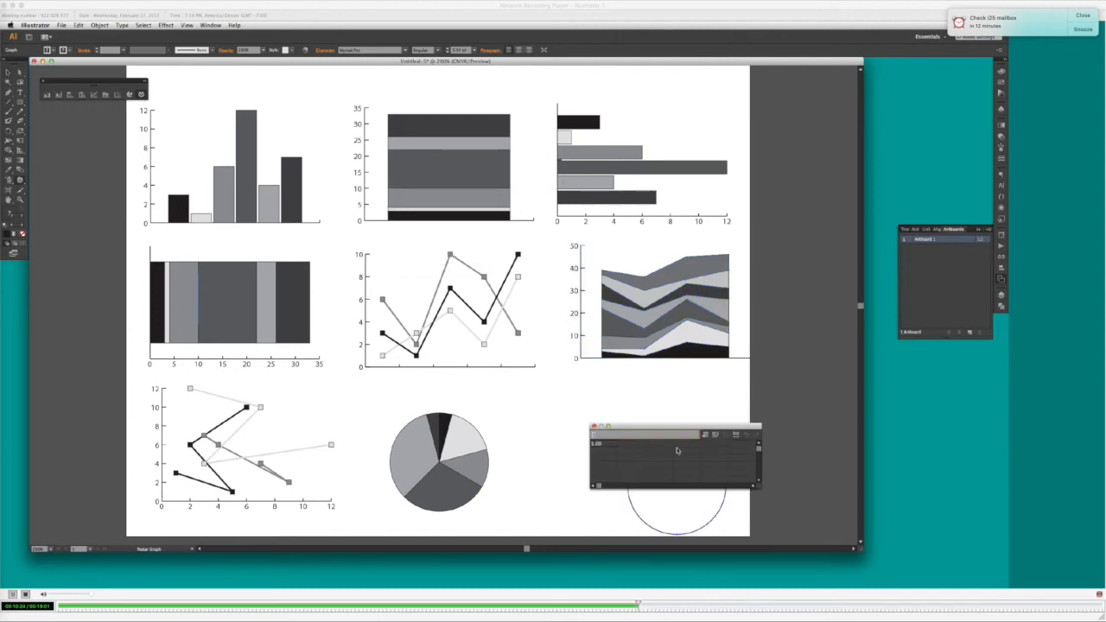
- Enter 3, 1, 6, 12, 4 and 7 as the radar graph's first data row, apply it and move the data window off the graph
type("1")
key("Tab")
type("6")
key("Tab")
type("12")
key("Tab")
type("4")
key("Tab")
type("7")
key("Tab")
left_click(756, 437)
left_click_drag(730, 422, 808, 335)
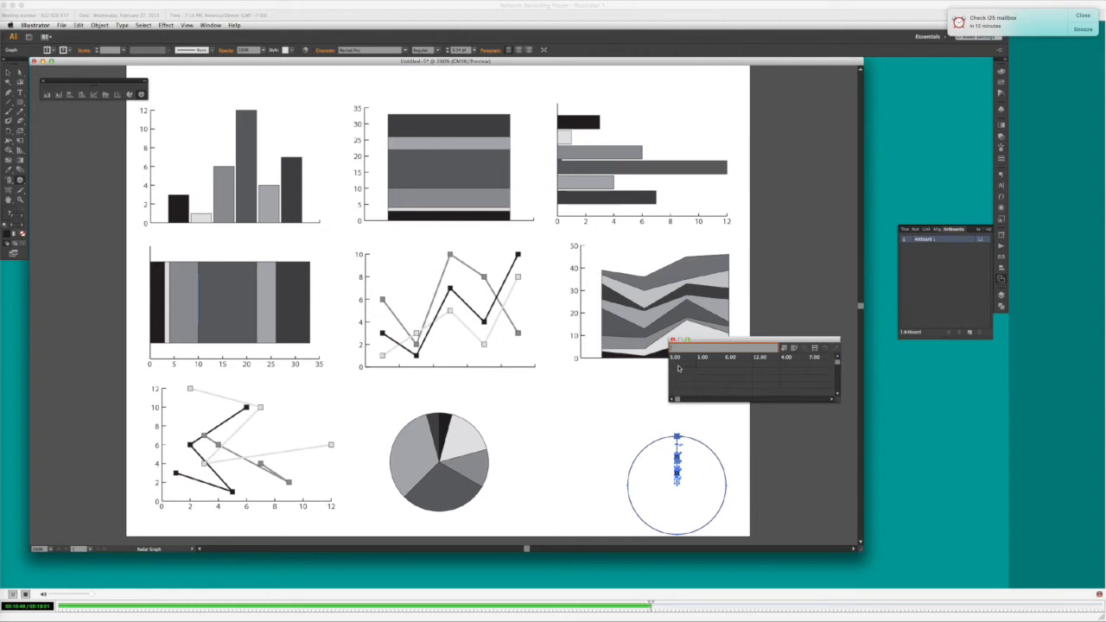
- Add a second radar data row ending in 7, 10, 15, 25 and 5, apply it and close the data
left_click(836, 349)
key("Tab")
type("10")
key("Tab")
type("15")
key("Tab")
type("15")
key("Tab")
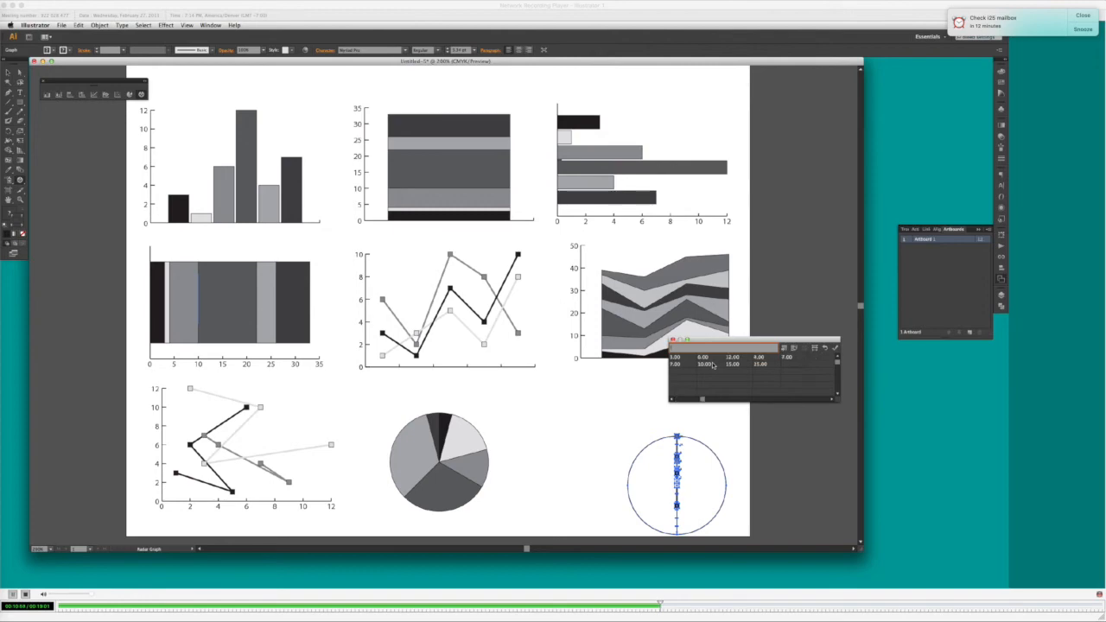
type("5")
key("Tab")
left_click(834, 349)
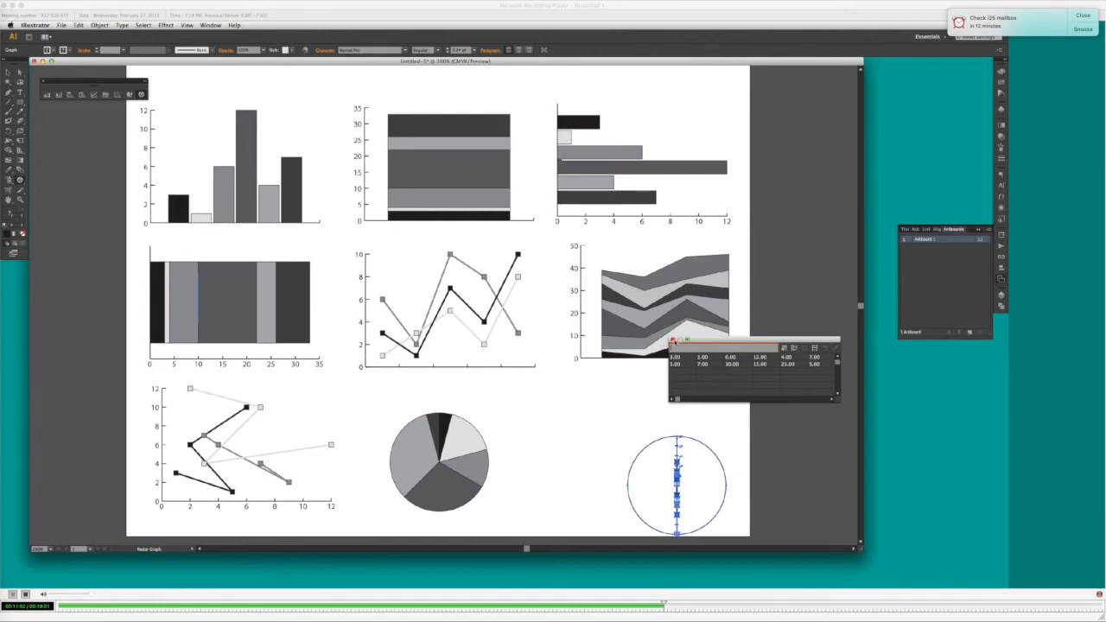
left_click(673, 339)
- Delete the radar graph from the third row
key("v")
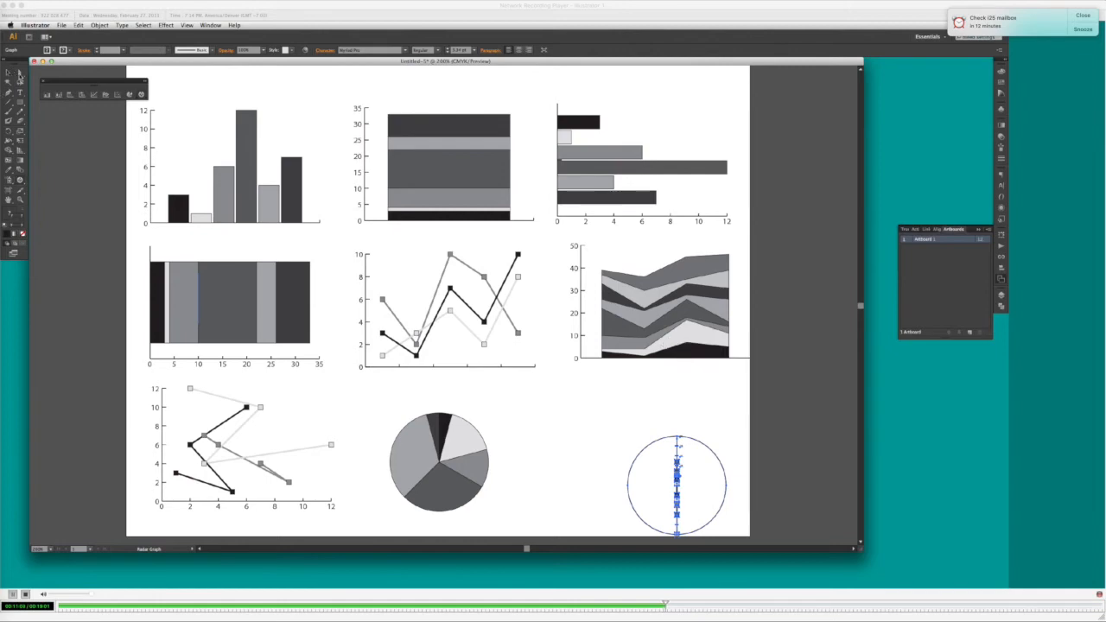
key("Delete")
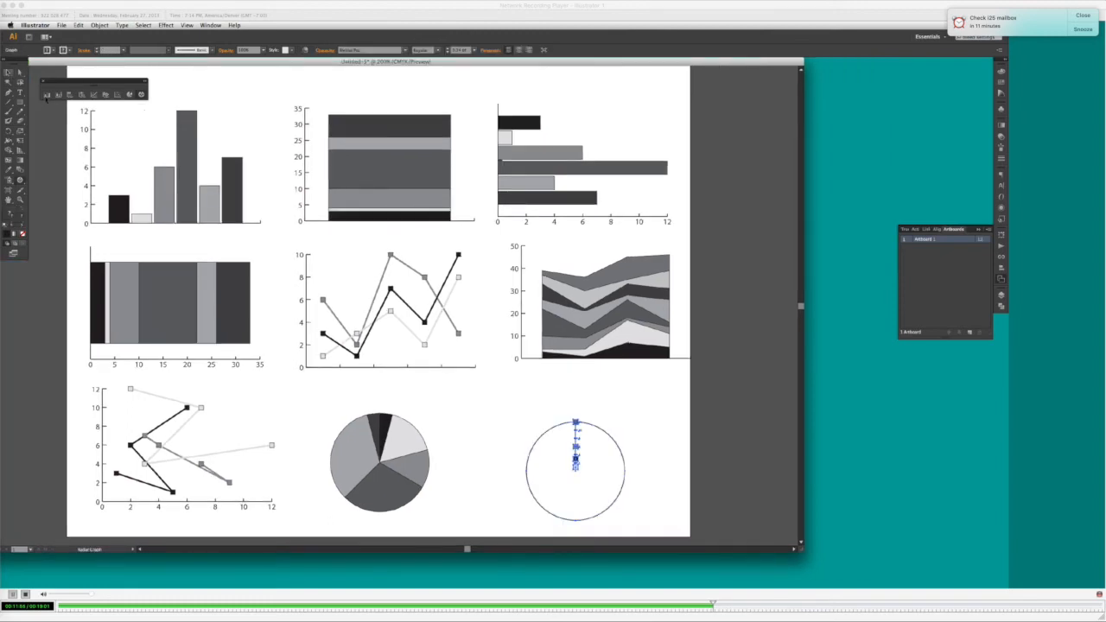
key("Delete")
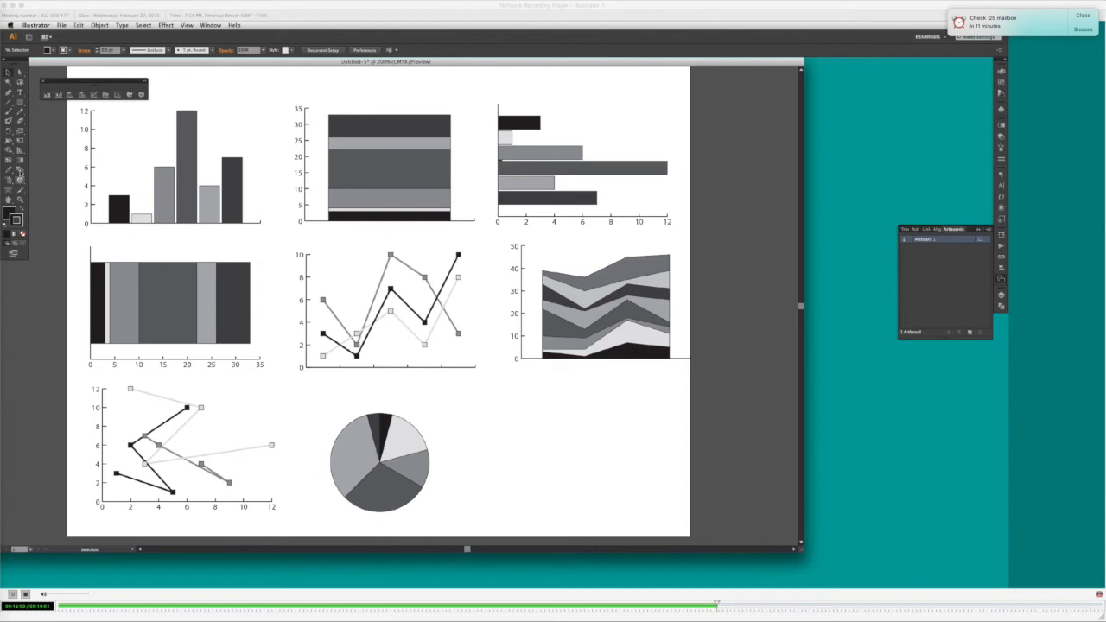
- Create a new radar graph at the preset size in the empty spot at the end of the third row
left_click(141, 93)
left_click(555, 401)
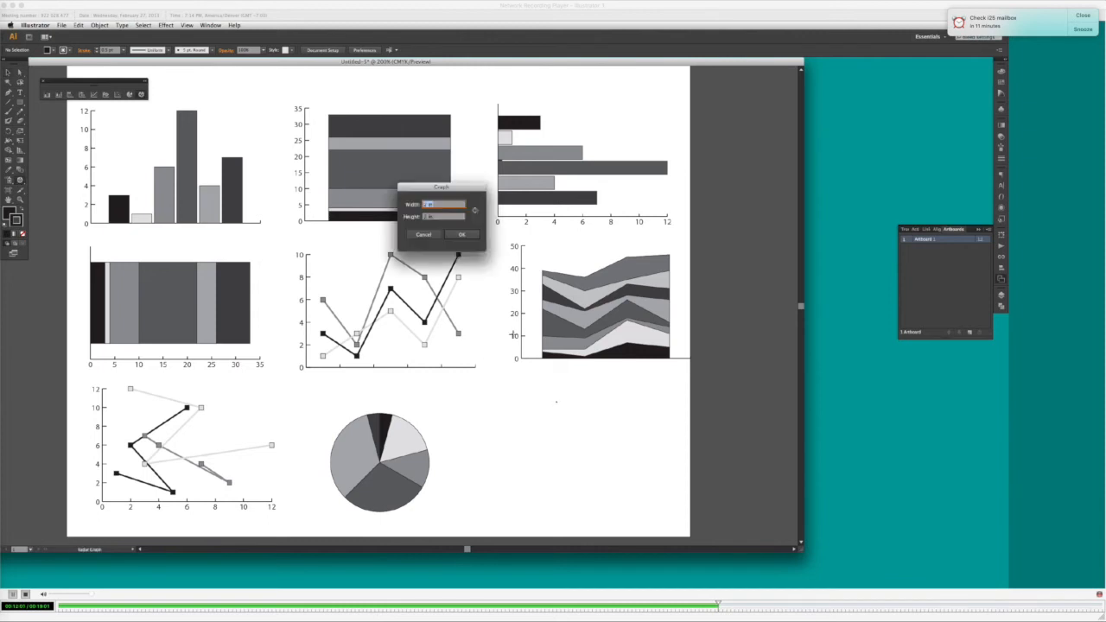
left_click(462, 235)
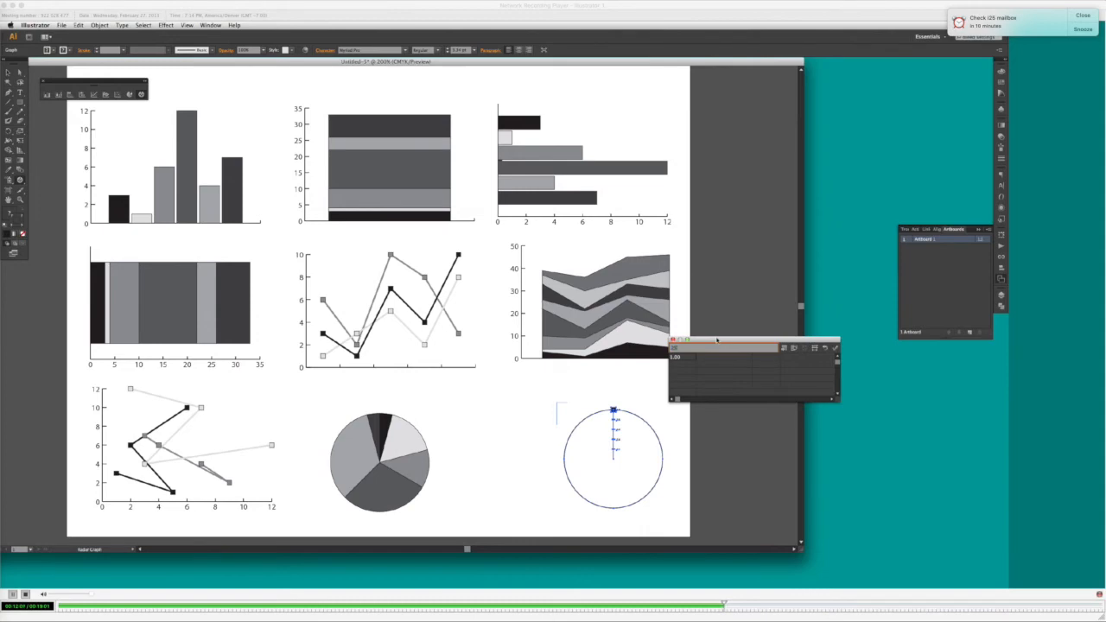
- Enter 25, 5, 10, 25 and 40 as the new radar graph's first data row
type("5")
key("Tab")
type("10")
key("Tab")
type("25")
key("Tab")
type("40")
key("Tab")
type("10")
- Enter 10, 5 and 2 across the radar graph's second data row
left_click_drag(707, 399, 677, 399)
left_click(703, 366)
left_click(684, 366)
type("10")
key("Tab")
type("5")
key("Tab")
type("2")
key("Tab")
- Clear the second row's 5 and 2, enter them below the 10 in the first column, apply the data and close it
left_click(701, 366)
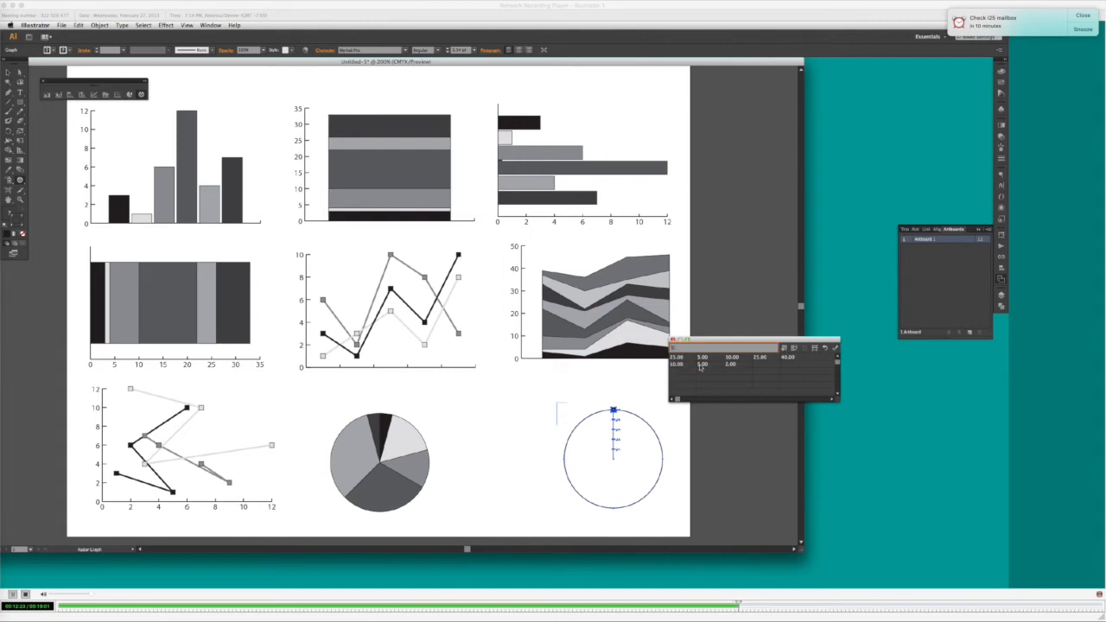
key("BackSpace")
left_click(732, 367)
key("BackSpace")
left_click(687, 372)
type("5")
left_click(679, 382)
type("2")
left_click(834, 348)
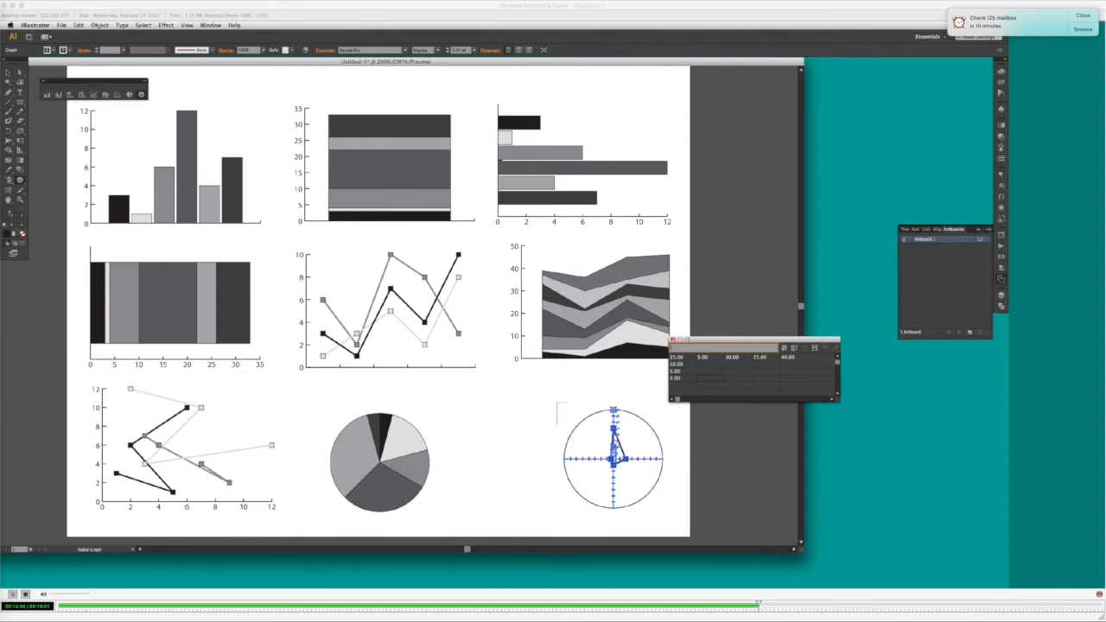
left_click(673, 338)
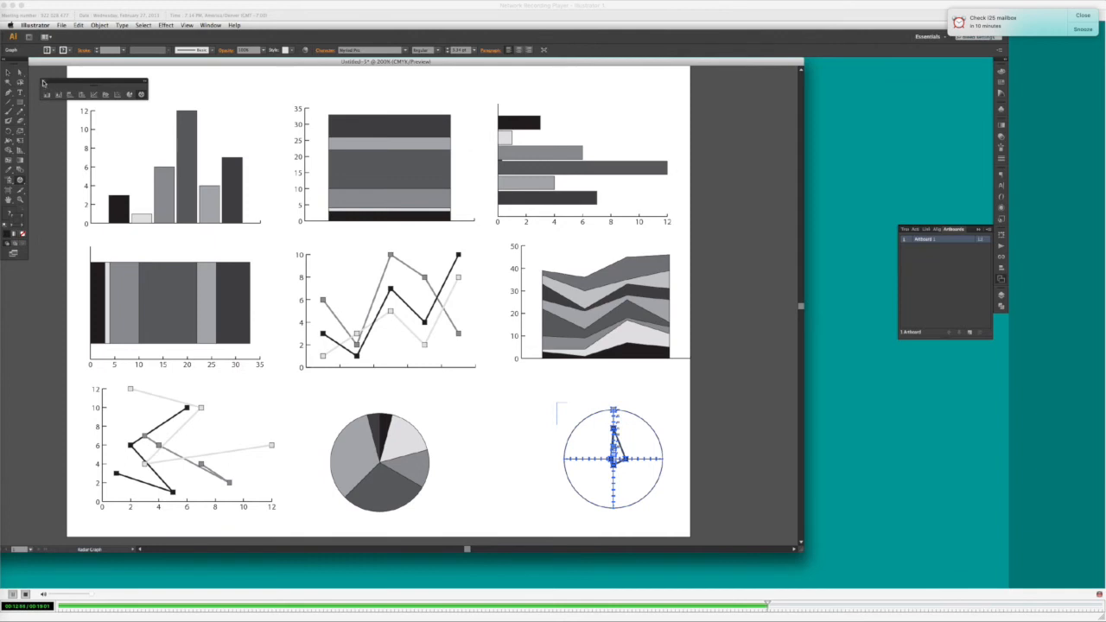
- Close the torn-off set of graph tools and switch to the Selection tool
left_click_drag(49, 82, 48, 89)
left_click_drag(35, 147, 44, 173)
left_click(40, 173)
left_click(9, 72)
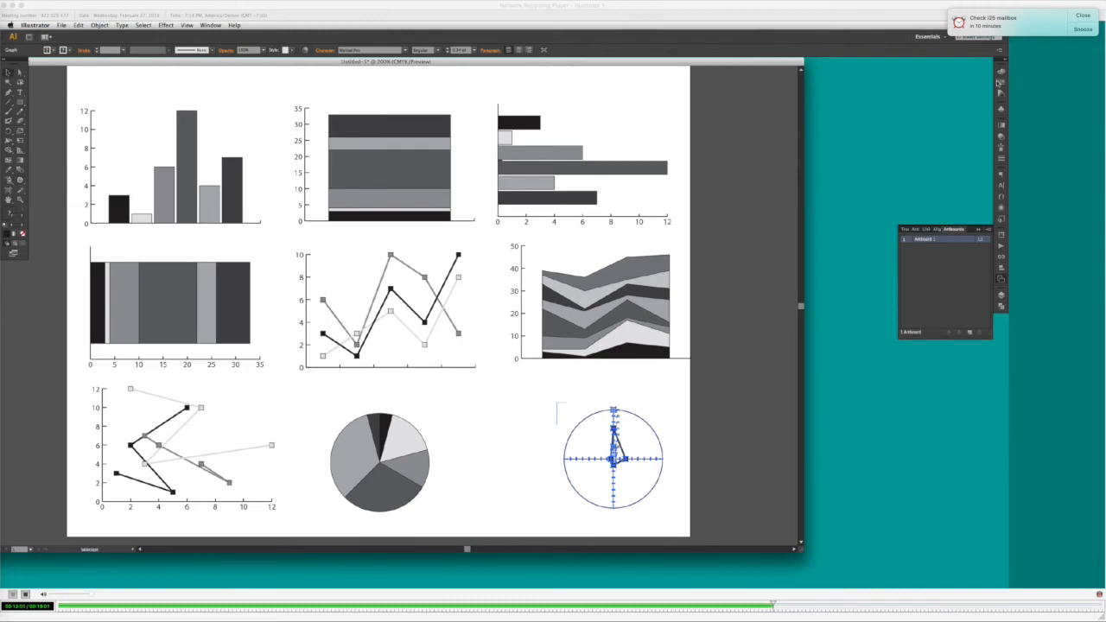
- Display the color swatches floating beside the artboard and enlarge them to show the whole set
left_click(1000, 82)
left_click_drag(923, 65, 749, 153)
left_click_drag(831, 201, 833, 262)
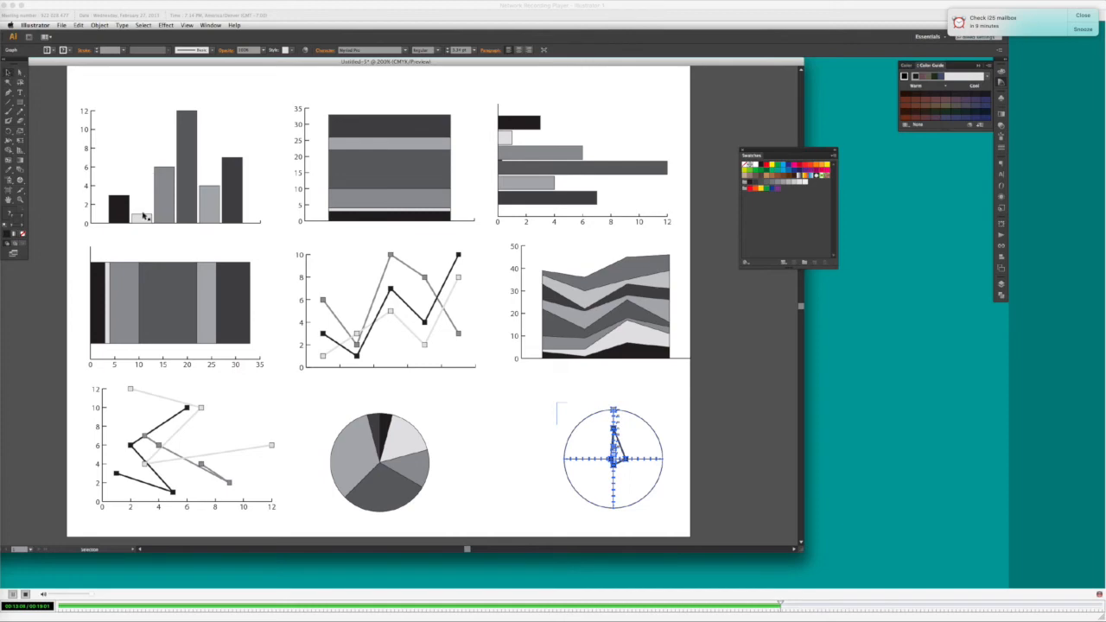
- Select only the first bar of the column graph with the Direct Selection tool and fill it red
left_click(20, 75)
left_click(120, 205)
left_click(799, 169)
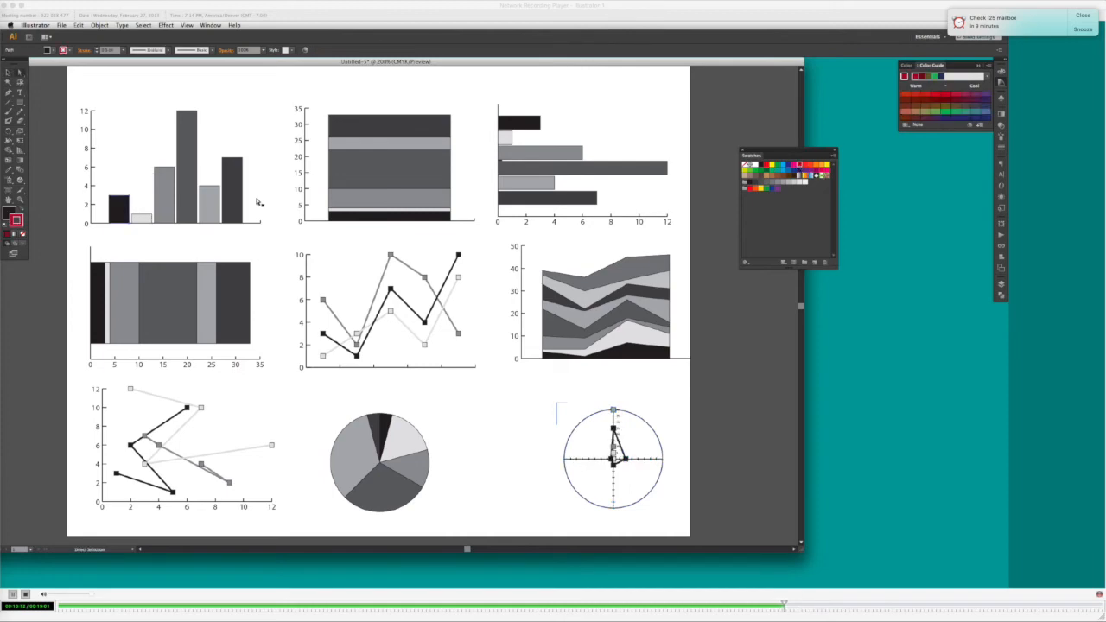
left_click(7, 213)
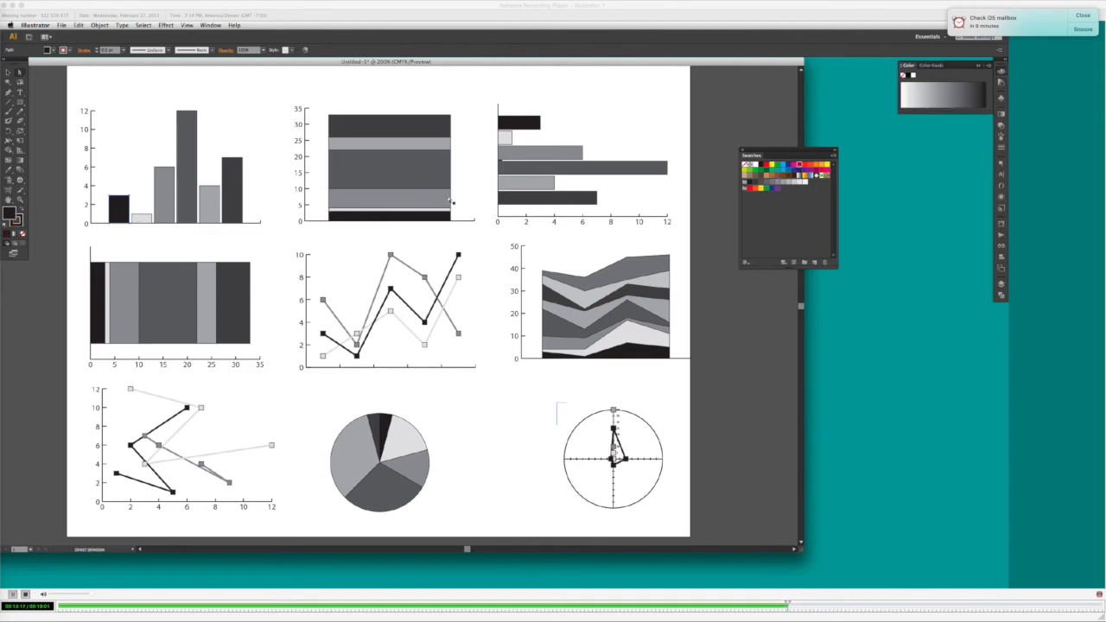
left_click(776, 164)
- Fill the column graph's second bar green and its third bar light blue
left_click(145, 219)
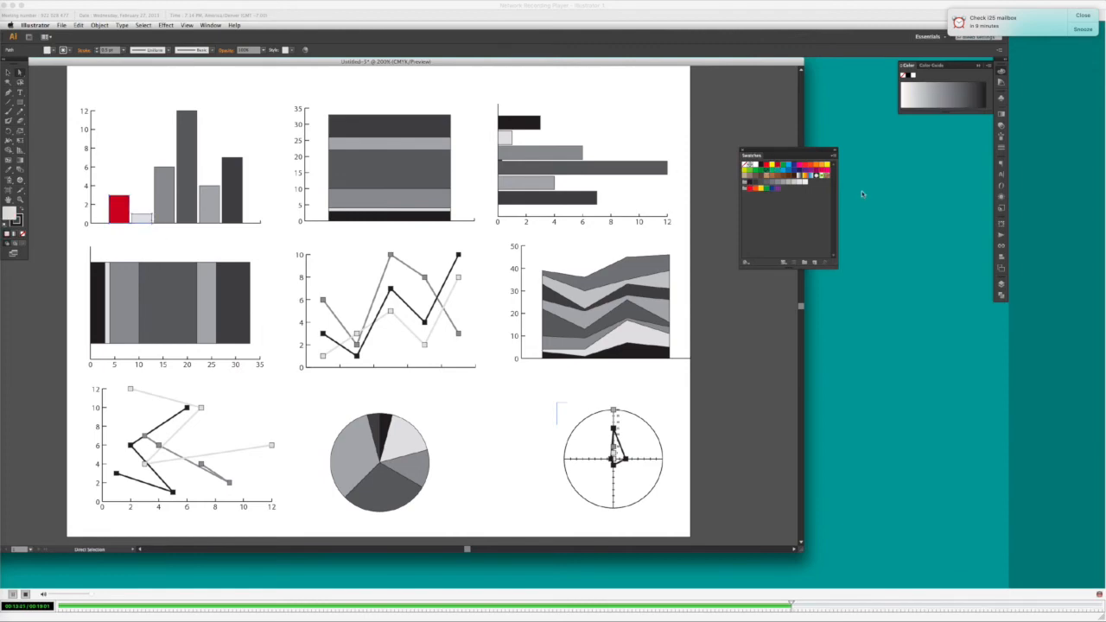
left_click(784, 165)
left_click(162, 205)
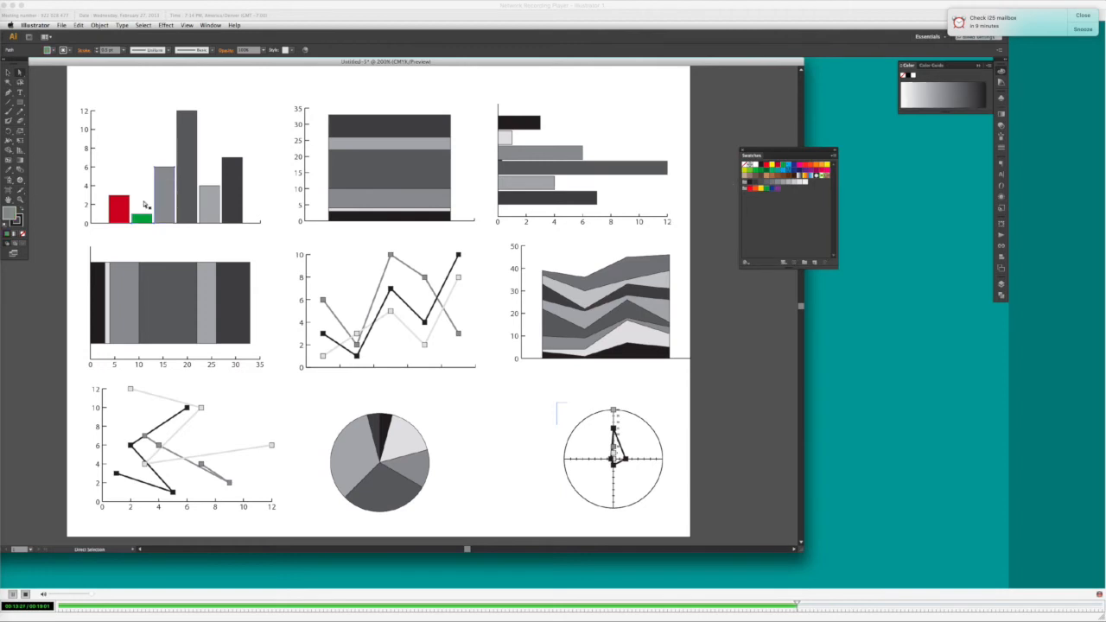
left_click(786, 164)
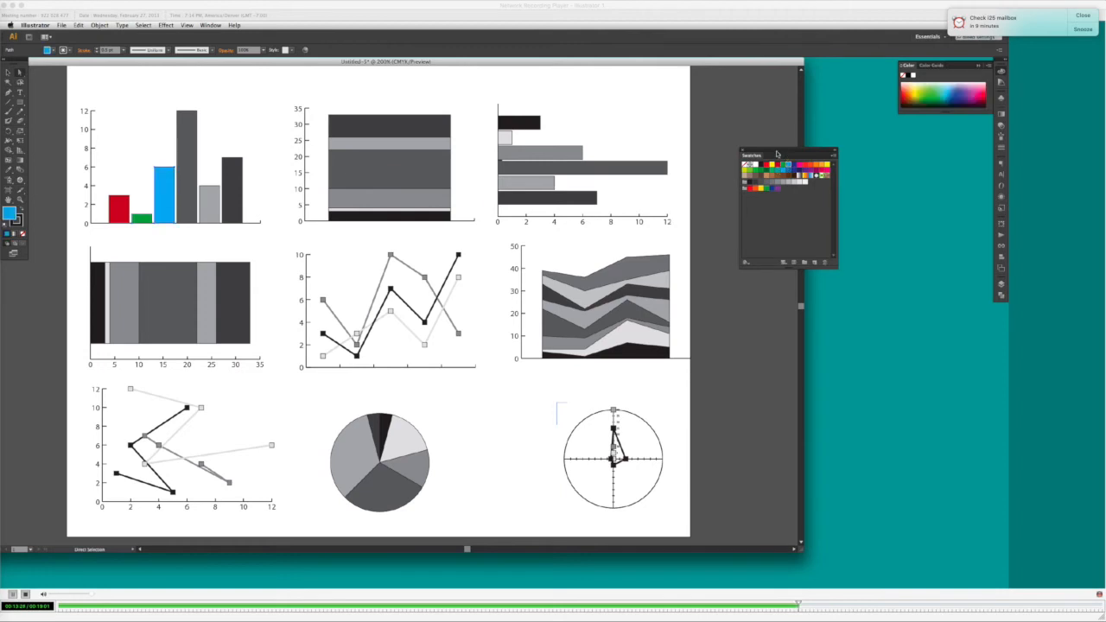
- Move the swatches near the column graph and fill its fourth bar dark blue, fifth yellow and sixth dark brown
left_click_drag(777, 154, 334, 174)
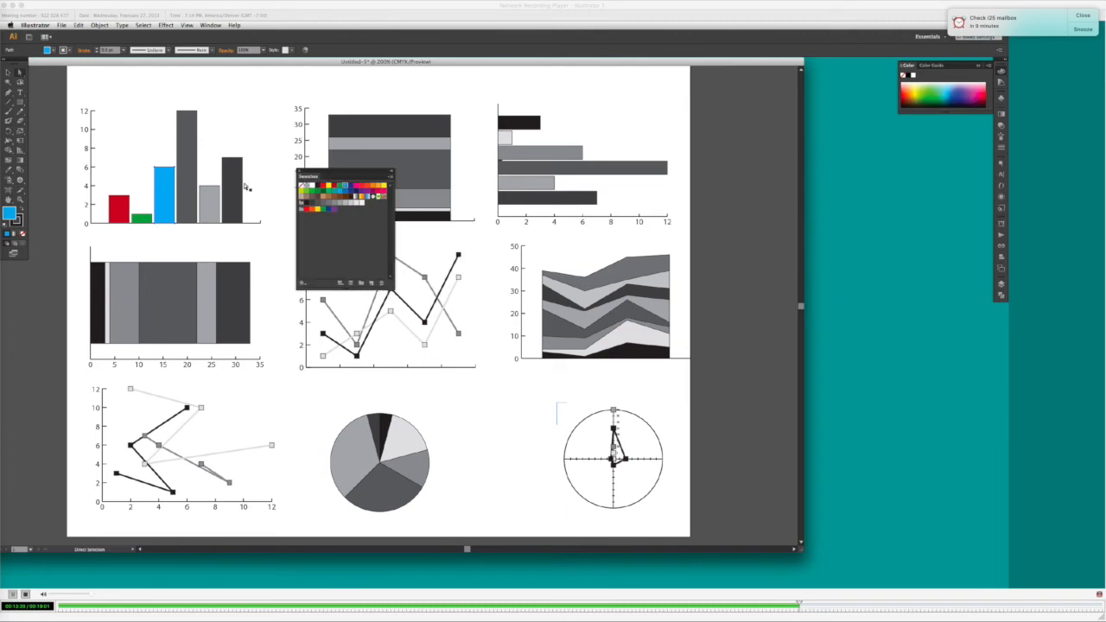
left_click(351, 189)
left_click(358, 204)
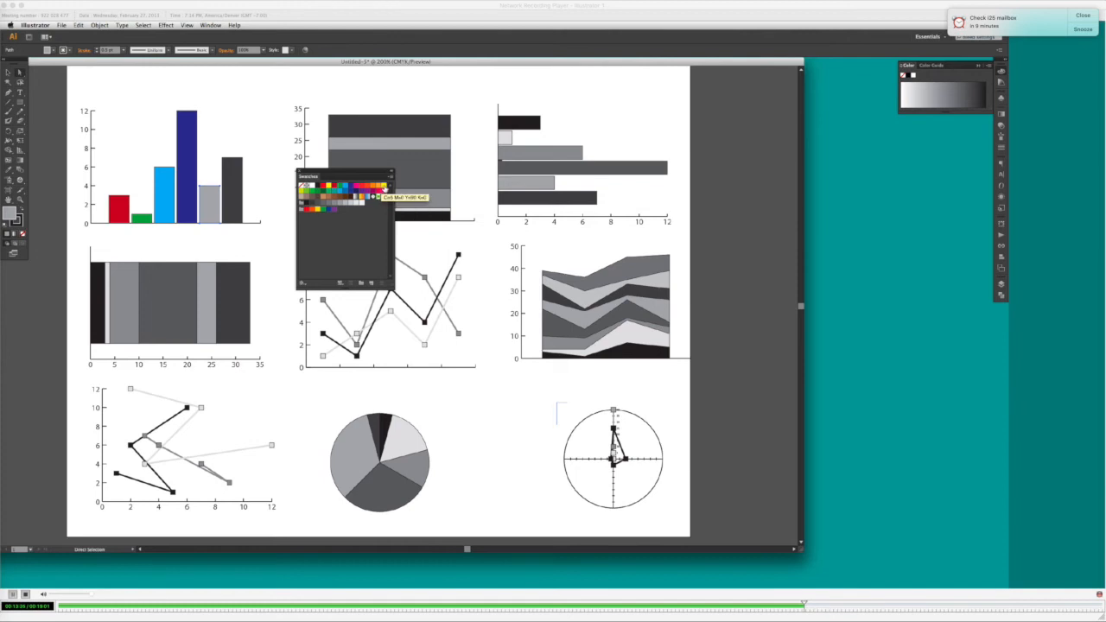
left_click(378, 196)
left_click(232, 196)
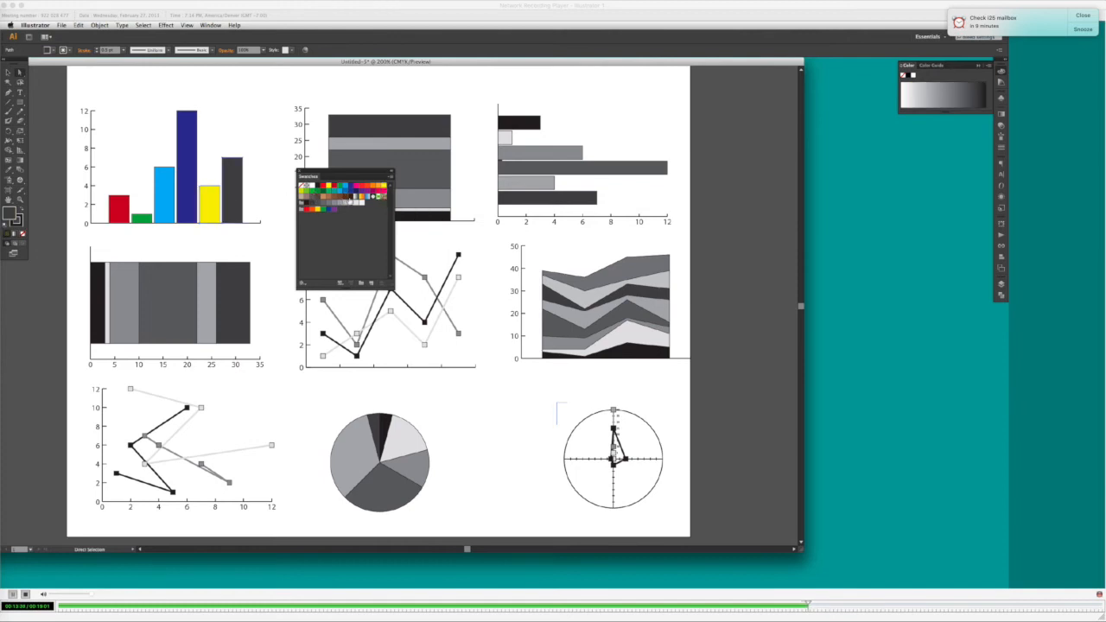
left_click(350, 198)
- Move the swatches aside and fill the stacked column graph's lowest segment yellow, the thin second one yellow-orange and the third orange
left_click_drag(338, 176, 539, 214)
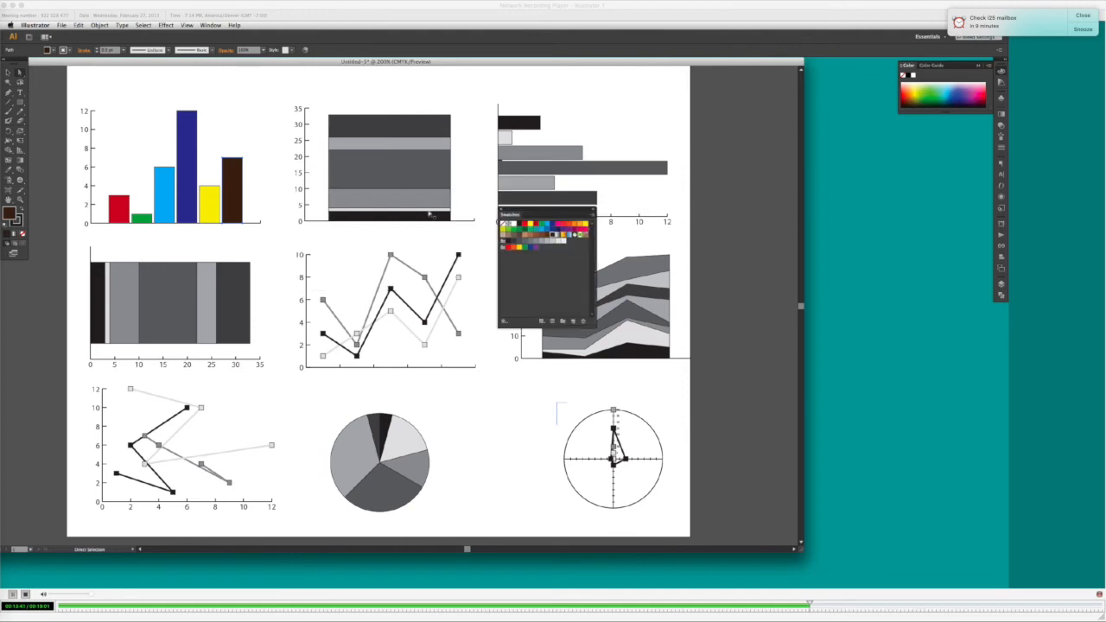
left_click(431, 216)
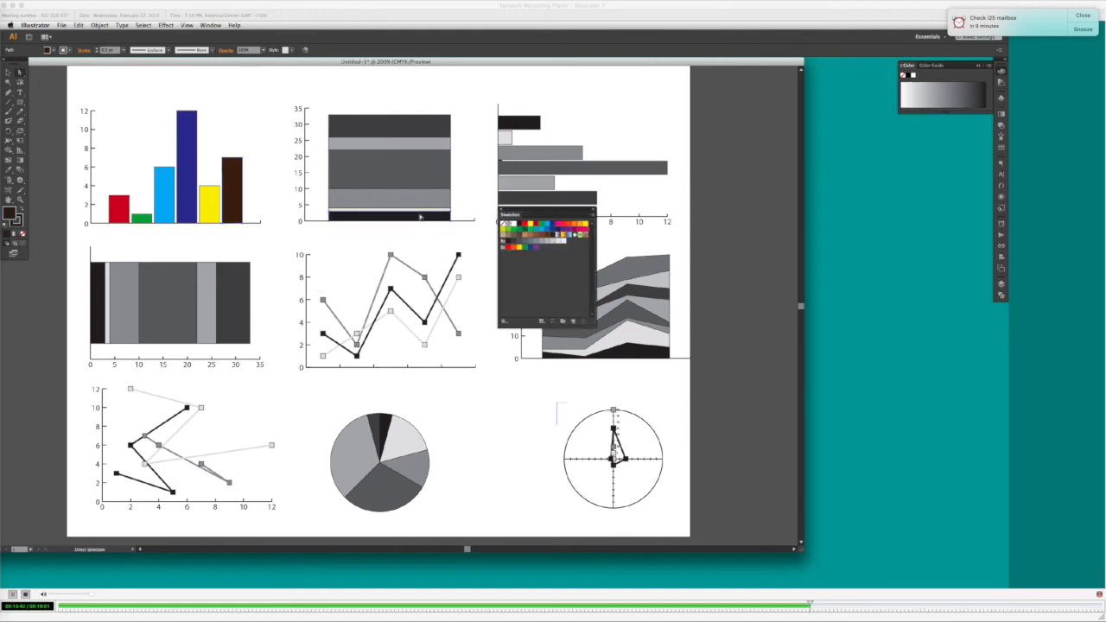
left_click(584, 225)
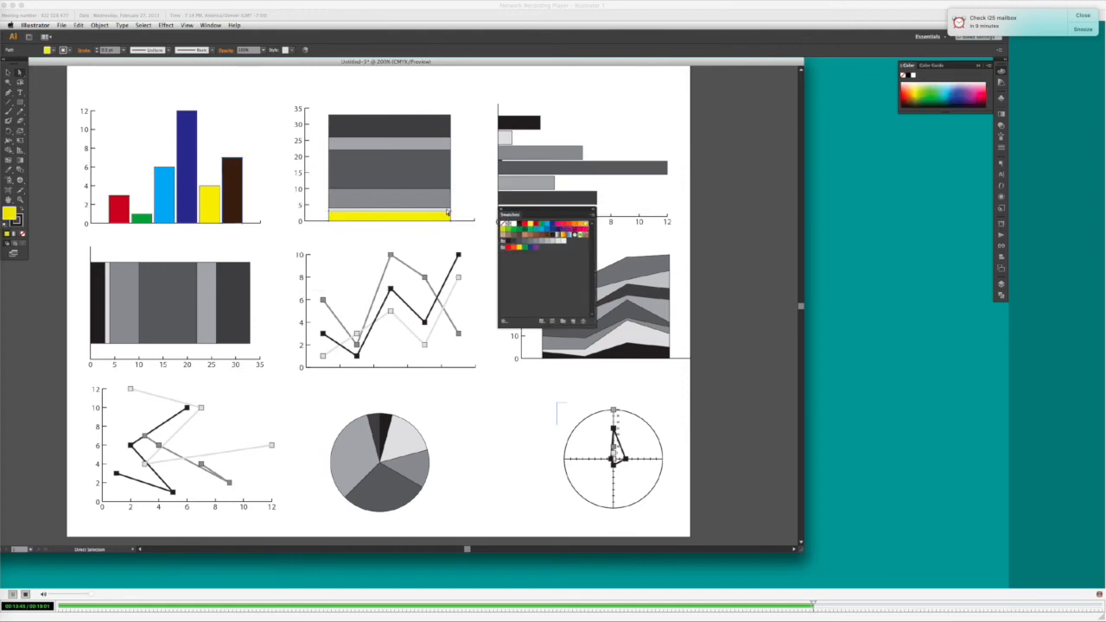
left_click(579, 224)
left_click(437, 198)
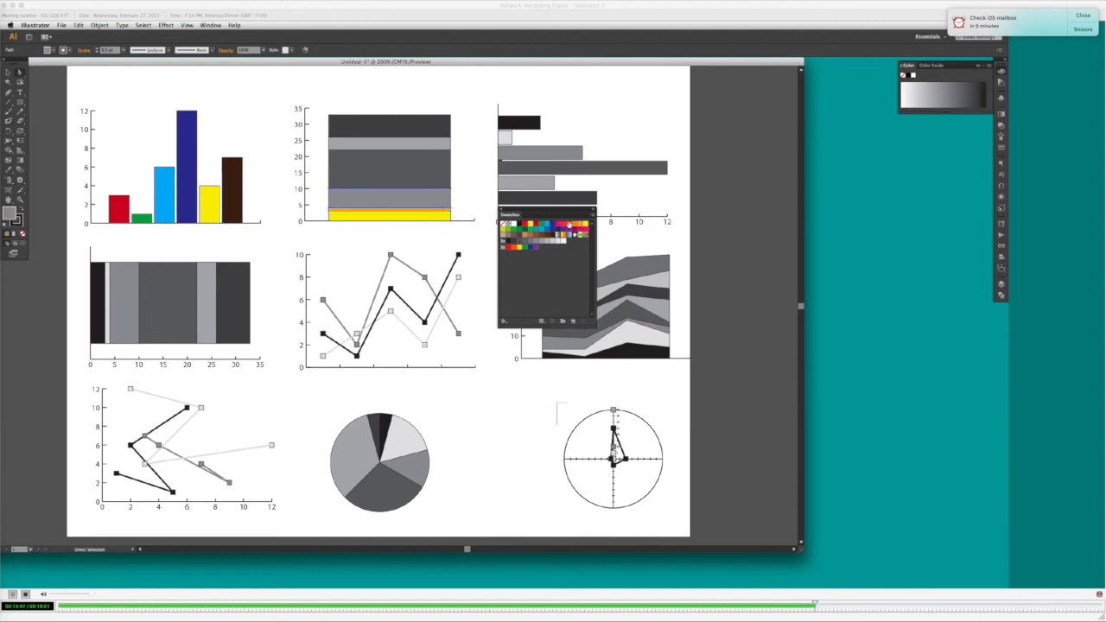
left_click_drag(579, 225, 430, 192)
- Fill the stacked column graph's fourth segment orange-red, its fifth bright red and its uppermost segment dark red
left_click(431, 177)
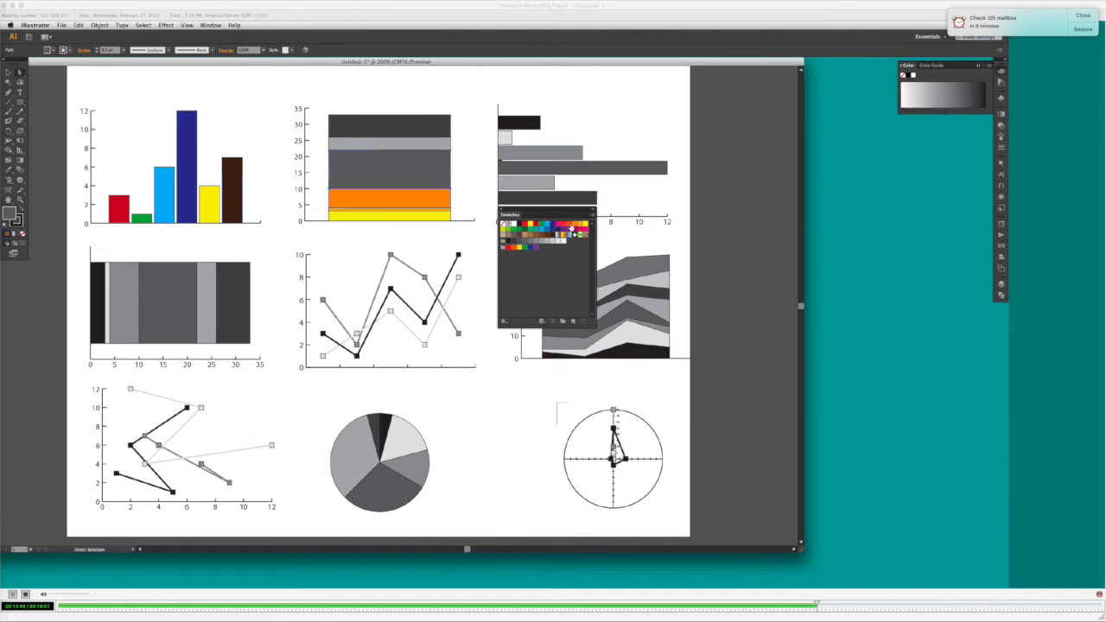
left_click_drag(563, 225, 437, 144)
left_click(436, 144)
left_click_drag(564, 224, 436, 144)
left_click(439, 125)
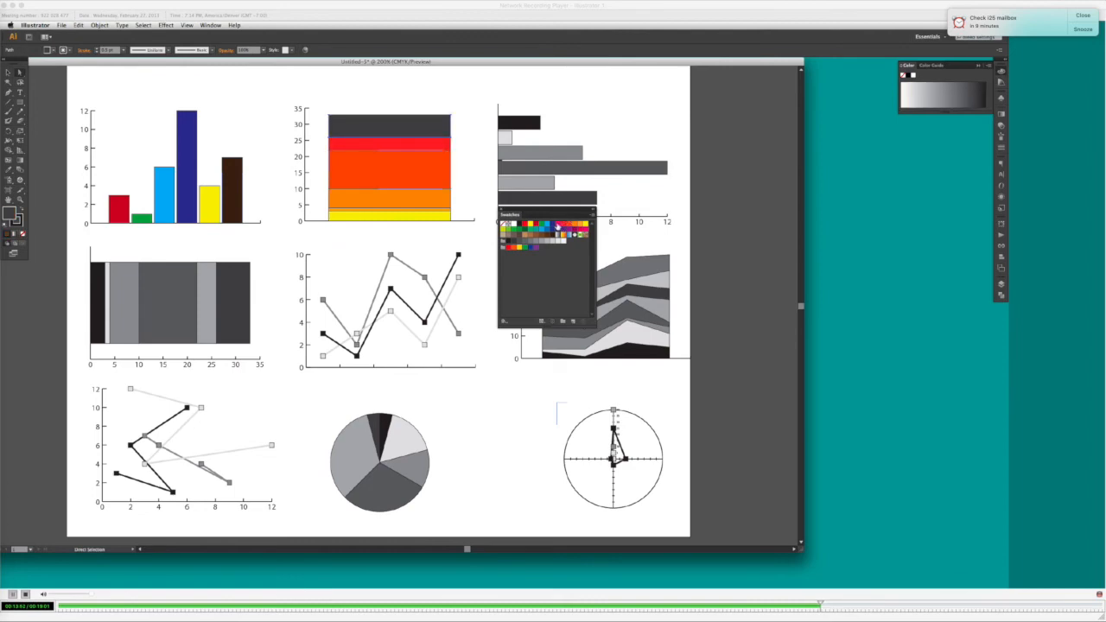
left_click_drag(558, 223, 436, 125)
left_click(535, 226)
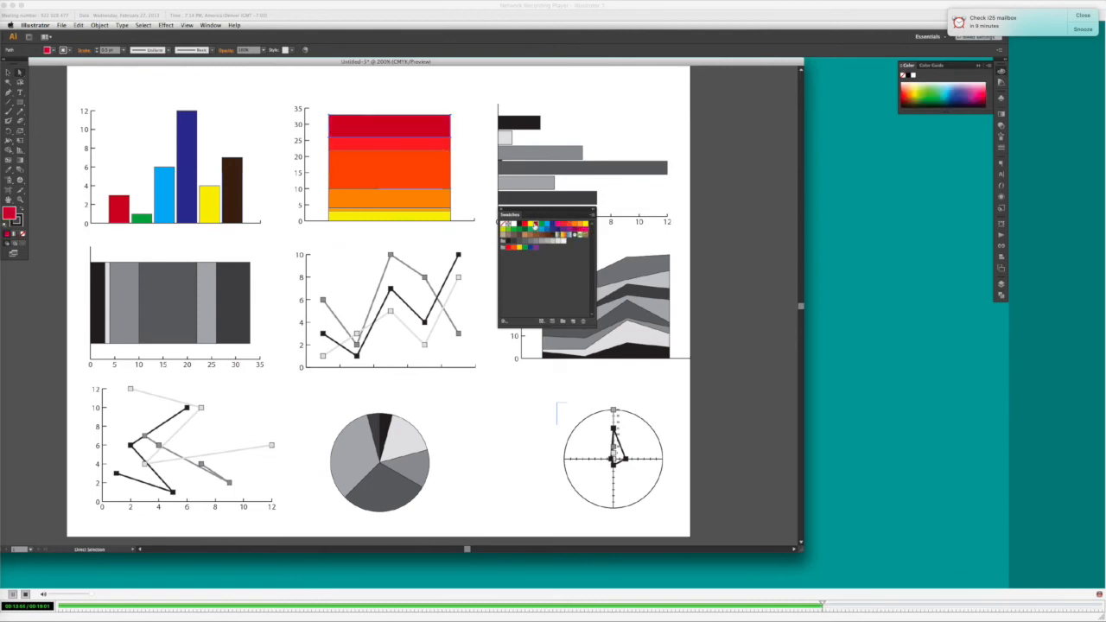
- Move the swatches beside the artboard and fill the horizontal bar graph's lowest bar red and the one above it green
left_click_drag(516, 209, 759, 213)
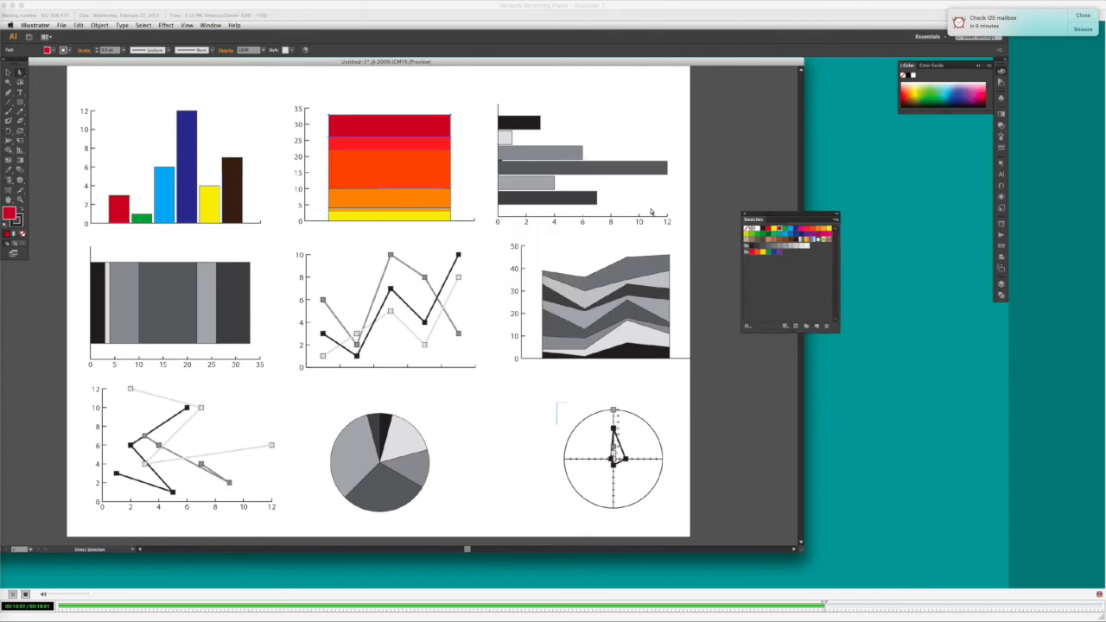
scroll(621, 204, "up", 2)
scroll(619, 204, "up", 4)
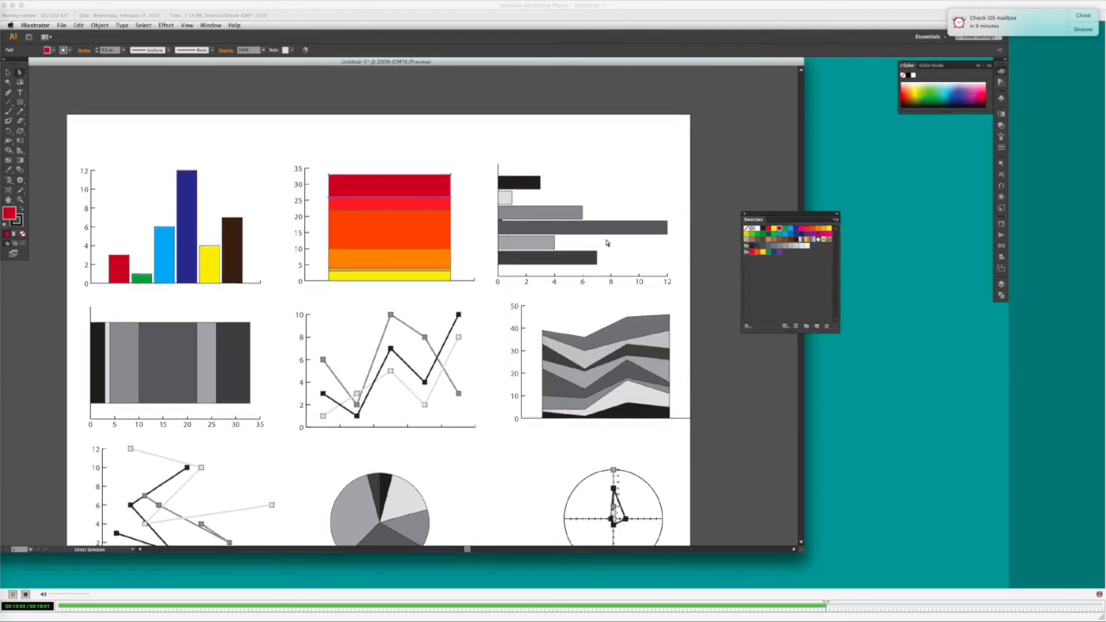
left_click(730, 242)
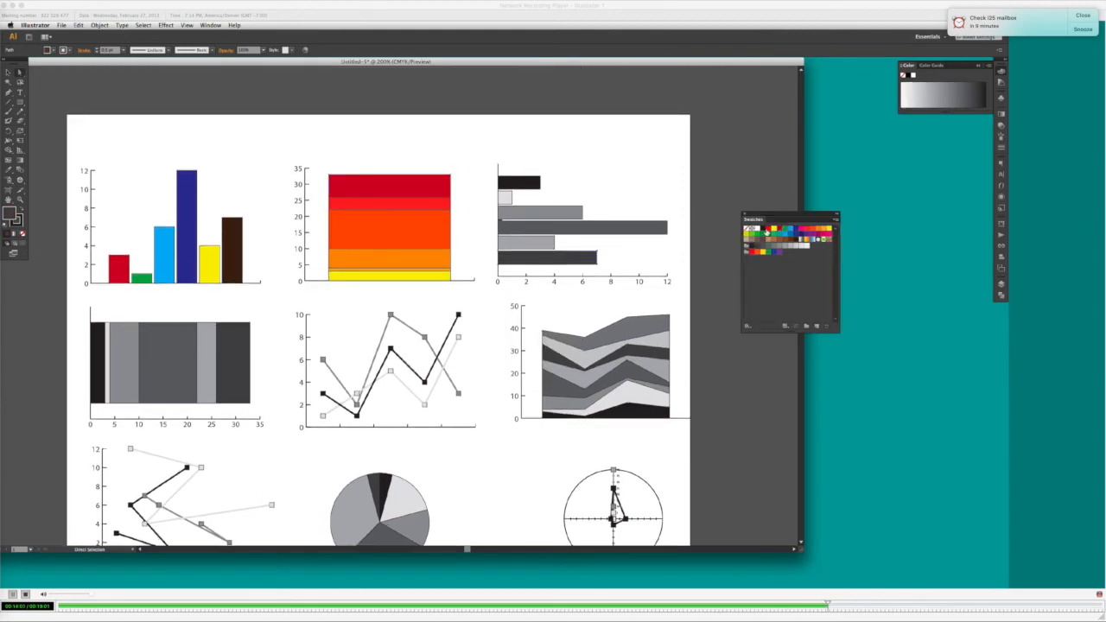
left_click(768, 230)
left_click(548, 245)
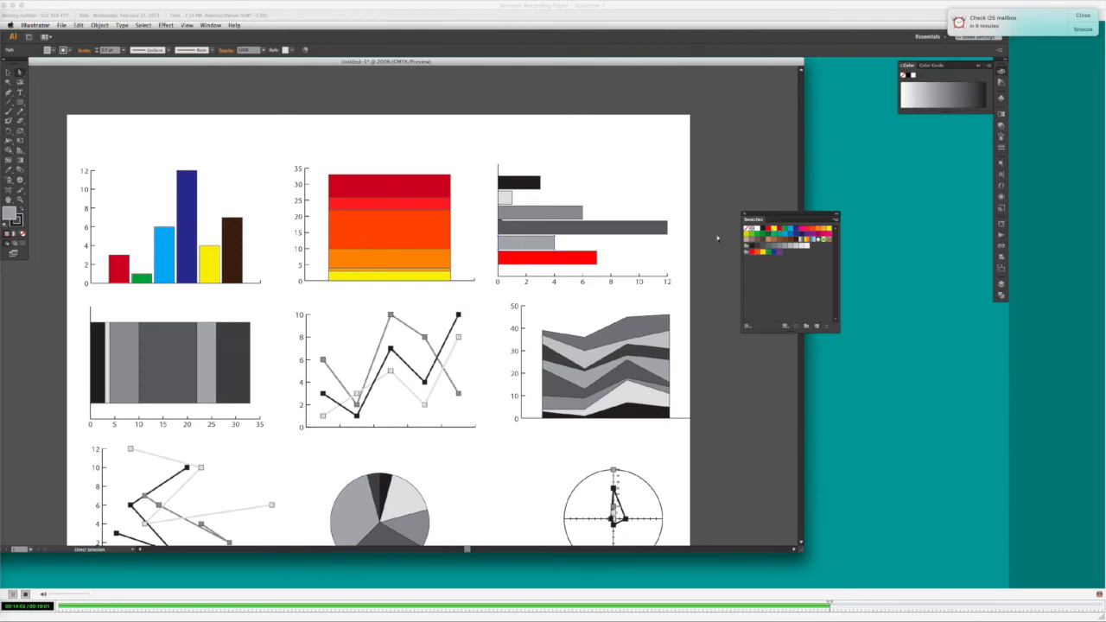
left_click(785, 230)
- Fill the horizontal bar graph's longest bar yellow and the bar directly above it dark blue
left_click(610, 228)
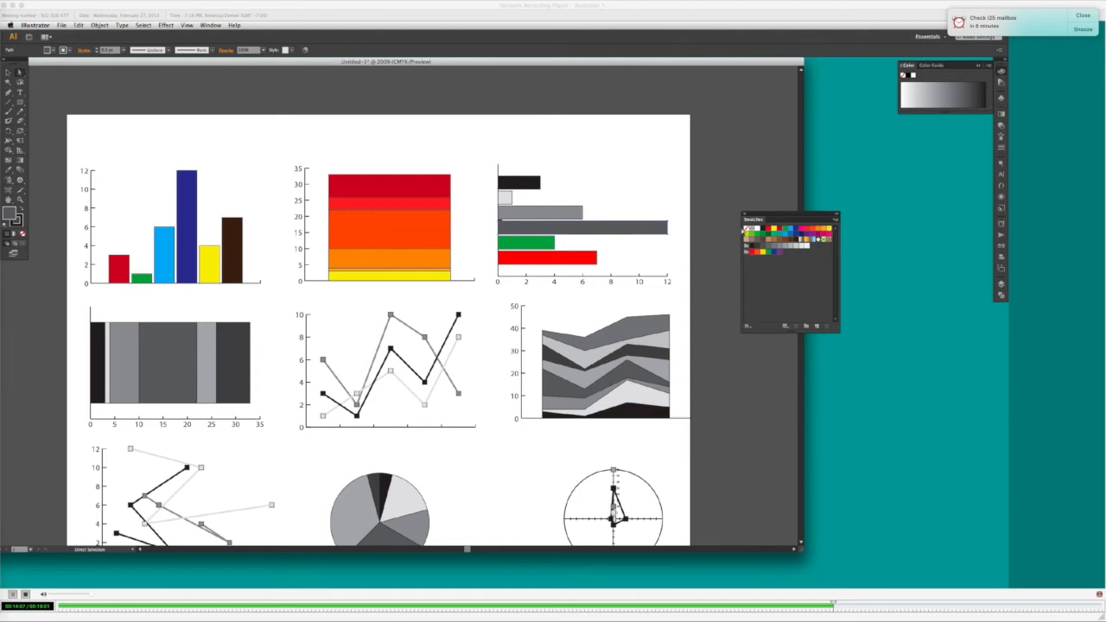
left_click(771, 230)
left_click(530, 212)
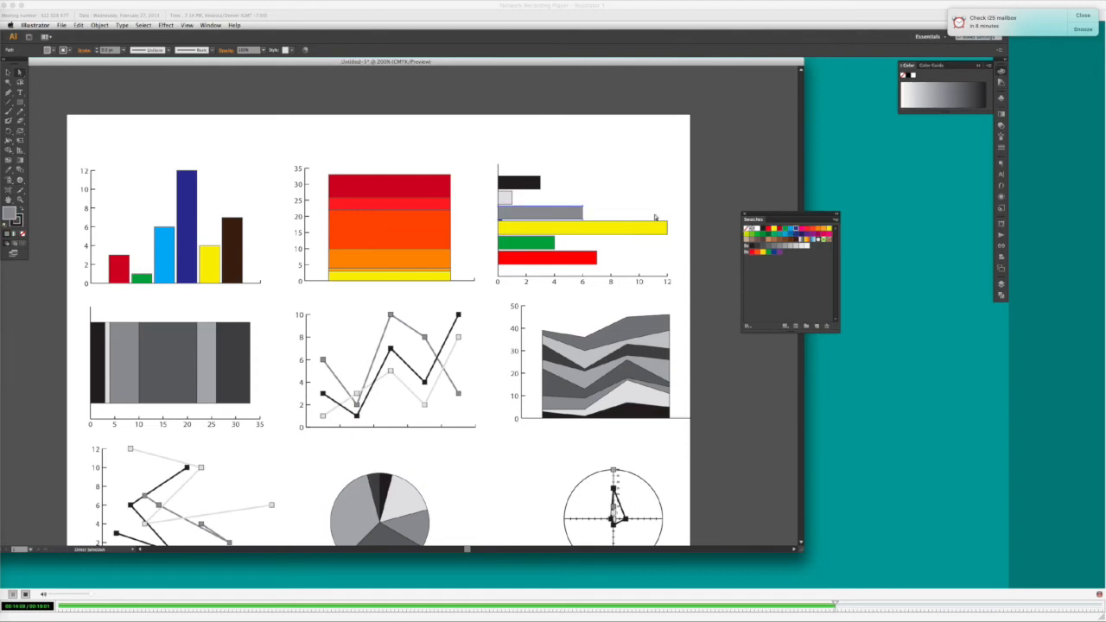
left_click(794, 230)
left_click(506, 200)
left_click(506, 199)
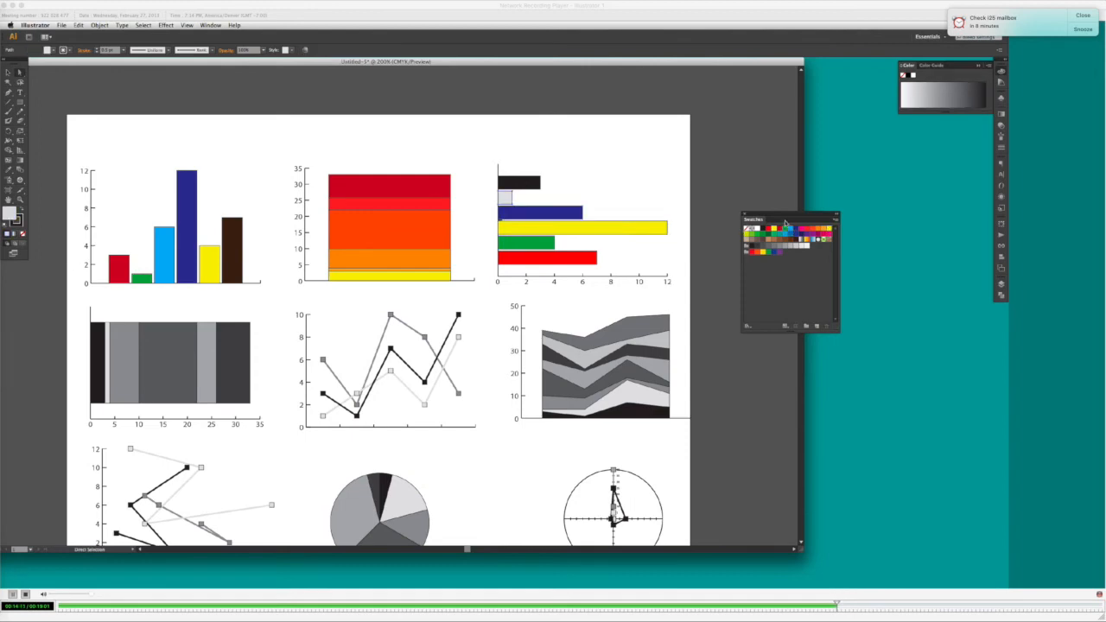
left_click(536, 186)
- Fill the stacked bar graph's first segment light blue, its thin second segment medium blue and its third dark blue
left_click(97, 363)
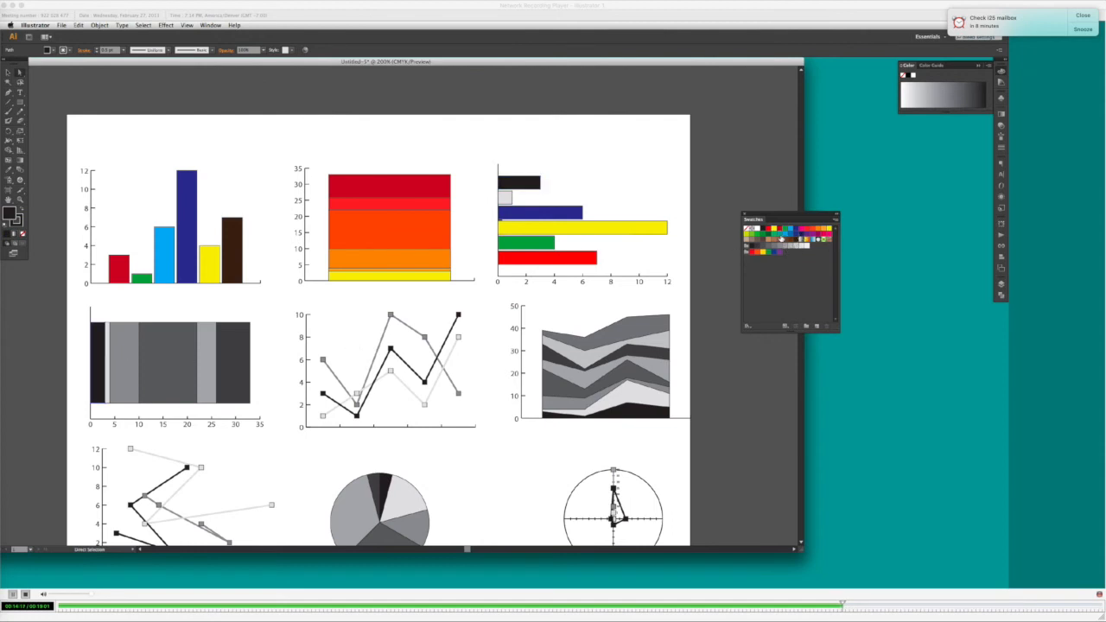
left_click(783, 238)
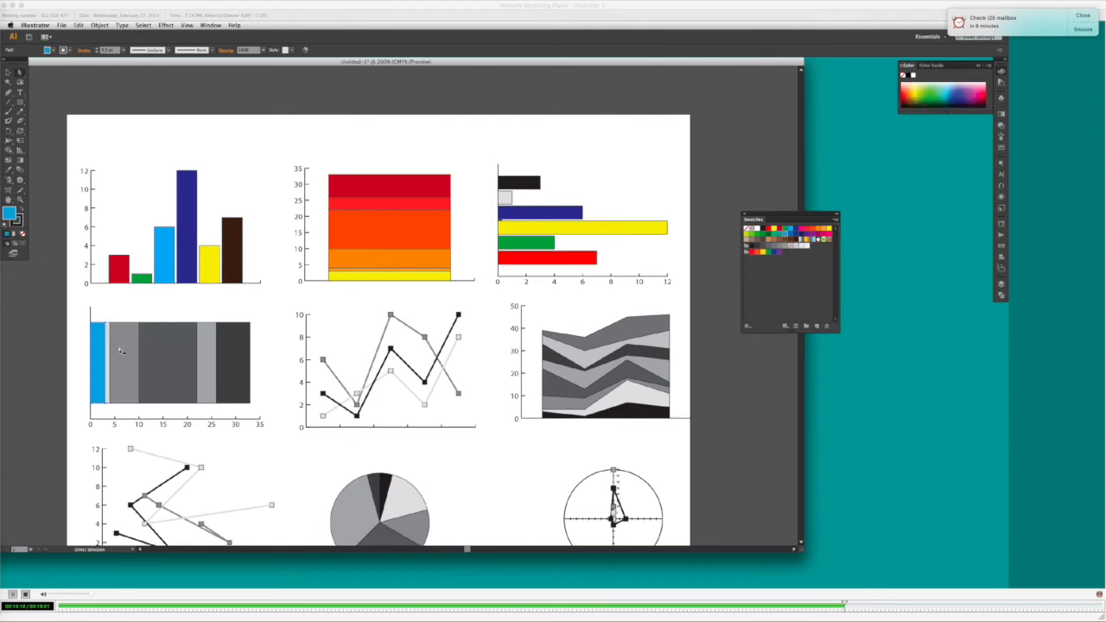
left_click(776, 241)
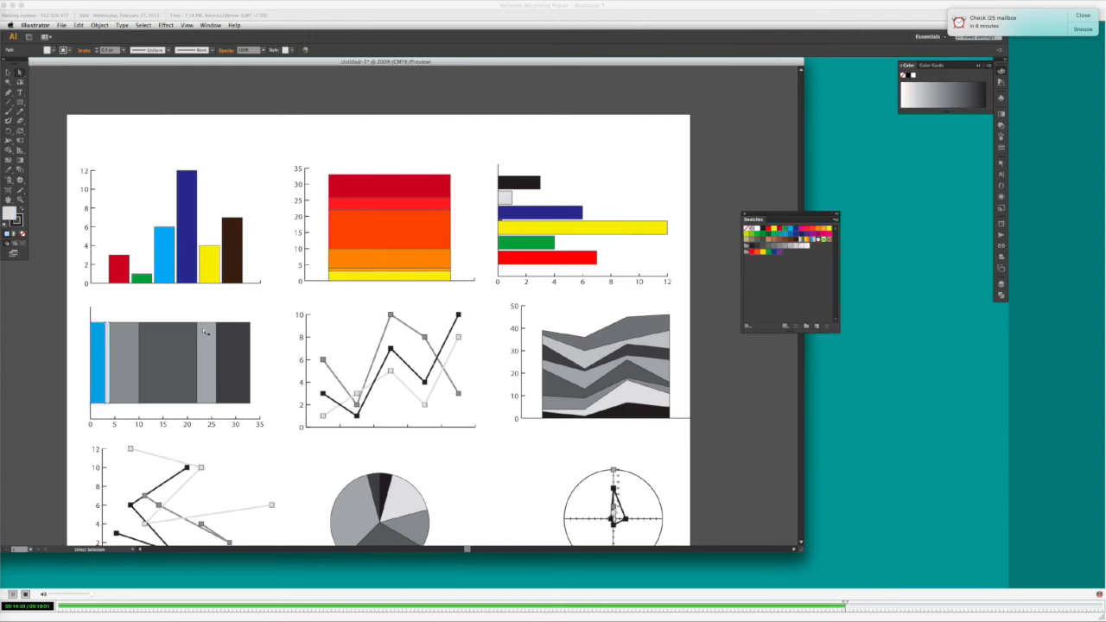
left_click(789, 233)
left_click(129, 349)
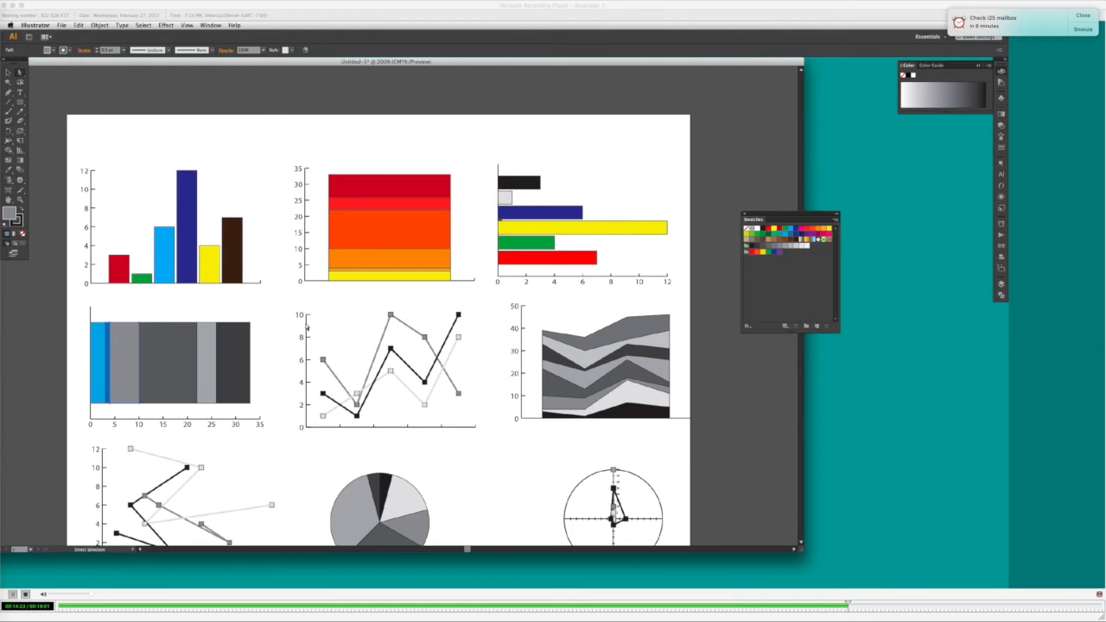
left_click(795, 233)
- Fill the stacked bar graph's fourth segment purple, its fifth magenta-purple and its last crimson, and deselect it
left_click(188, 361)
left_click(808, 235)
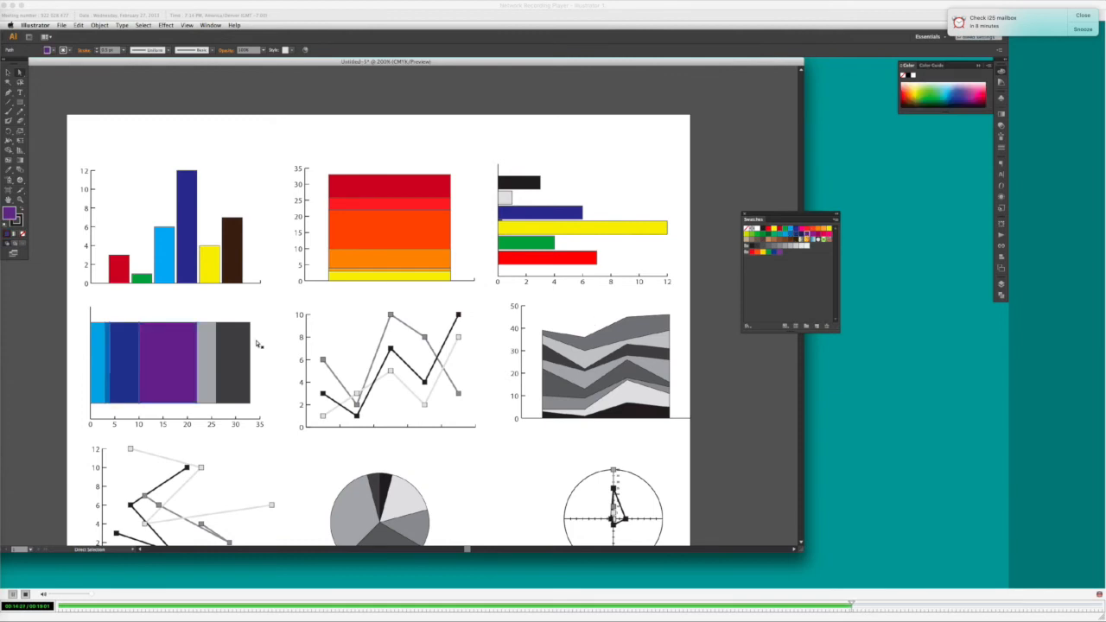
left_click(205, 348)
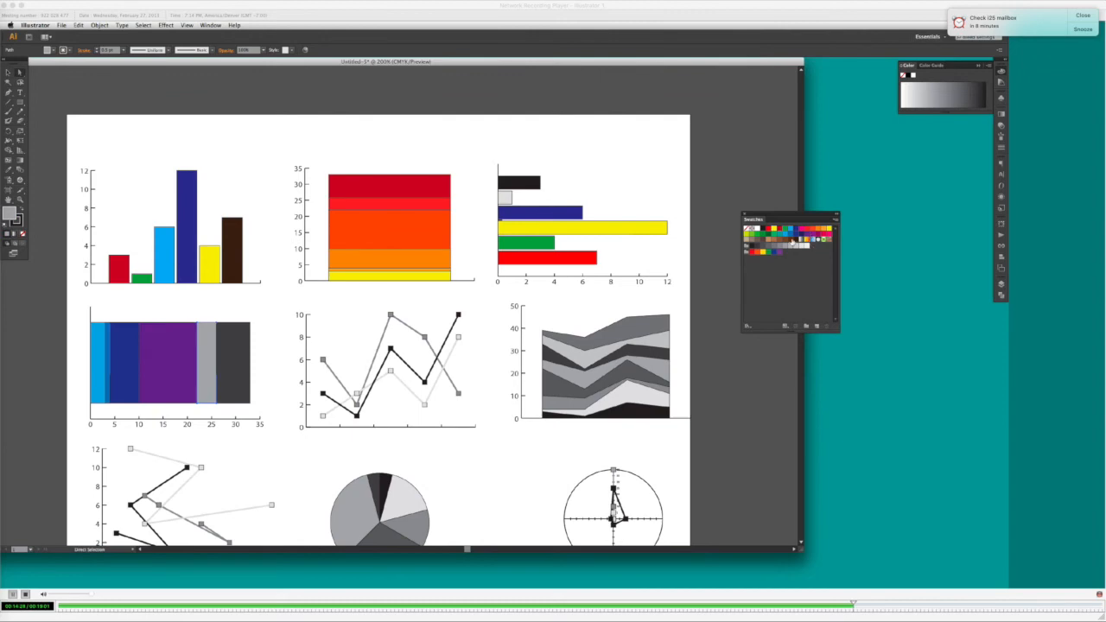
left_click(812, 235)
left_click(248, 344)
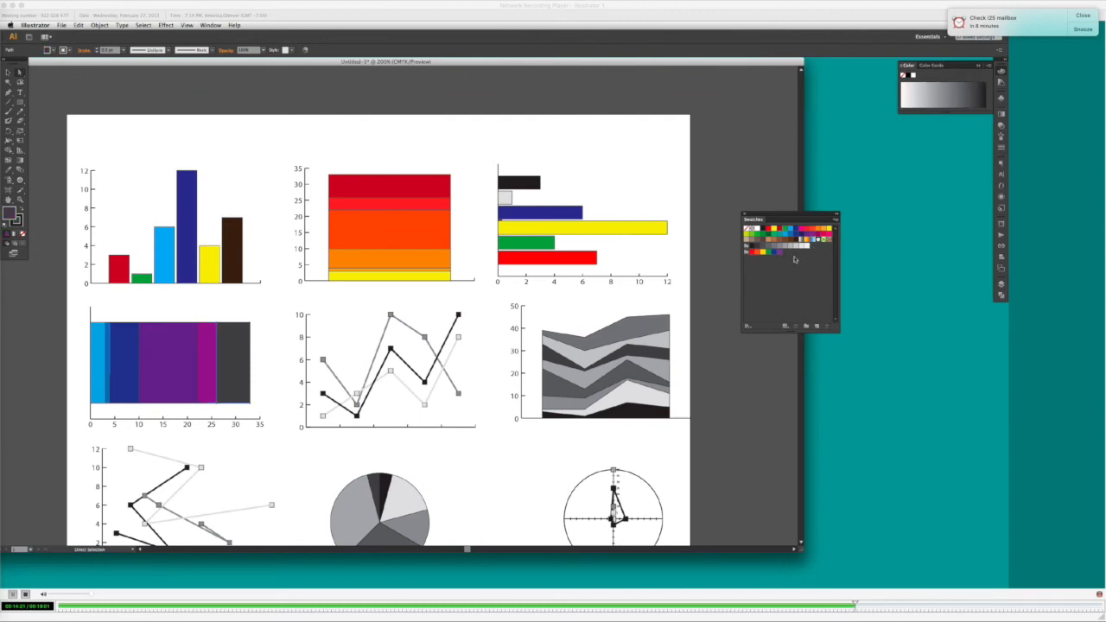
left_click(260, 345)
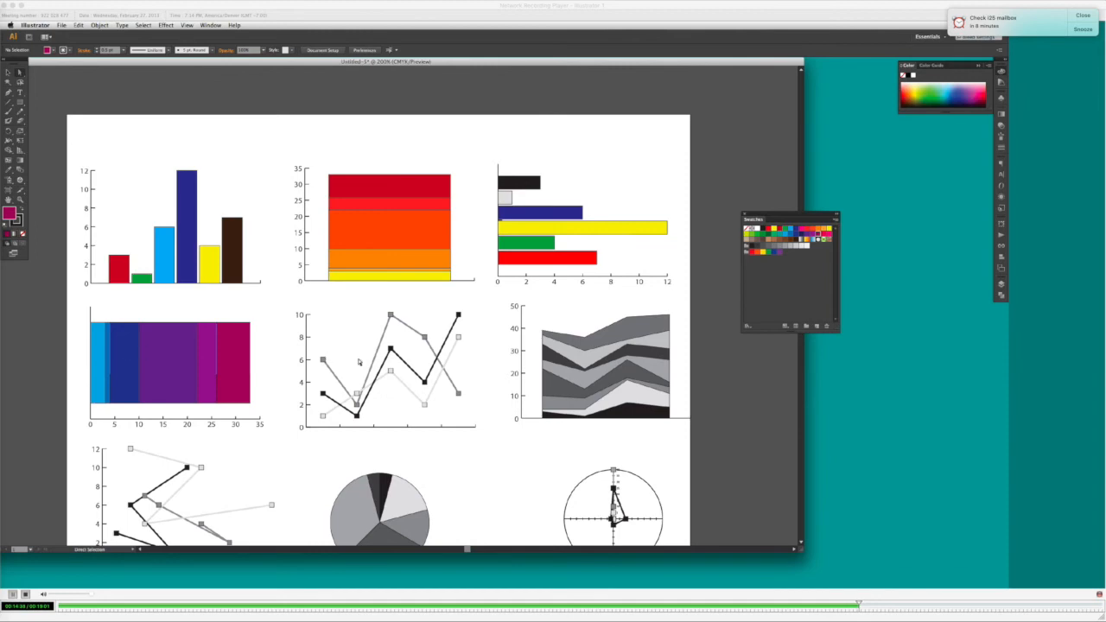
- Select the whole line graph with the Selection tool and ungroup it, accepting the loss of access to its graph data and style
left_click(340, 379)
key("a")
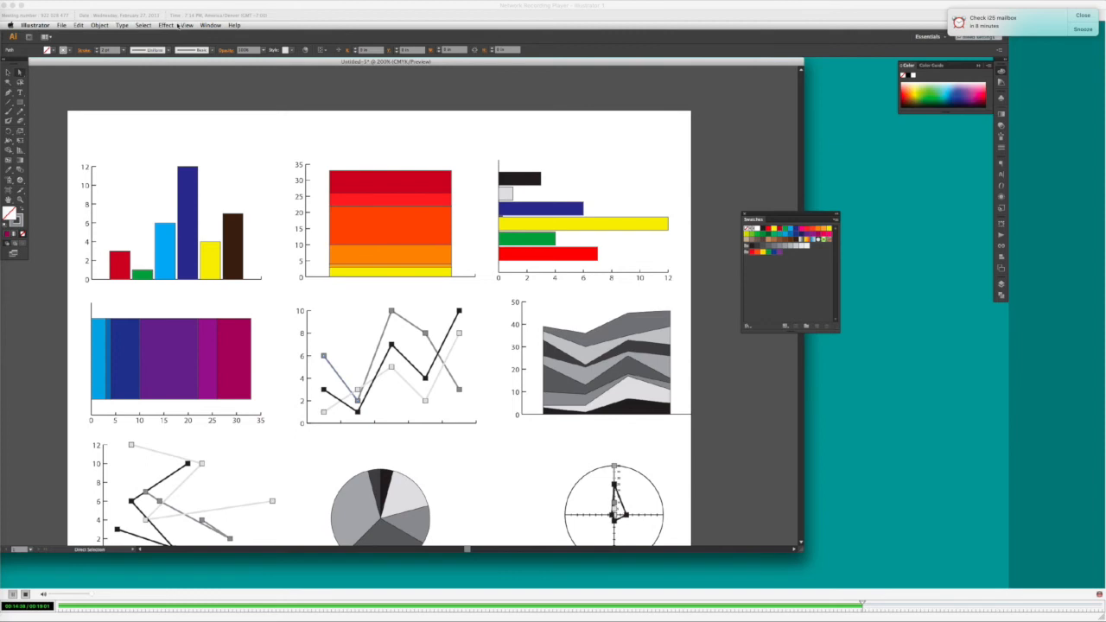
left_click(7, 72)
left_click(143, 116)
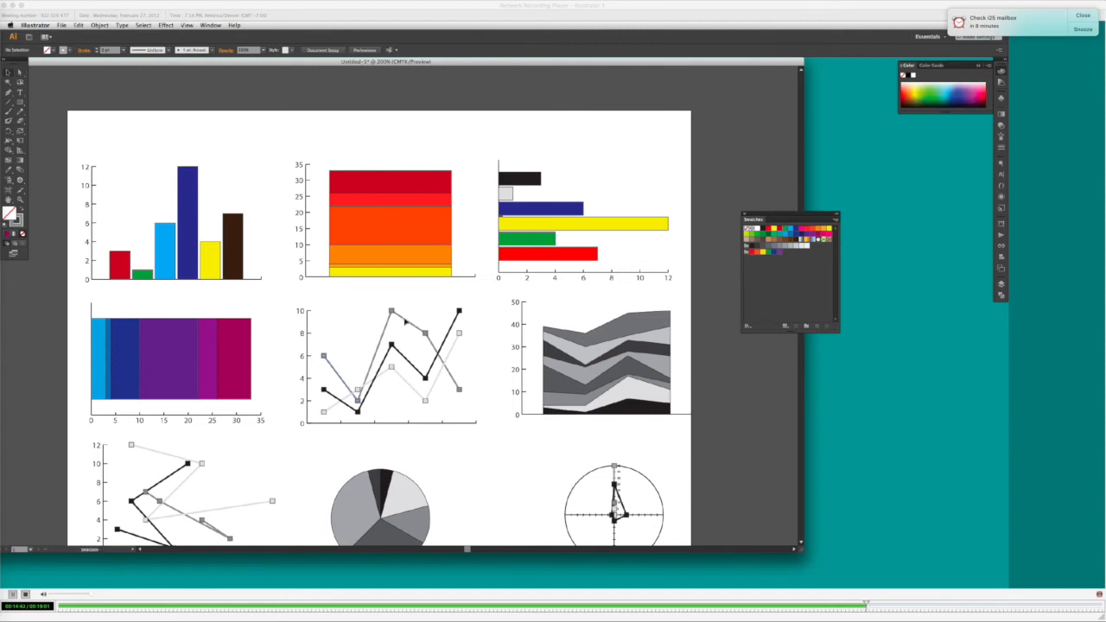
left_click(405, 322)
scroll(404, 321, "down", 2)
key("super+shift+g")
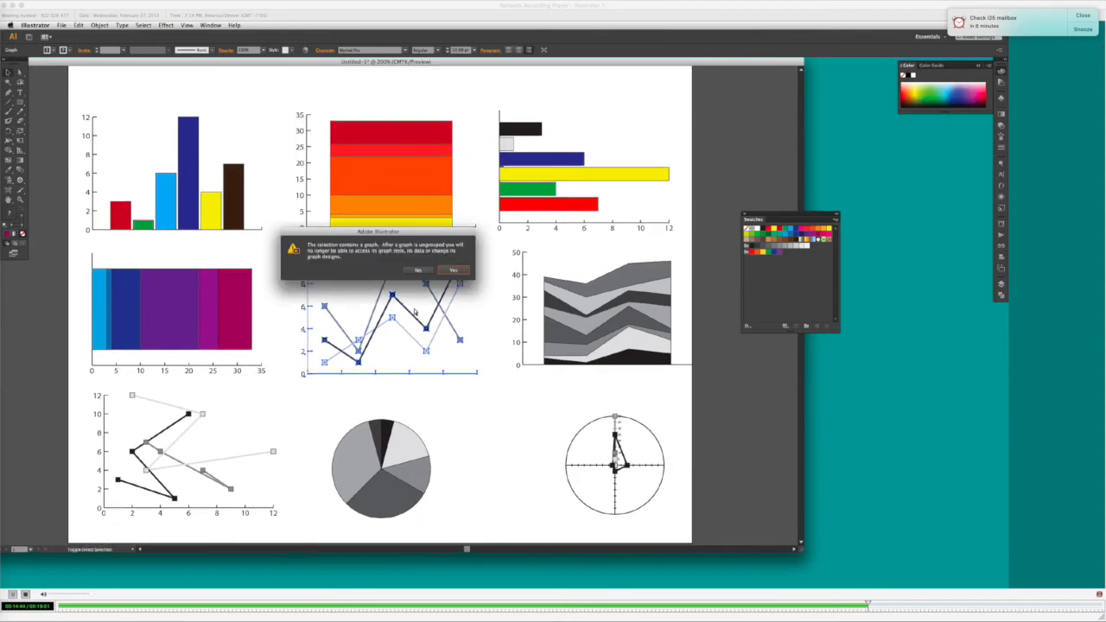
left_click(452, 270)
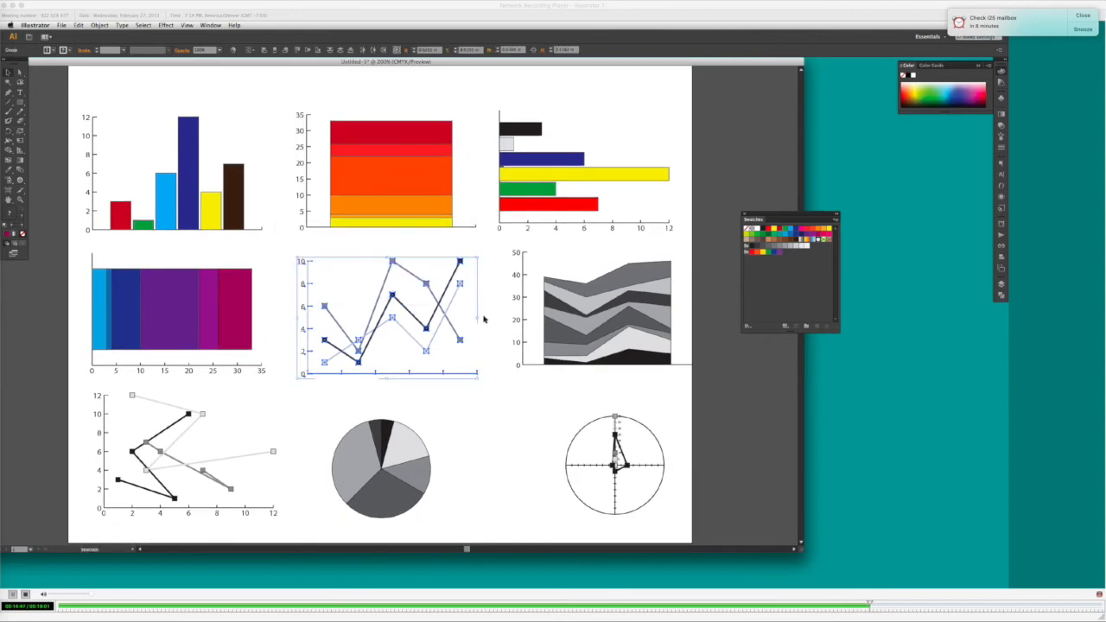
- Select only the group of data lines within the line graph and ungroup it into separate lines
left_click(484, 320)
left_click(449, 324)
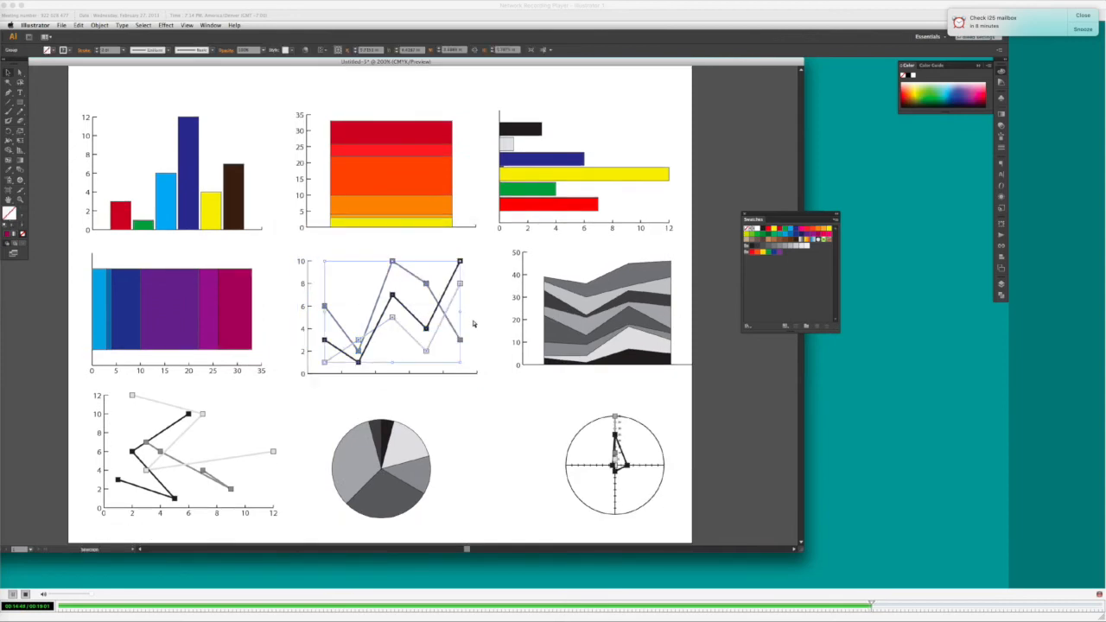
key("super+shift+g")
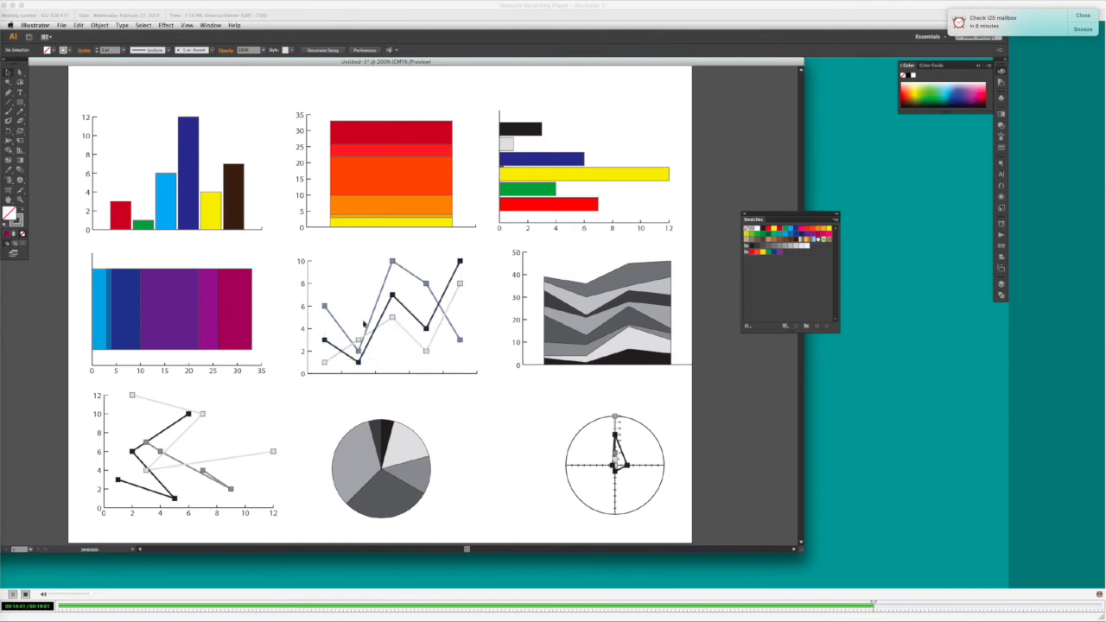
- Give the line graph's medium-gray line a purple stroke, its black line a dark blue stroke and its light gray line a green stroke
left_click(340, 330)
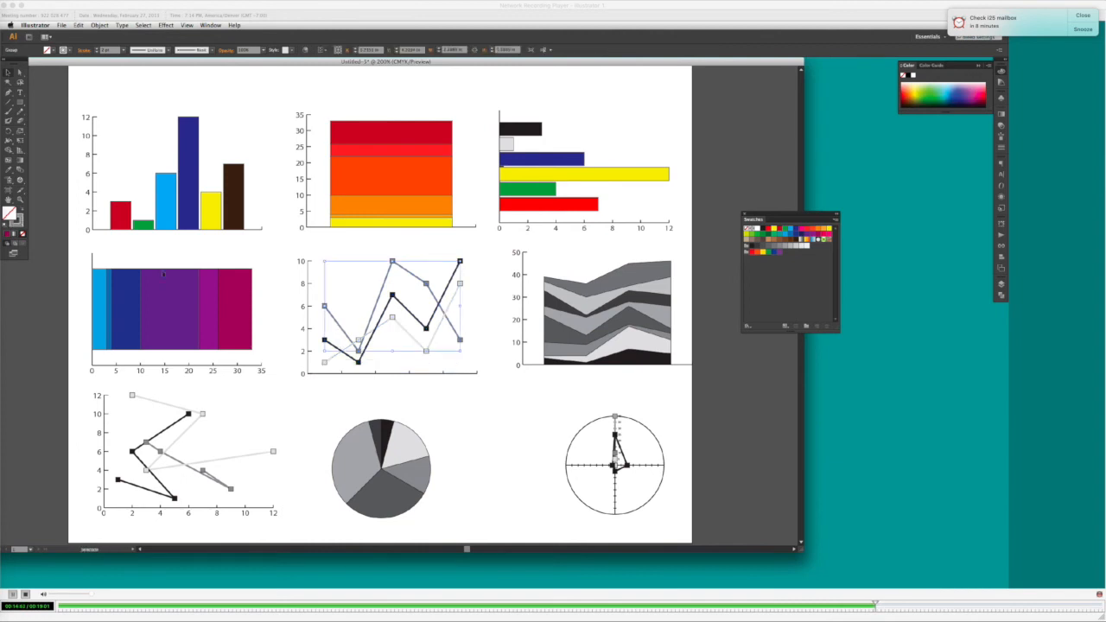
left_click(19, 222)
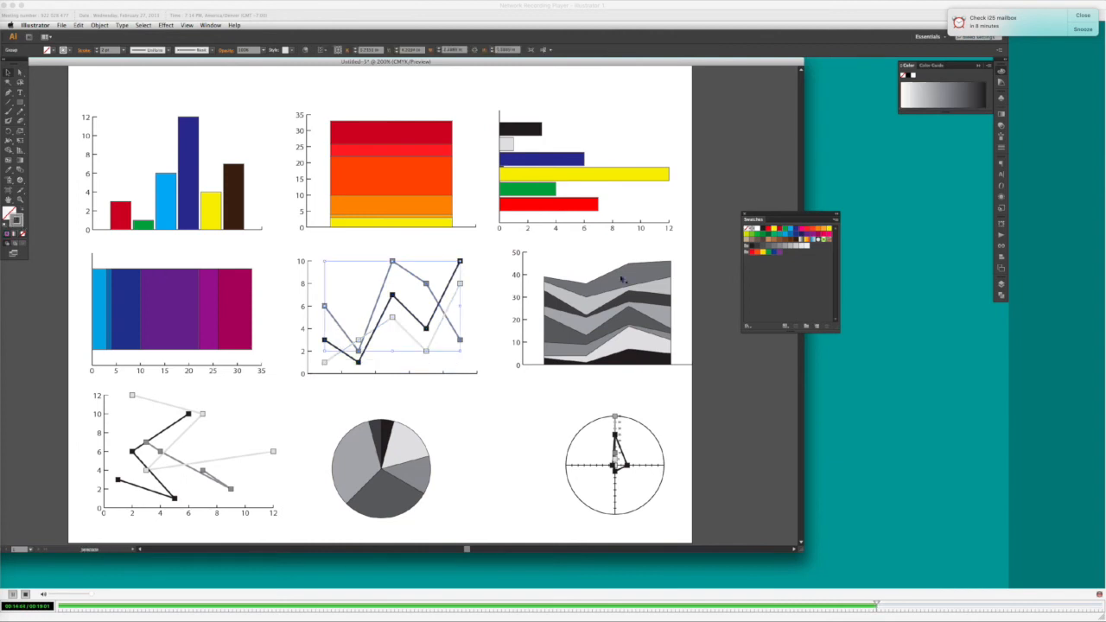
left_click(779, 252)
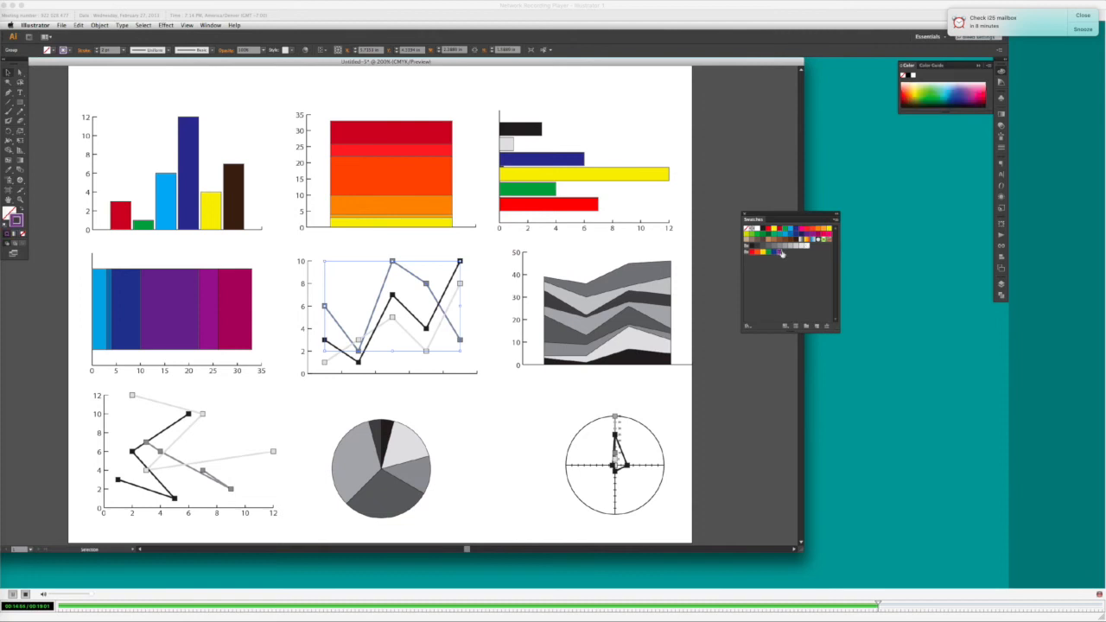
left_click(413, 315)
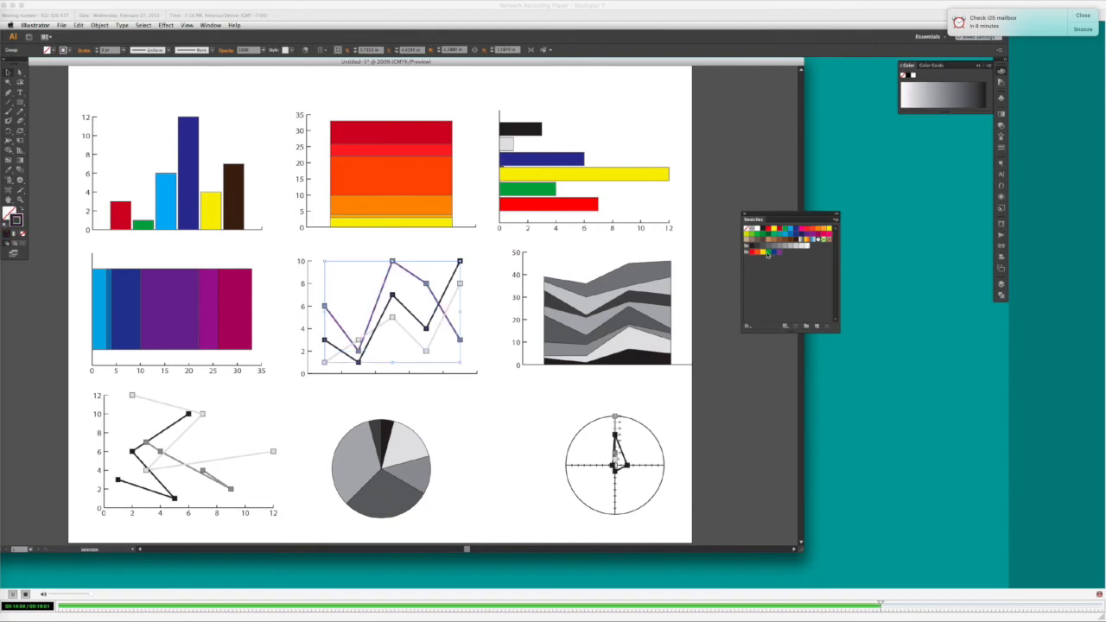
left_click(772, 253)
left_click(438, 330)
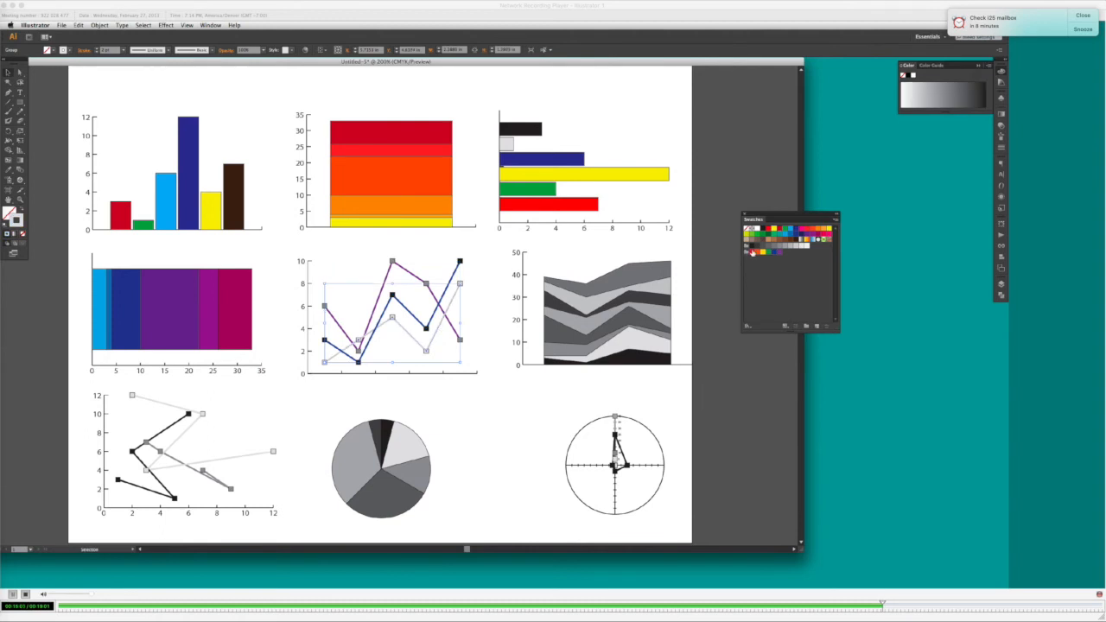
left_click(482, 318)
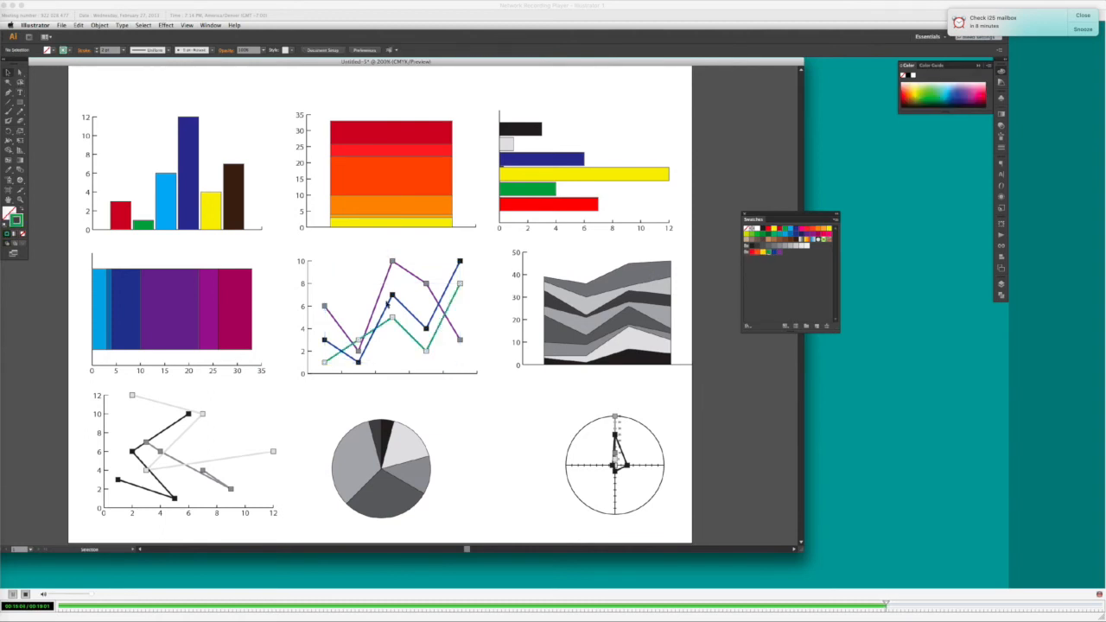
left_click_drag(289, 256, 506, 399)
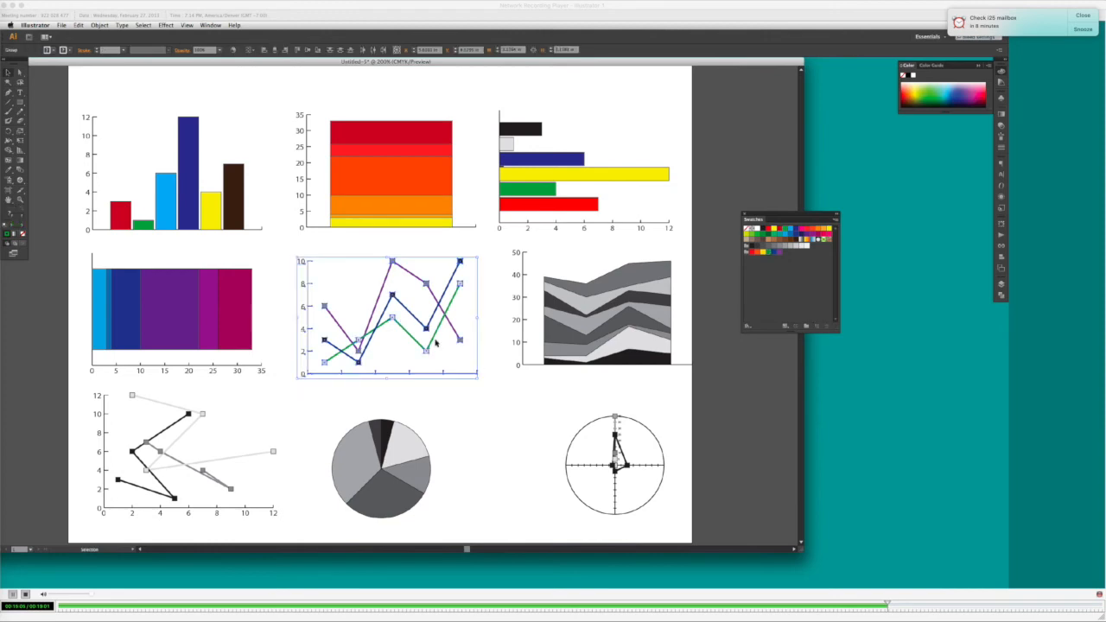
left_click(131, 25)
mouse_move(99, 25)
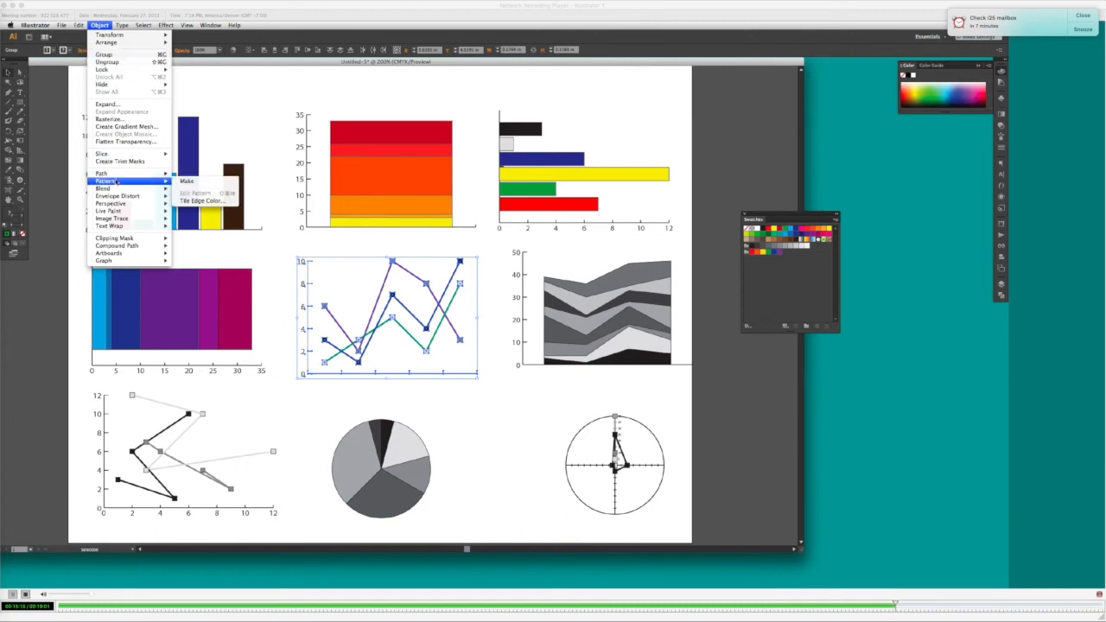
left_click(99, 25)
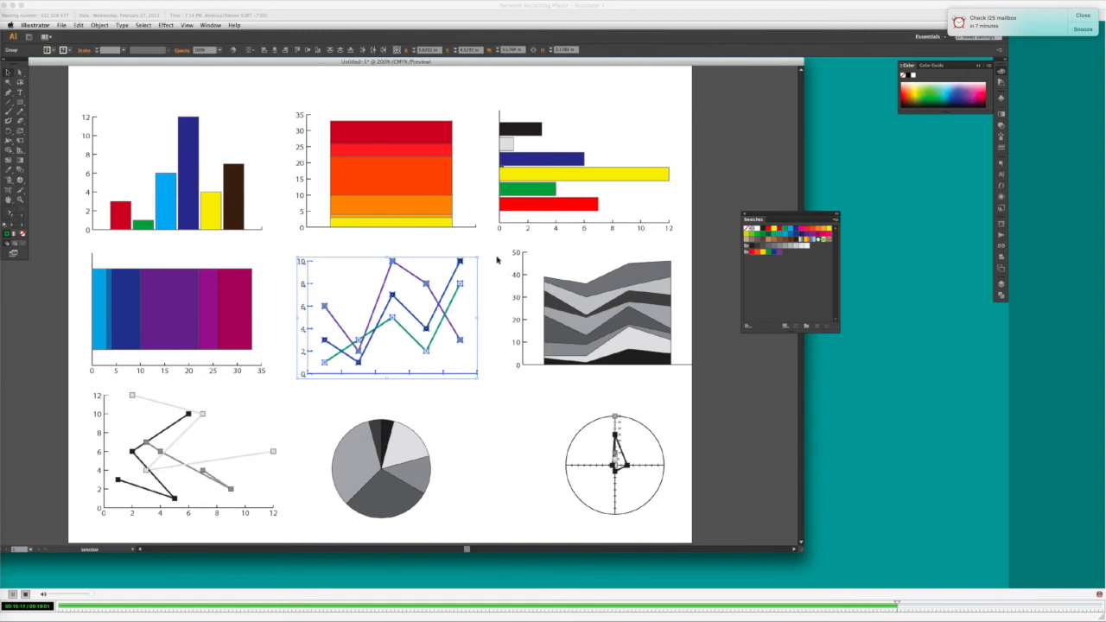
left_click(82, 83)
- Select the line graph's medium-gray marker plus all objects of the same fill color, fill them with CMYK Magenta, and deselect
left_click(21, 73)
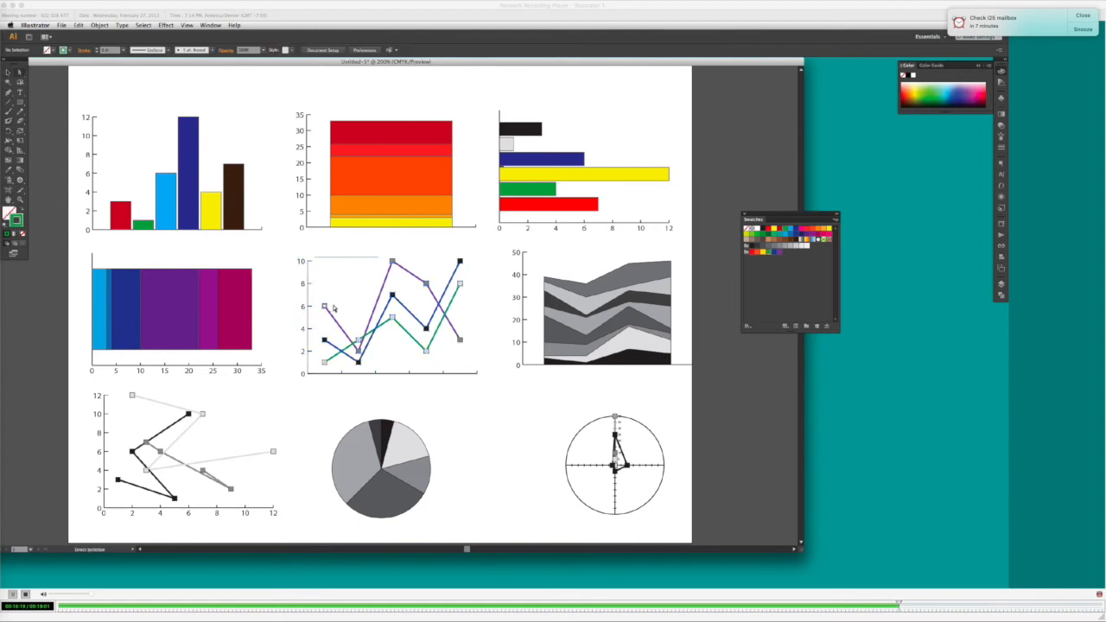
left_click(329, 309)
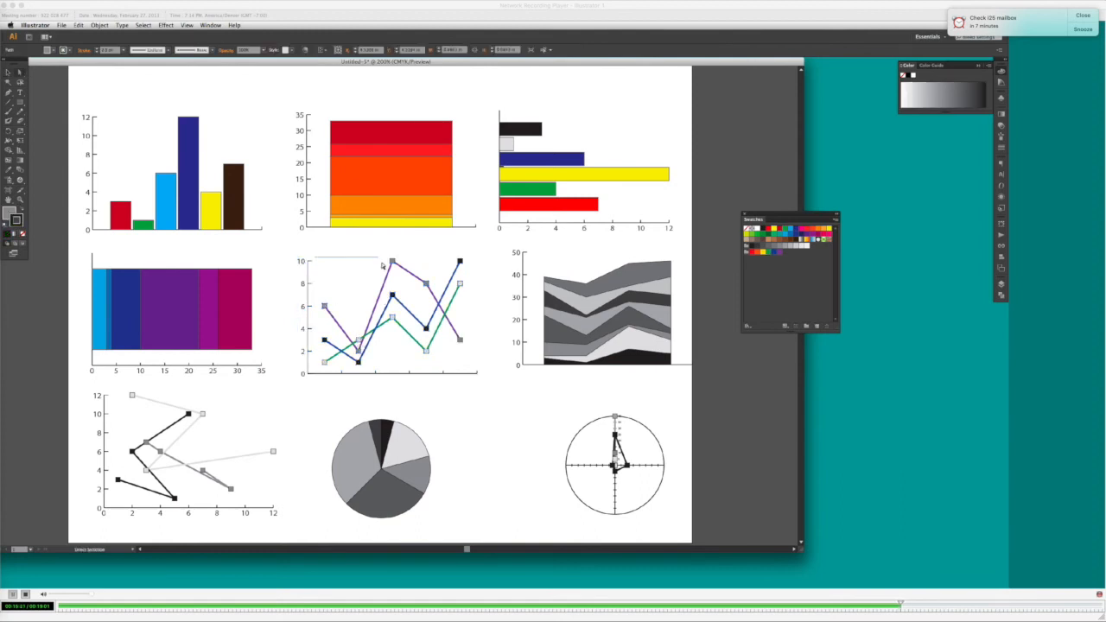
left_click(143, 25)
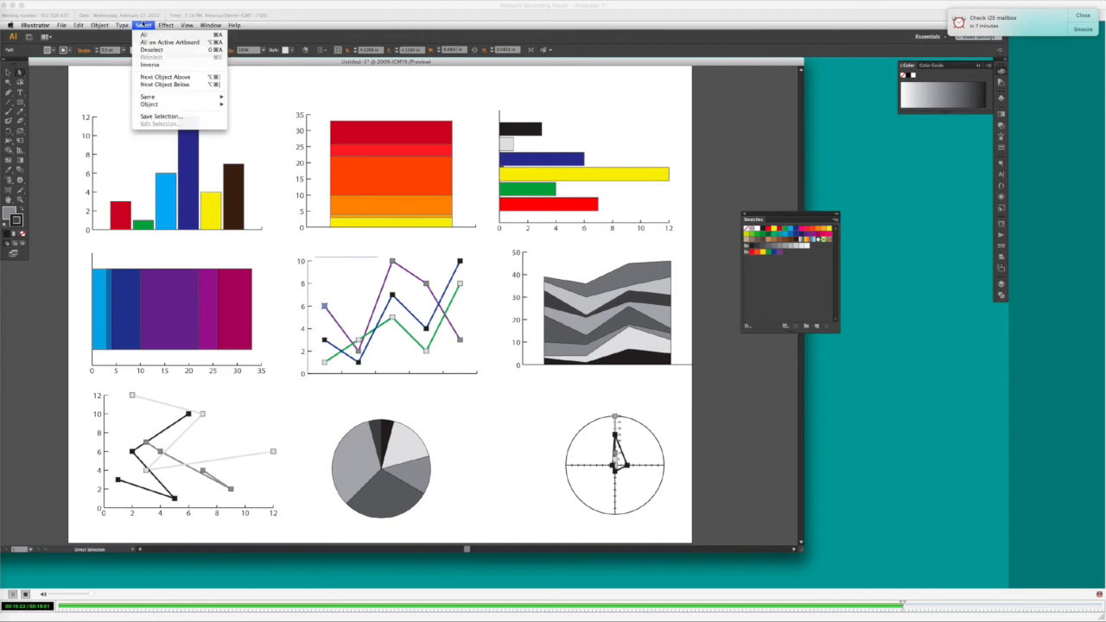
mouse_move(151, 97)
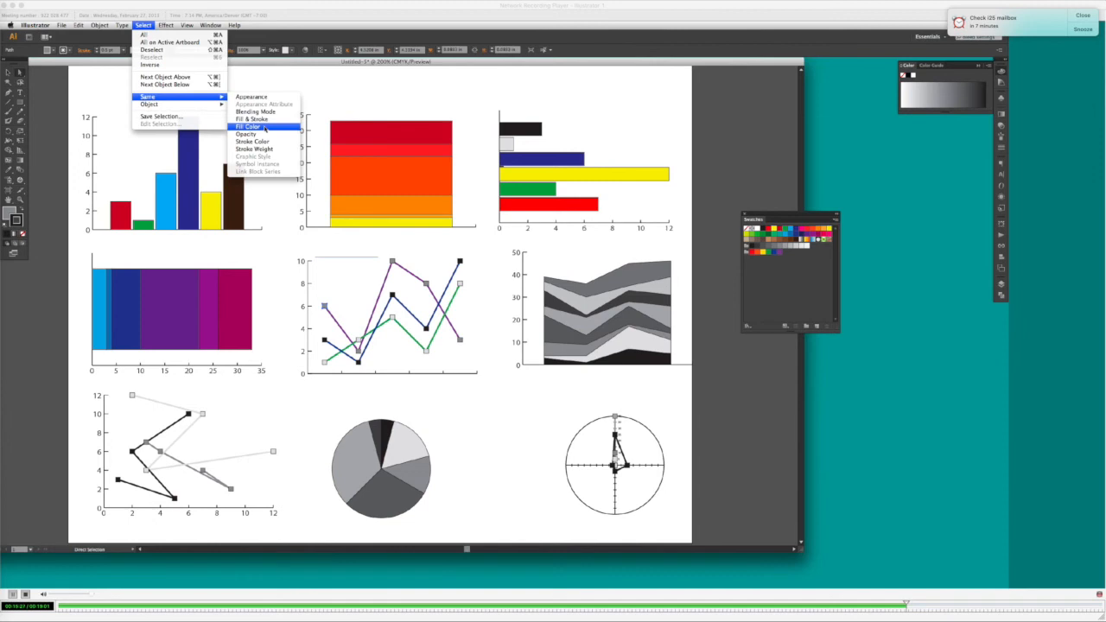
left_click(265, 127)
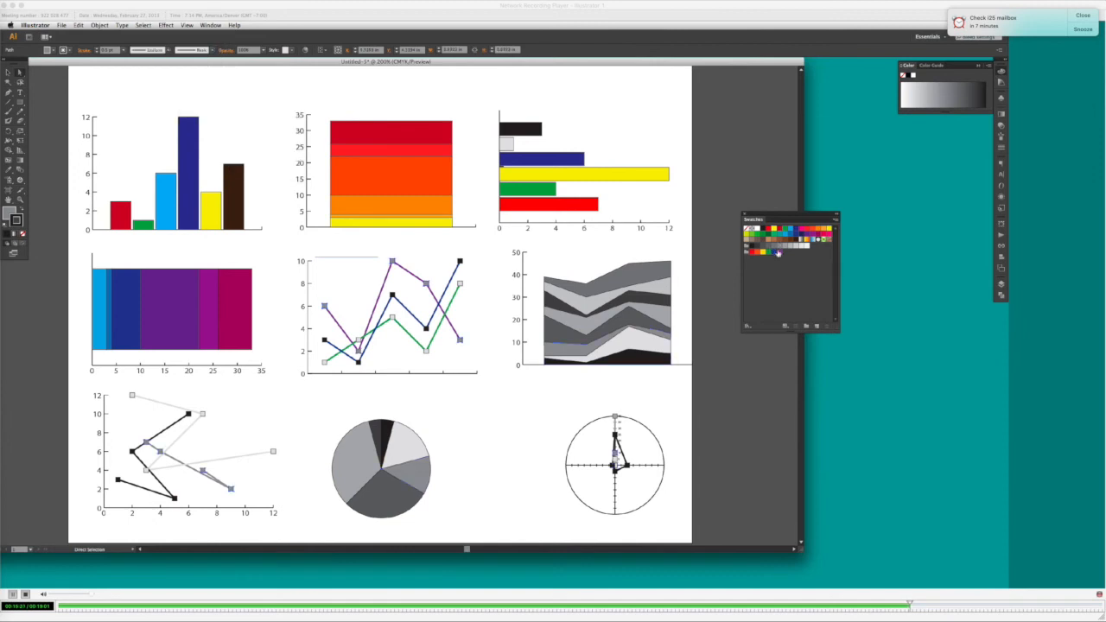
left_click(803, 235)
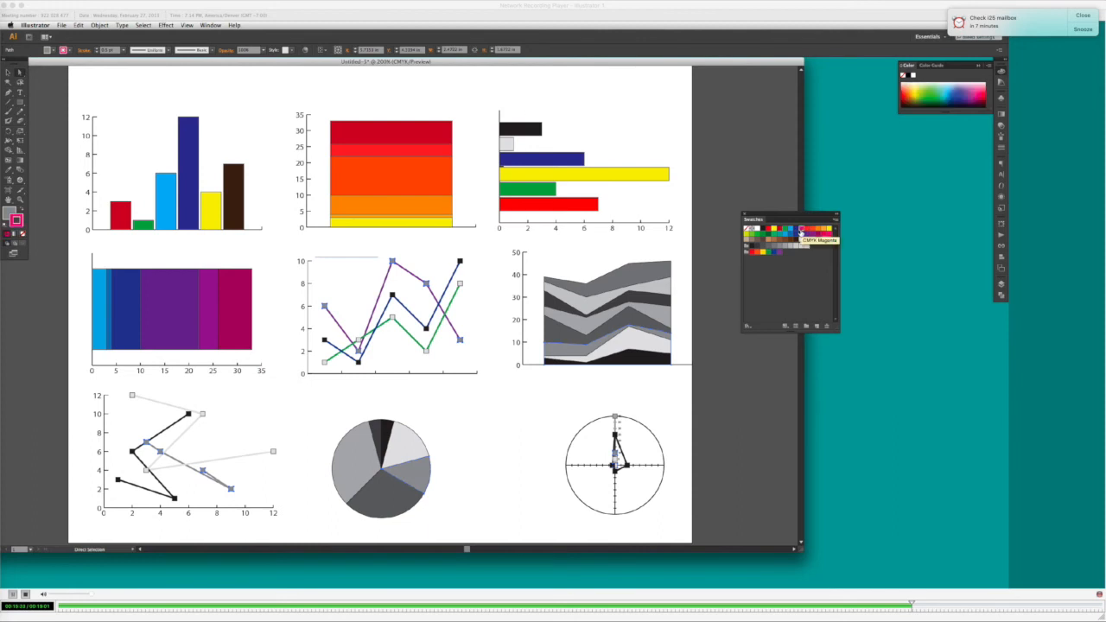
left_click(11, 214)
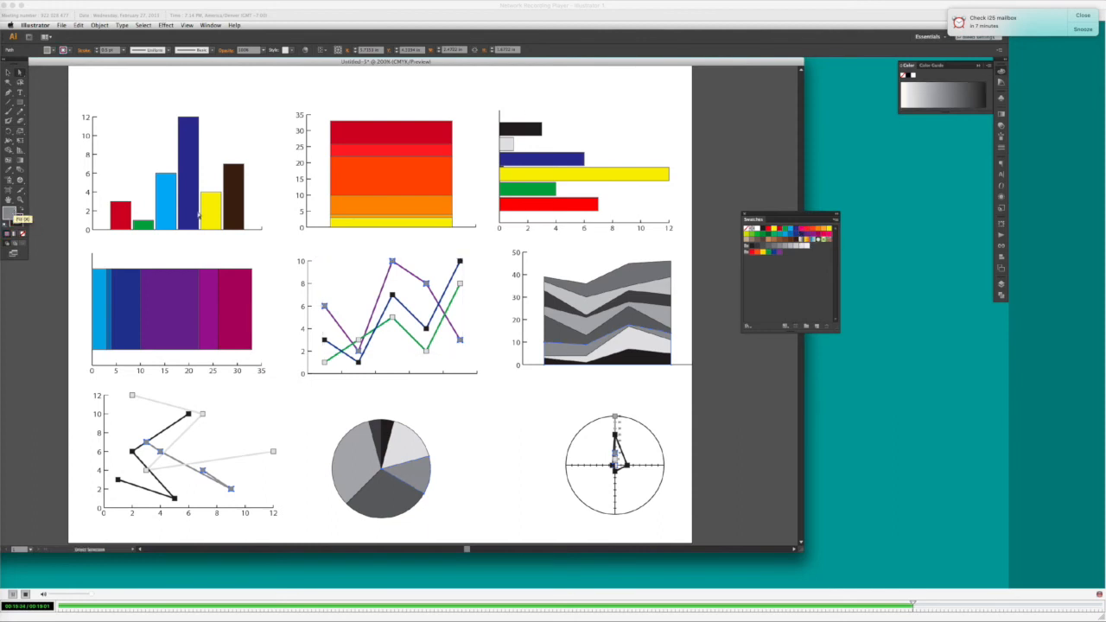
left_click(800, 230)
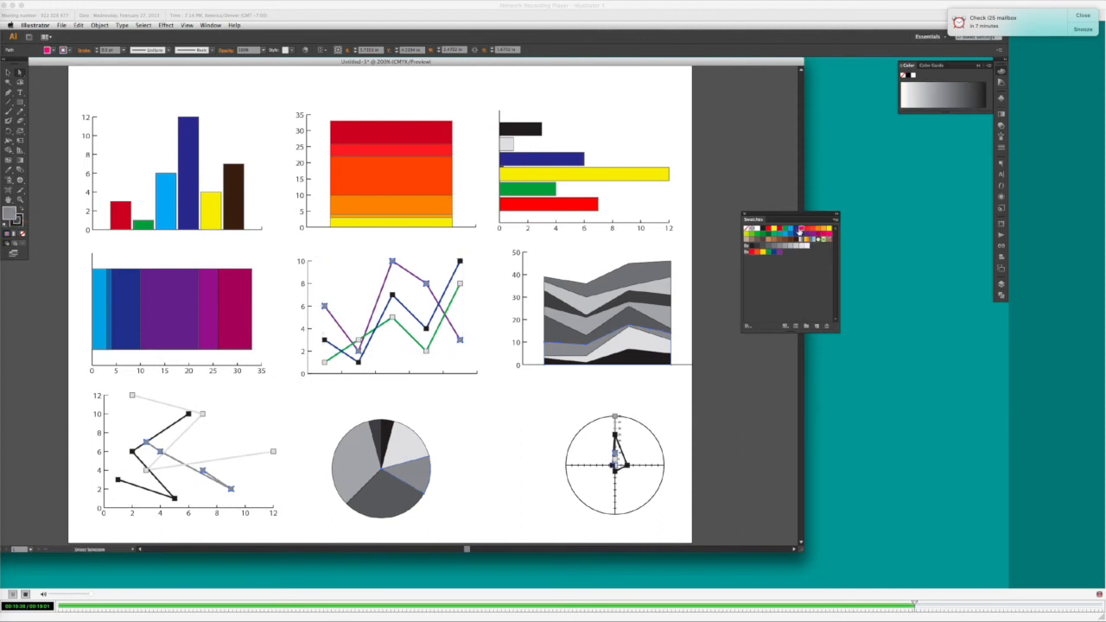
left_click(496, 323)
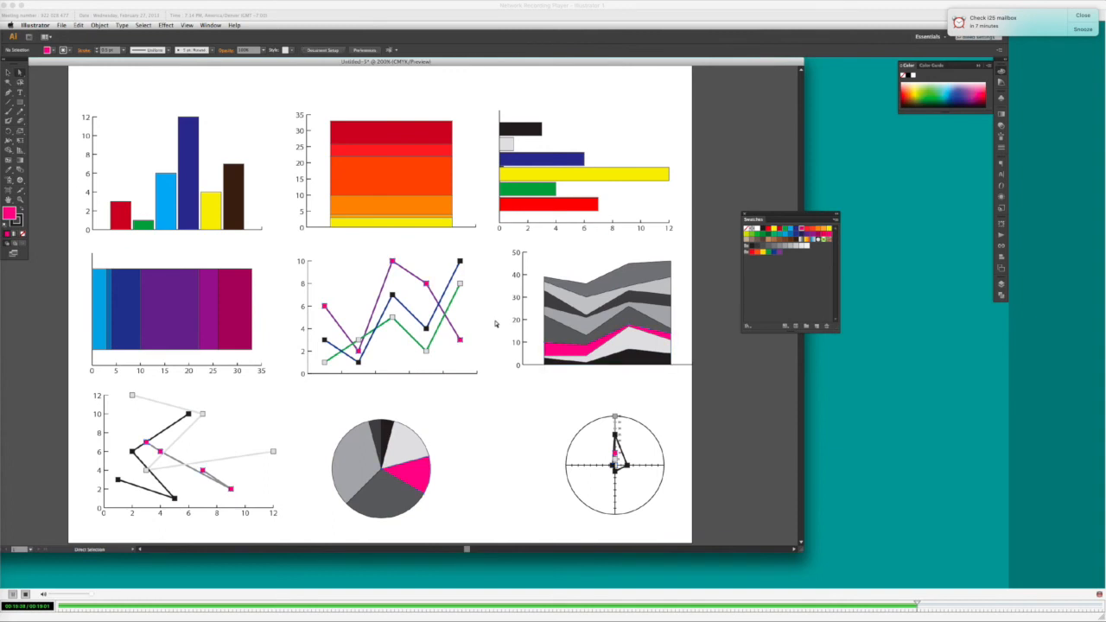
- Select all the black markers on the line graph's dark blue line, fill them yellow, and deselect them
left_click(463, 275)
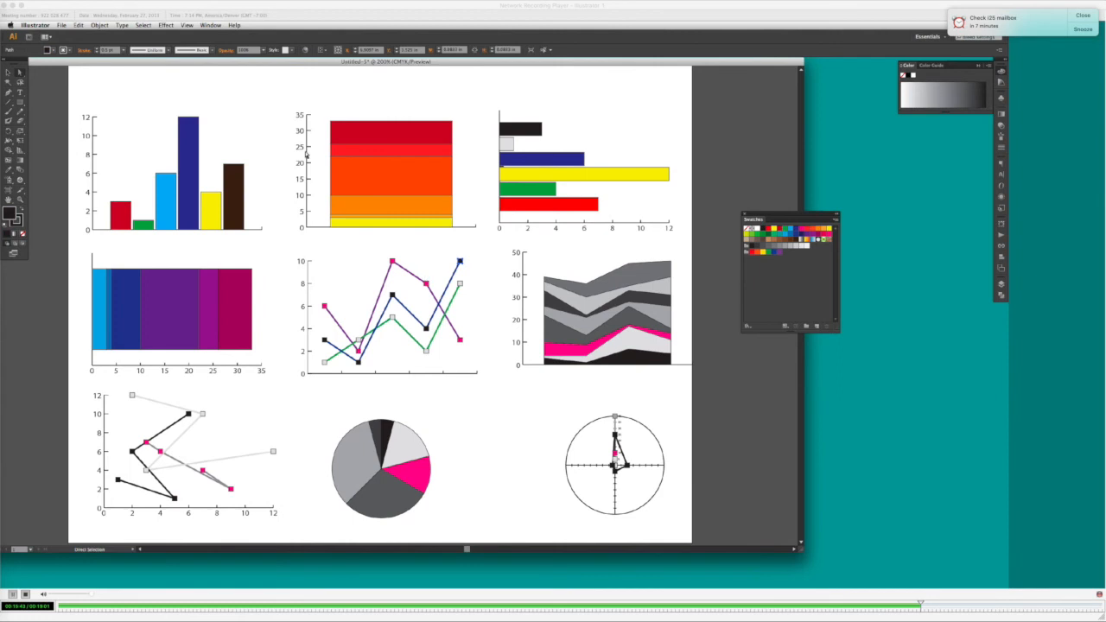
left_click(163, 24)
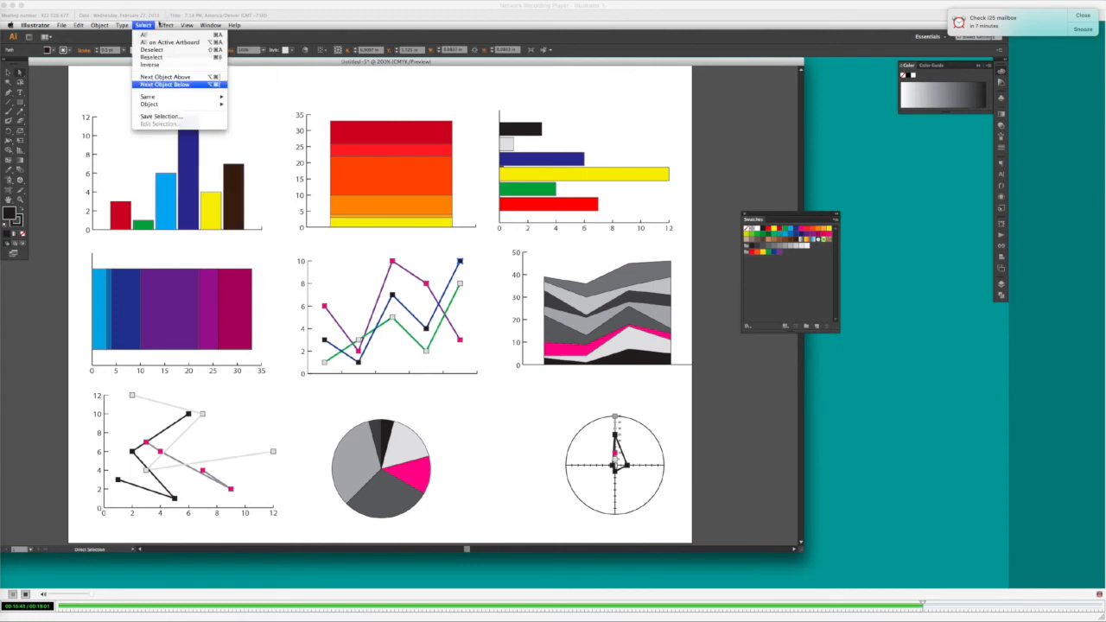
left_click(482, 263)
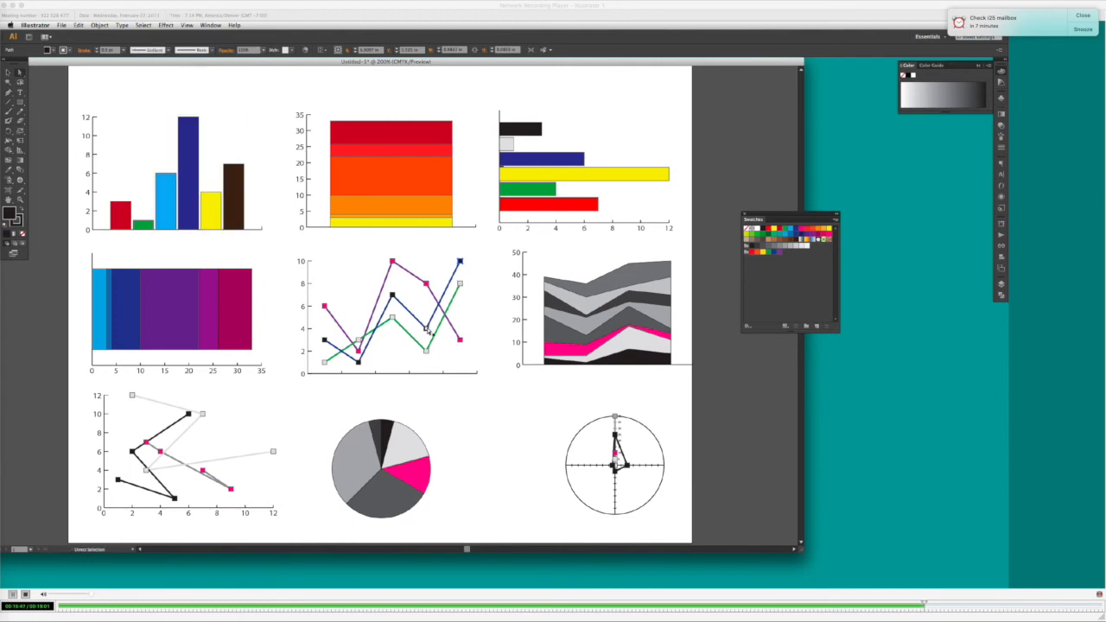
left_click(426, 331)
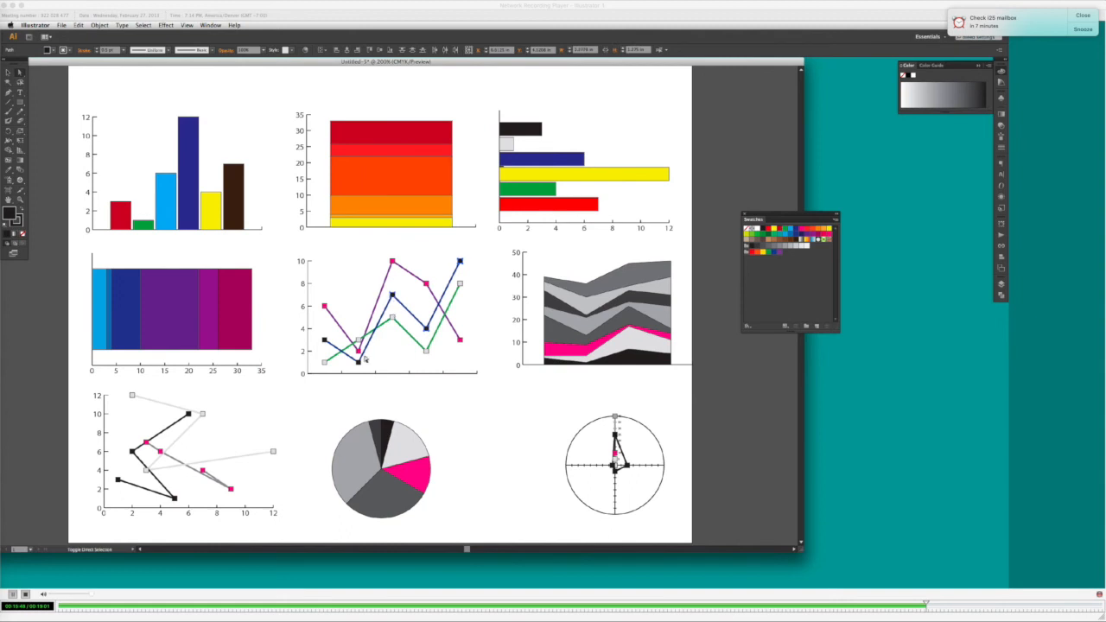
left_click(328, 354)
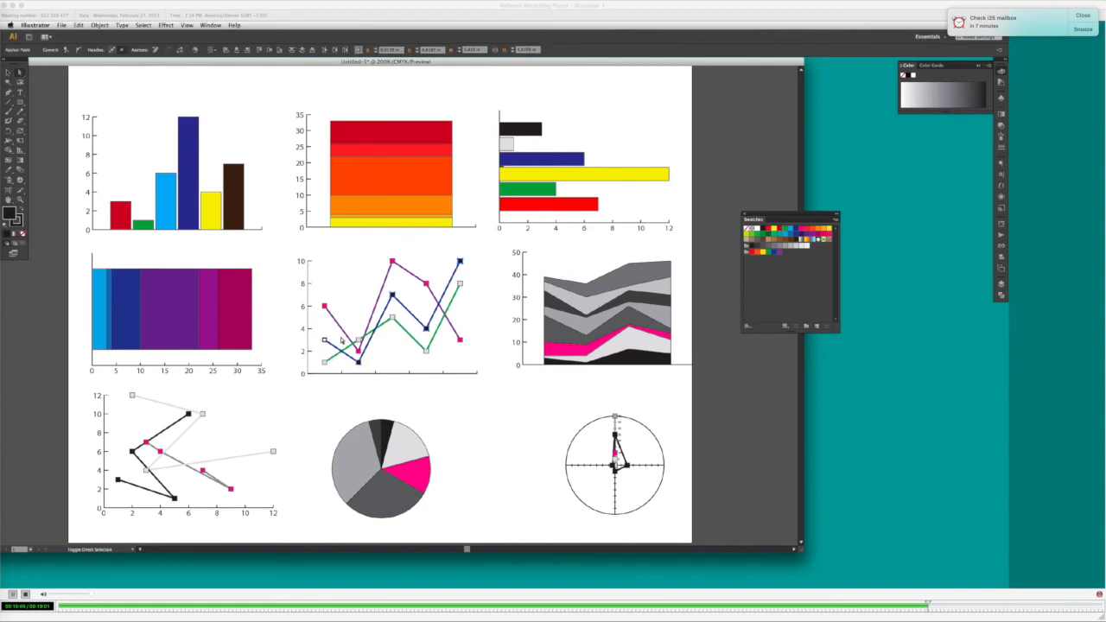
left_click(781, 230)
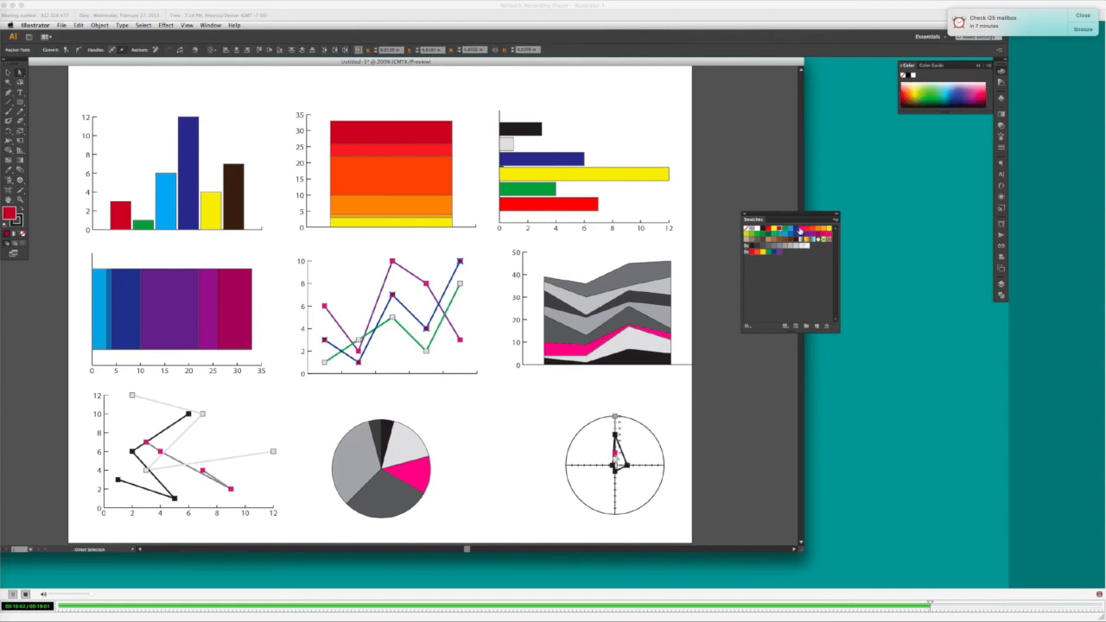
left_click(825, 230)
left_click(474, 326)
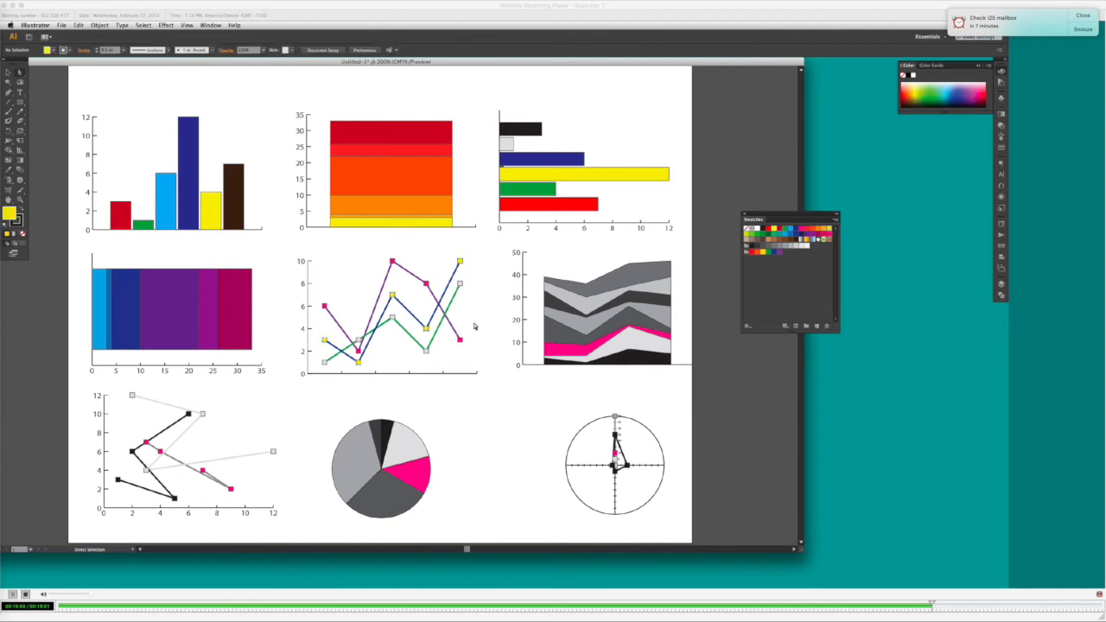
- Fill the area graph's bottom band very dark brown, its second band dark brown and its third band medium brown
scroll(640, 361, "right", 2)
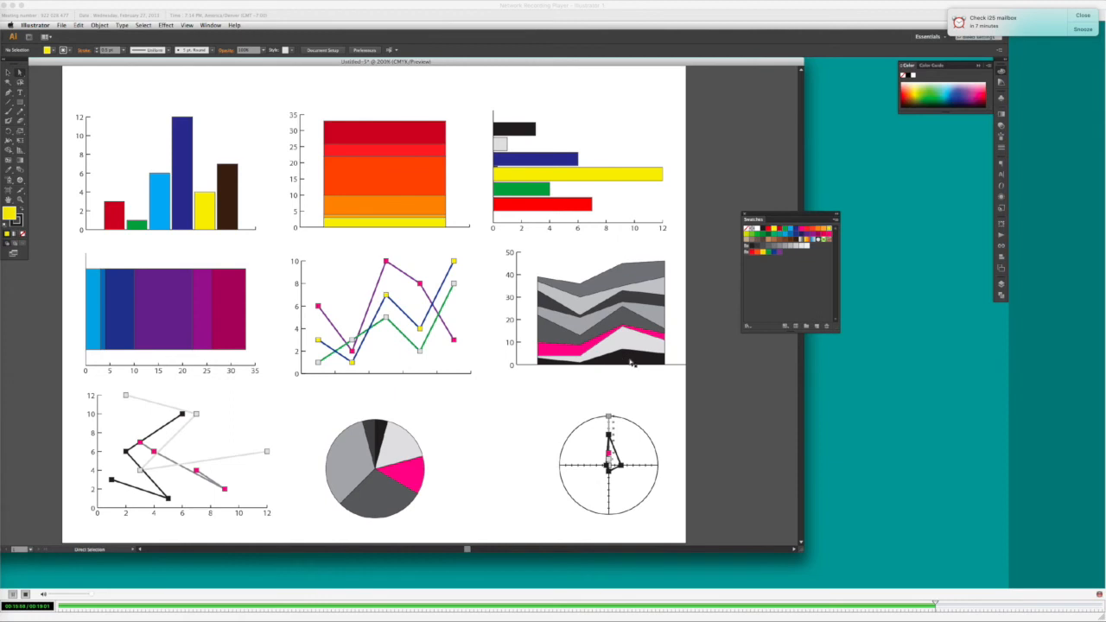
left_click(632, 362)
left_click(629, 346)
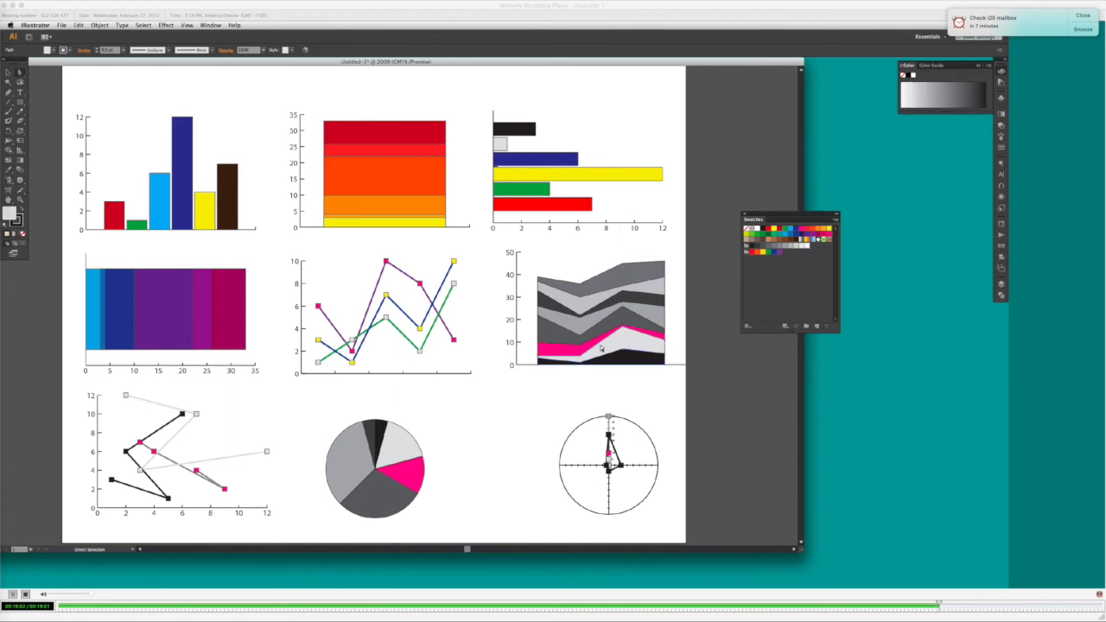
left_click(630, 359)
left_click(768, 239)
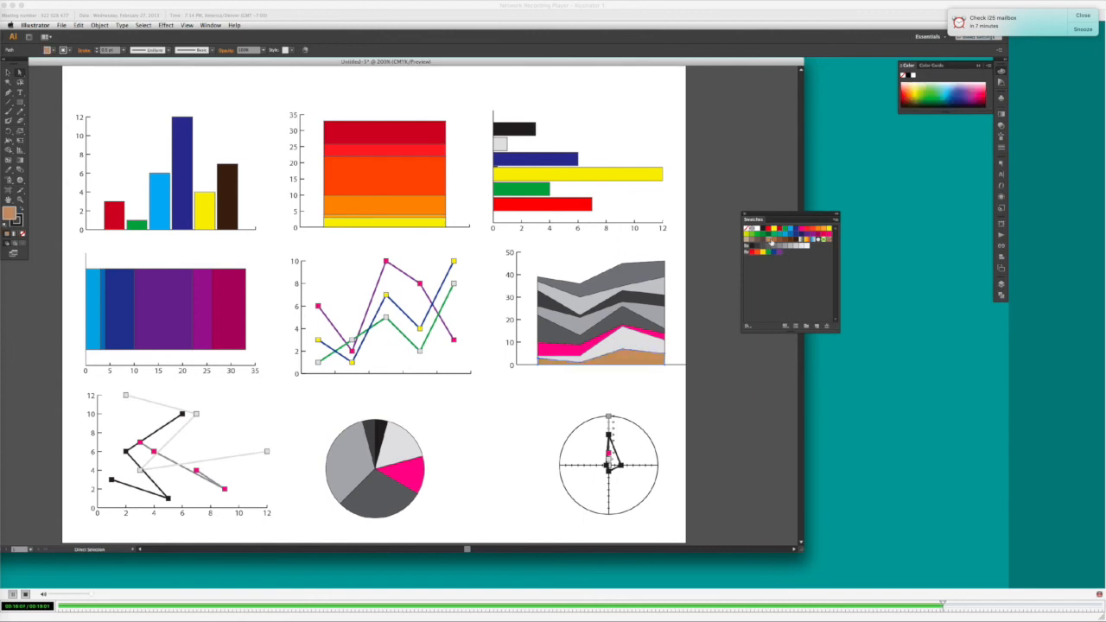
left_click(628, 343)
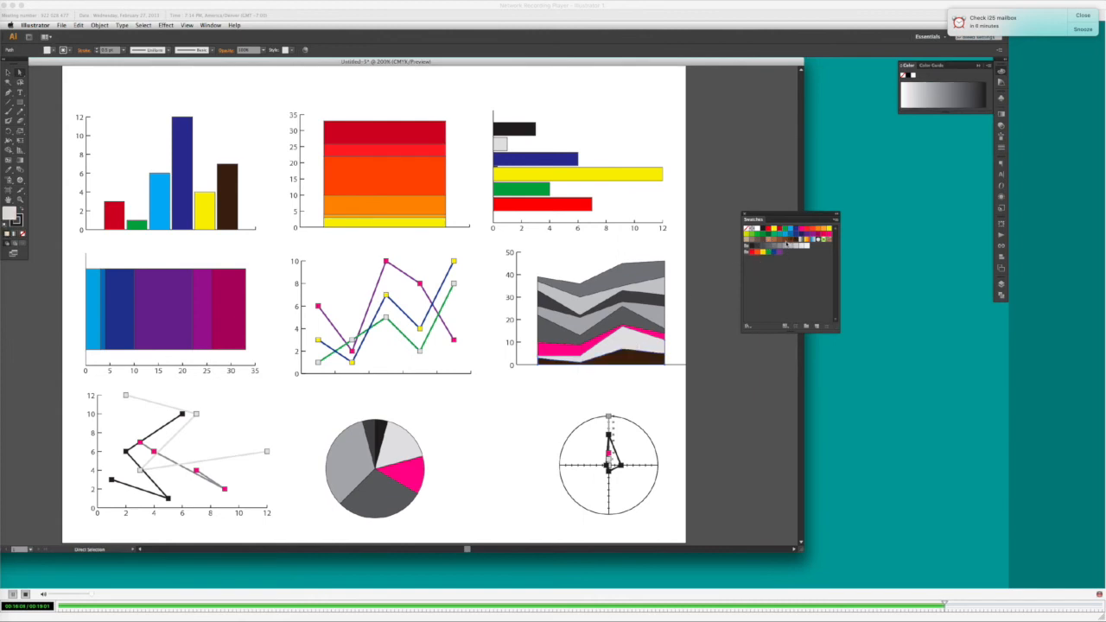
left_click(791, 240)
left_click(590, 344)
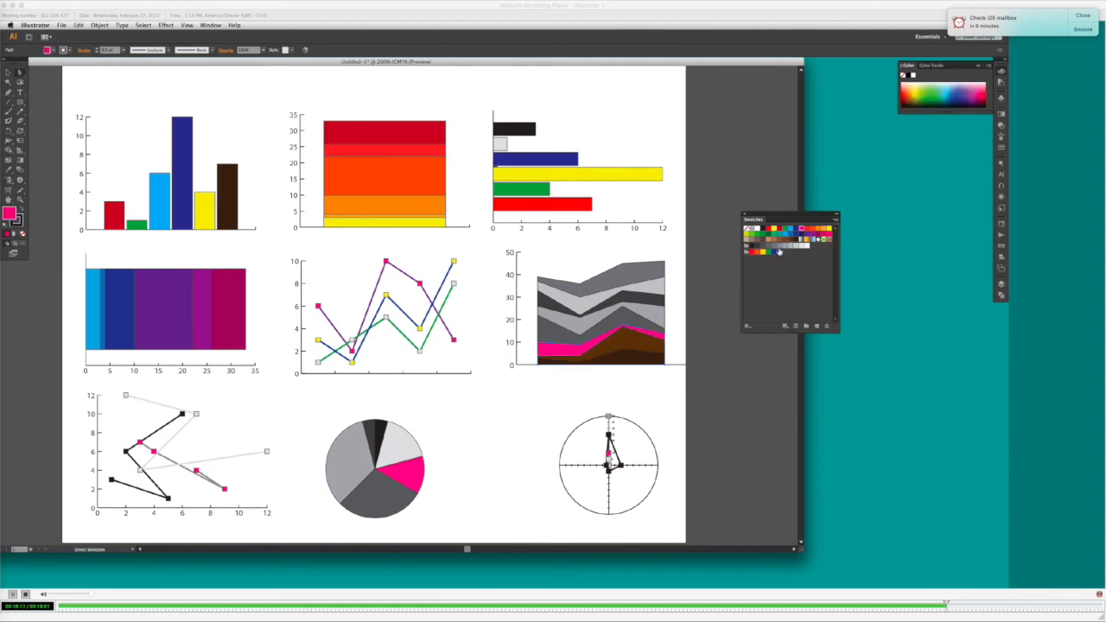
left_click(785, 242)
- Fill the area graph's fourth, fifth and sixth bands from the bottom with progressively lighter browns, ending in tan
left_click(629, 317)
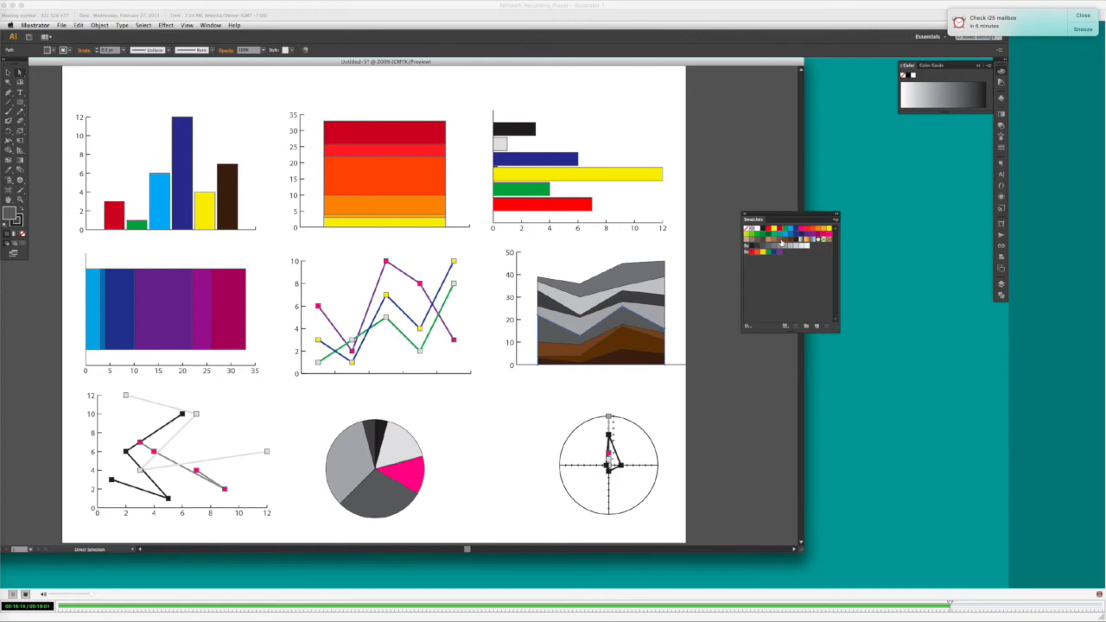
left_click(781, 242)
left_click(667, 292)
left_click(775, 242)
left_click(661, 298)
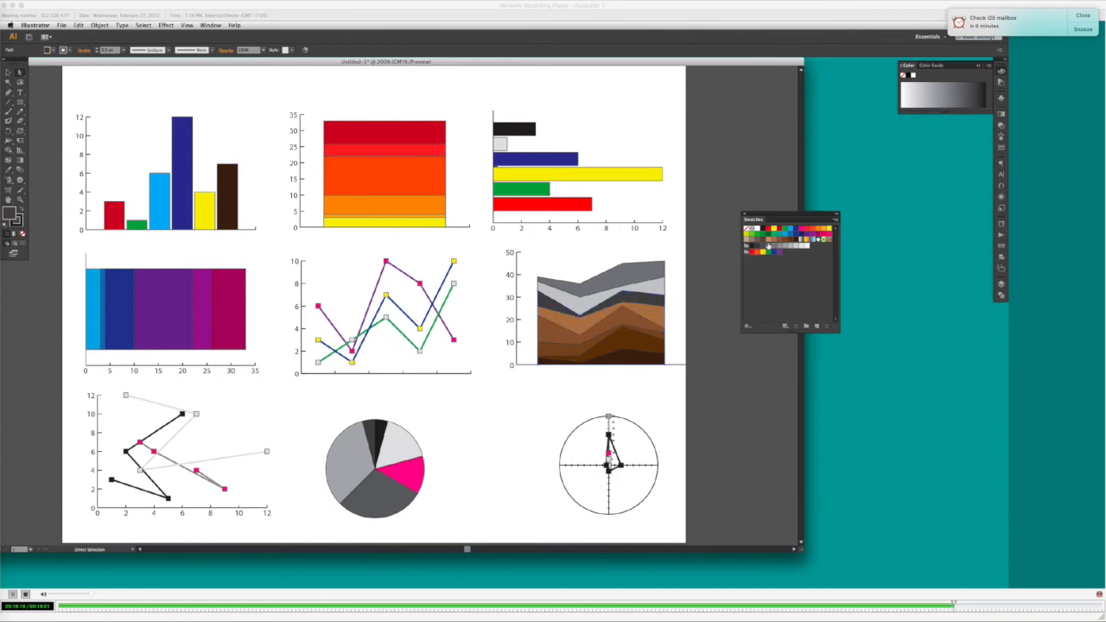
left_click(774, 242)
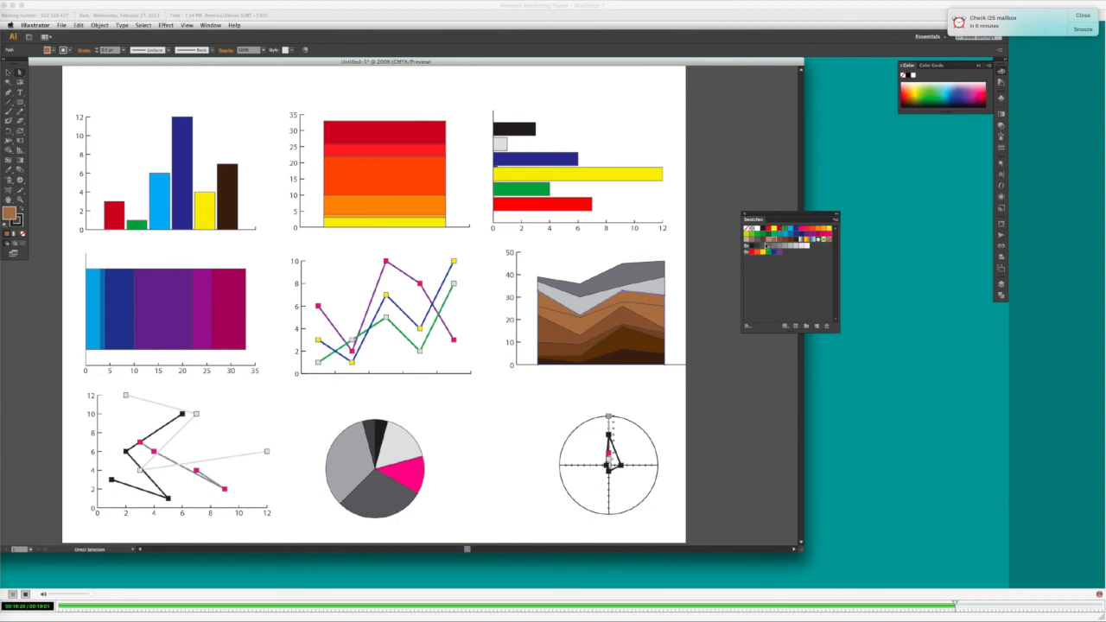
- Fill the area graph's light gray band beige and its top band green, and deselect it
left_click(658, 291)
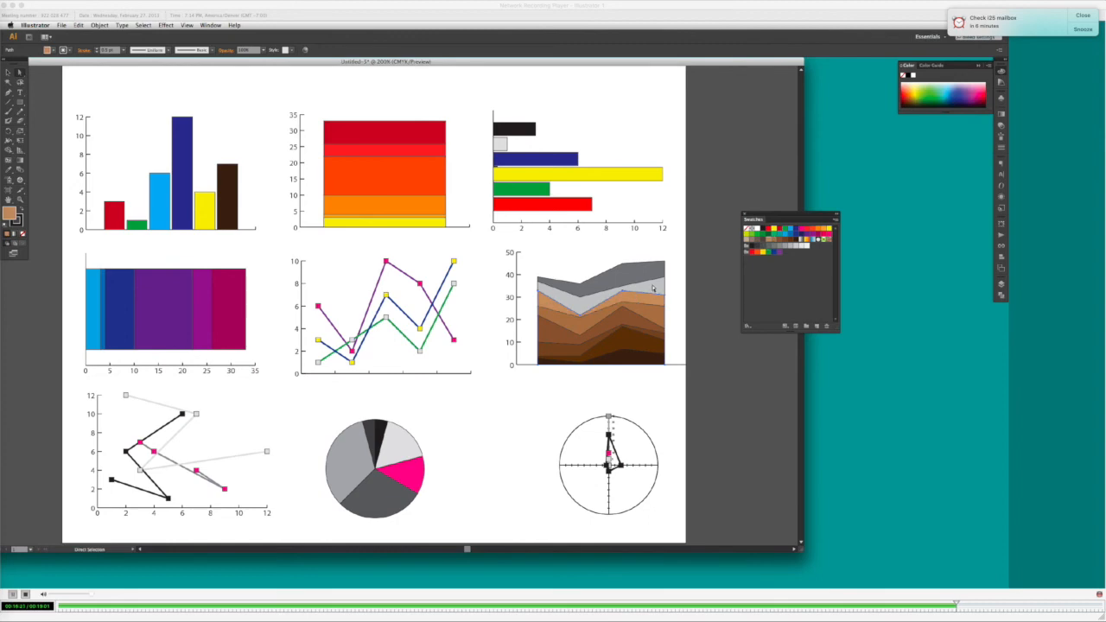
left_click(749, 242)
left_click(647, 279)
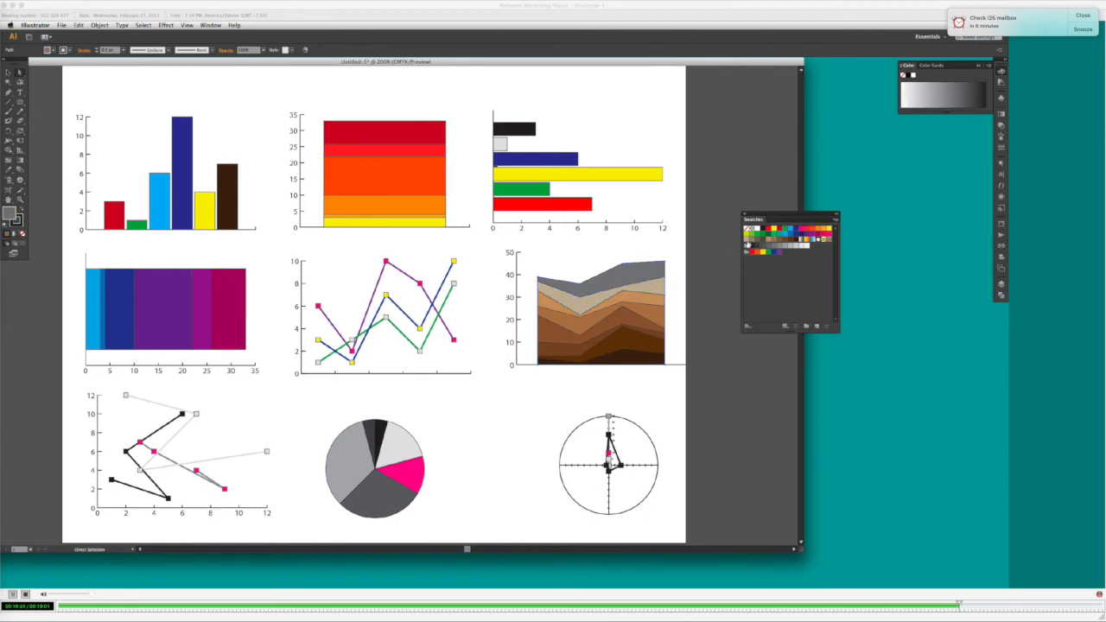
left_click(763, 233)
key("super+shift+a")
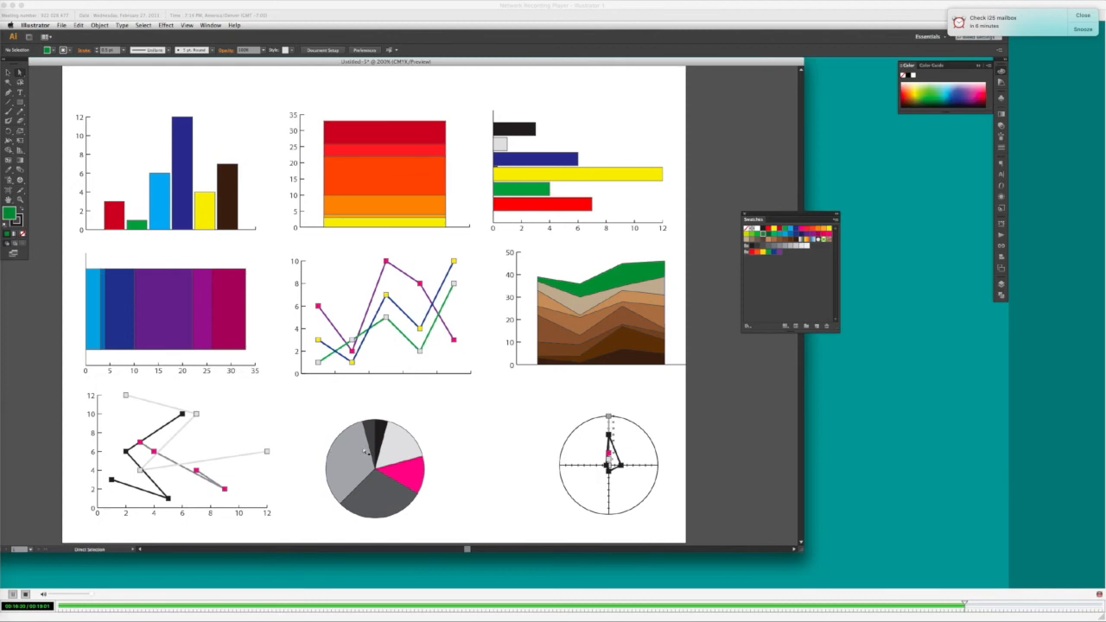
- Fill the pie graph's narrow dark gray slice red and its light gray slice orange
scroll(475, 452, "down", 3)
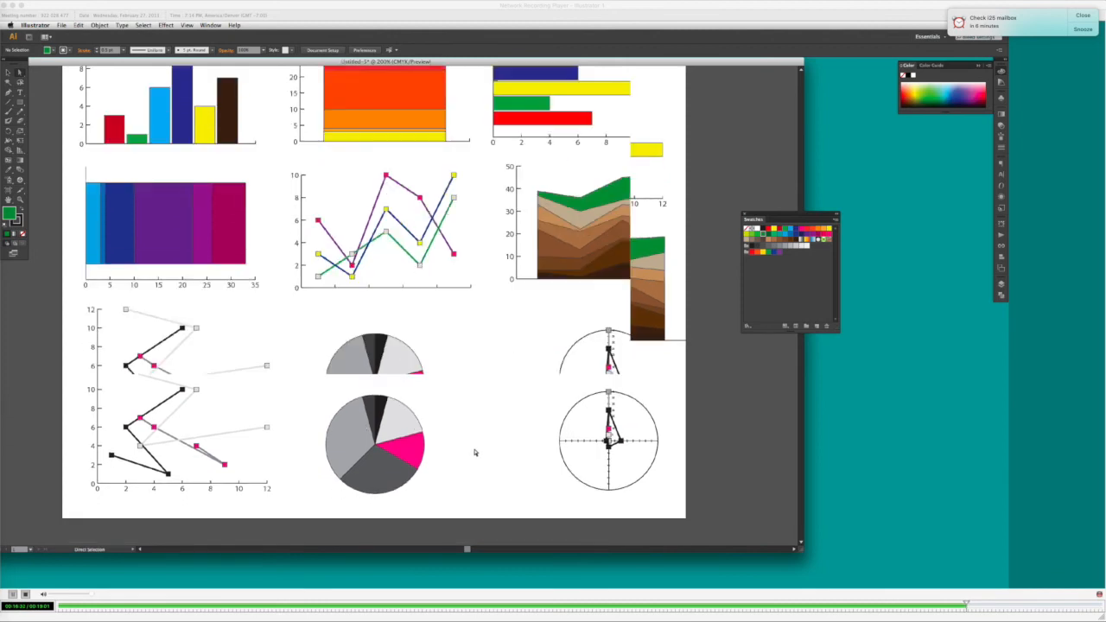
left_click(369, 338)
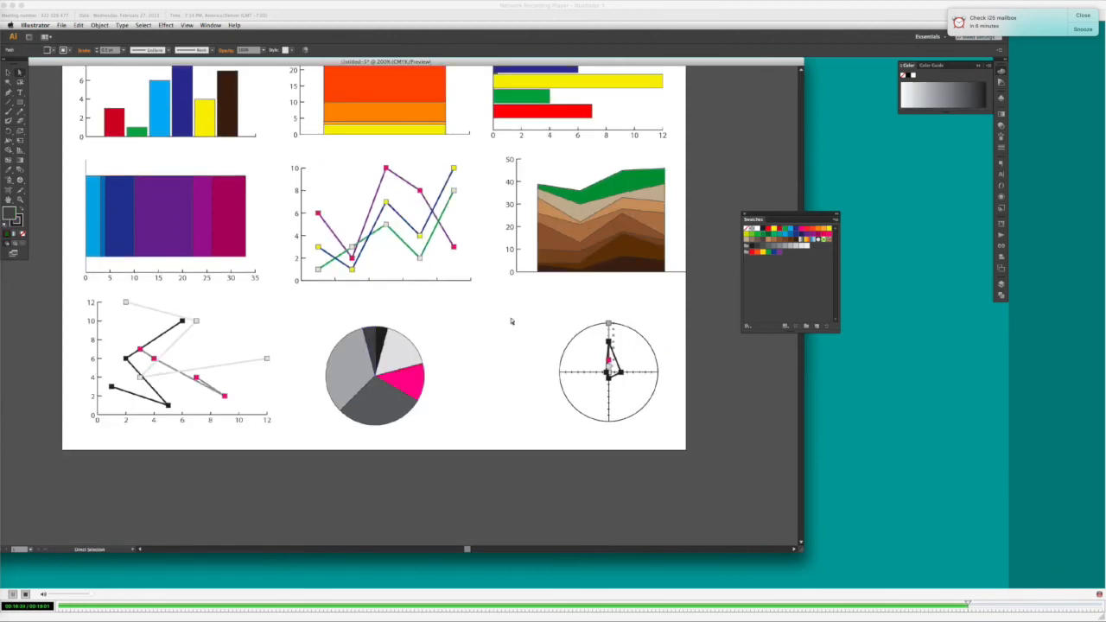
left_click(780, 229)
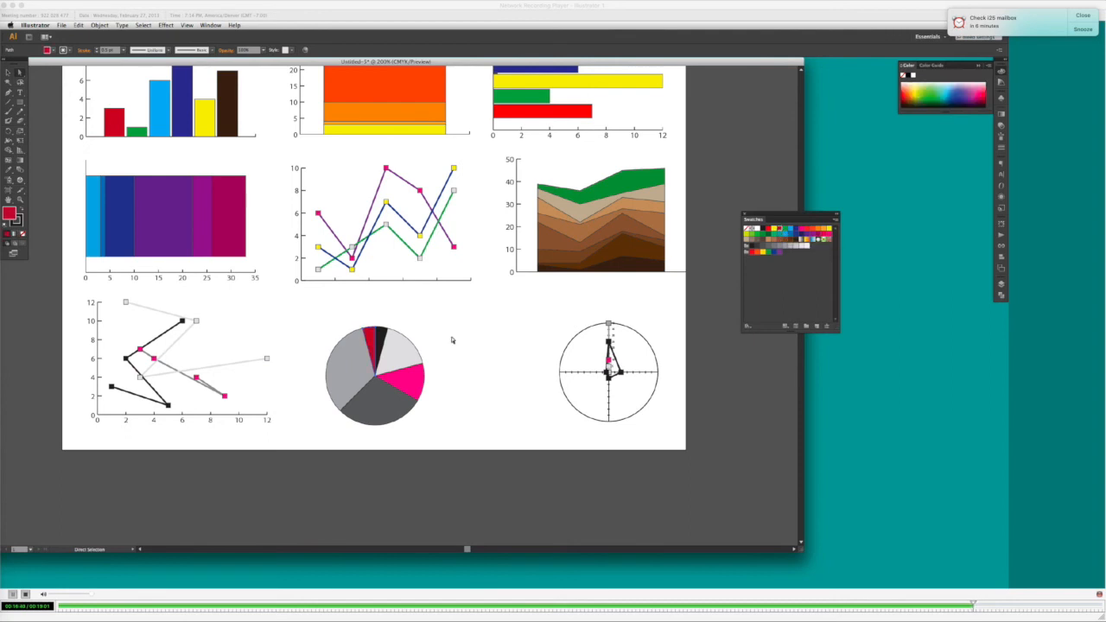
left_click(382, 336)
left_click(412, 341)
left_click(818, 229)
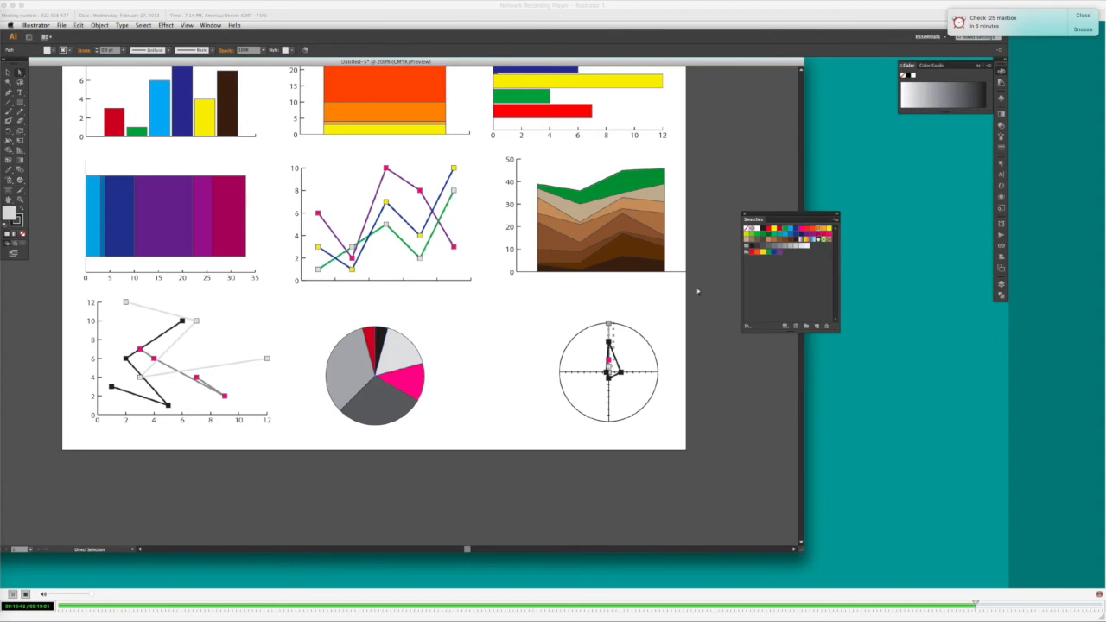
- Fill the pie graph's large dark gray slice yellow and its large medium gray slice green
left_click(383, 337)
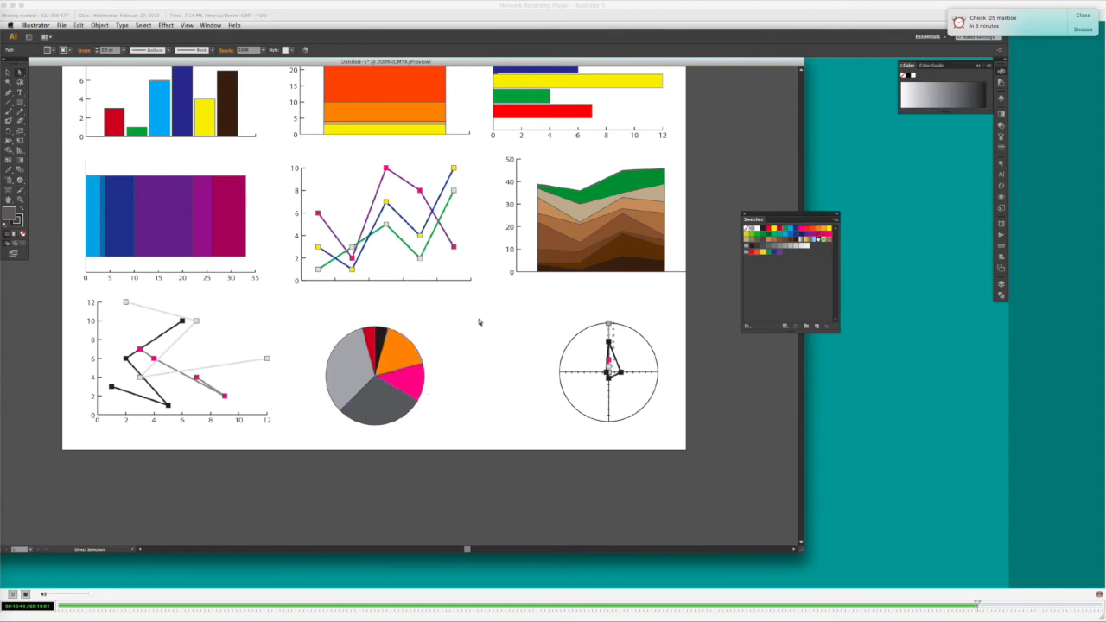
left_click(827, 229)
left_click(341, 373)
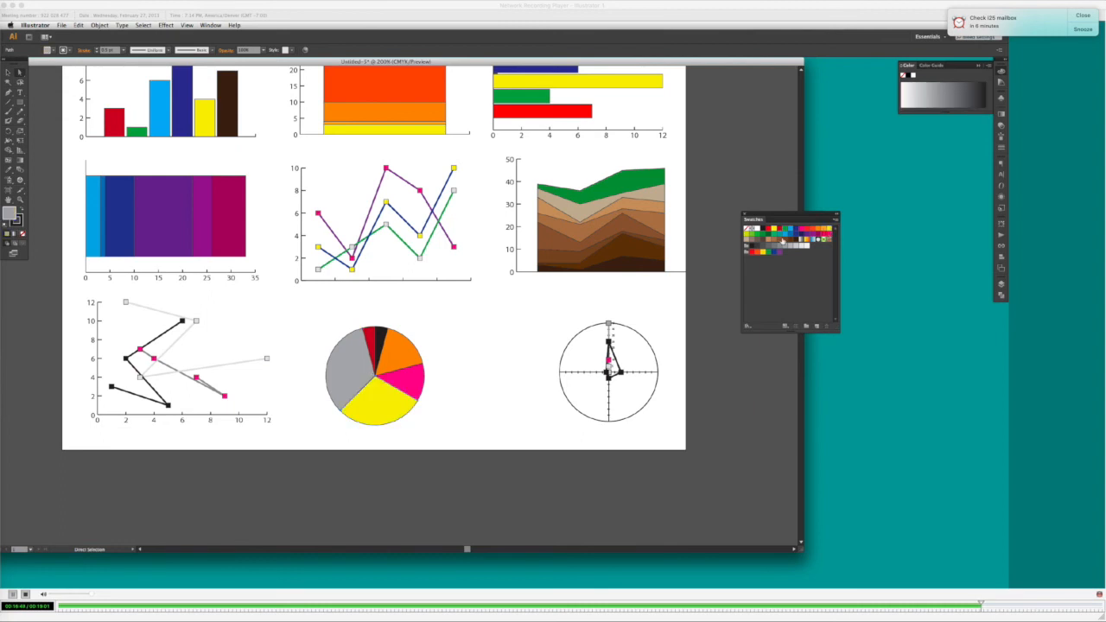
left_click(775, 236)
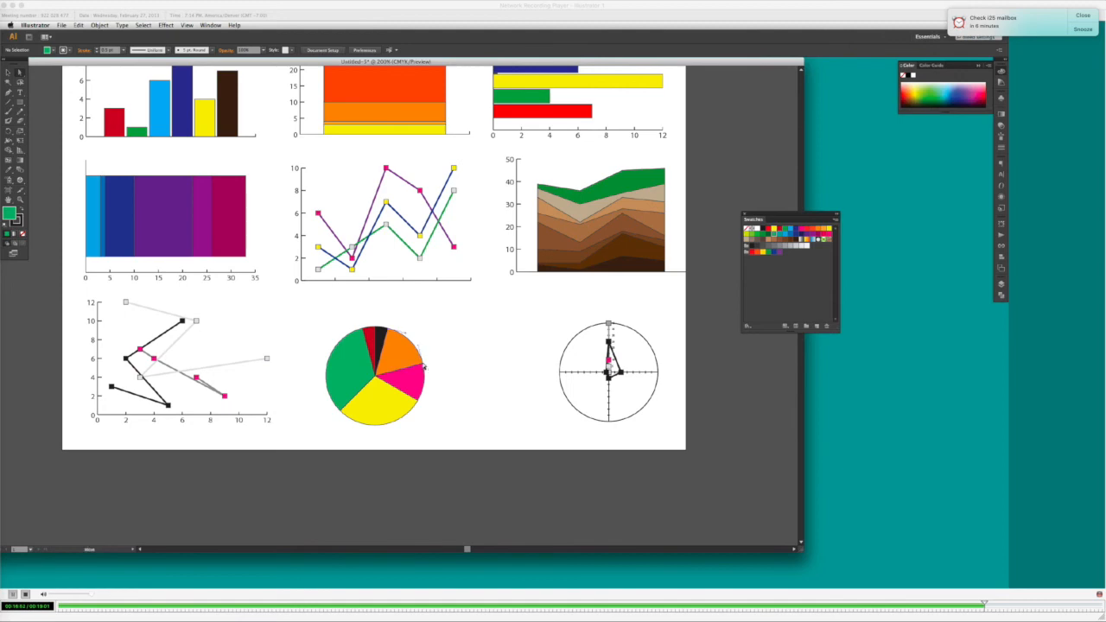
- Try moving the pie graph's orange slice, undo the move, and delete the slice
left_click(423, 367)
left_click_drag(423, 366, 421, 352)
key("ctrl+z")
key("Delete")
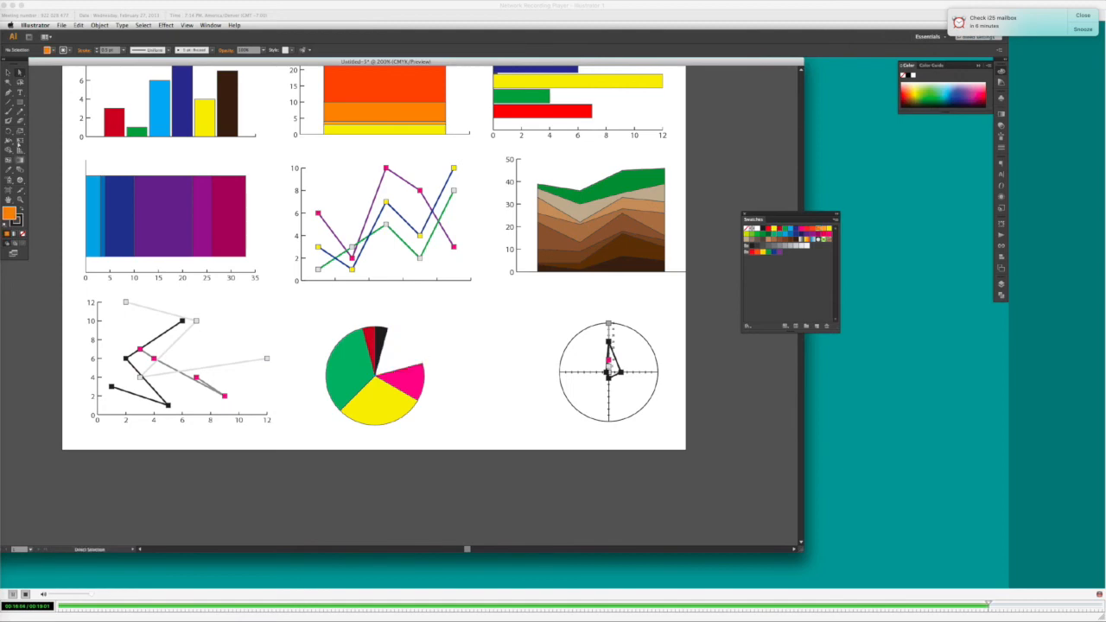
- Select the whole pie graph and rotate it clockwise until the missing slice's gap faces right
left_click(10, 74)
left_click_drag(322, 306, 443, 424)
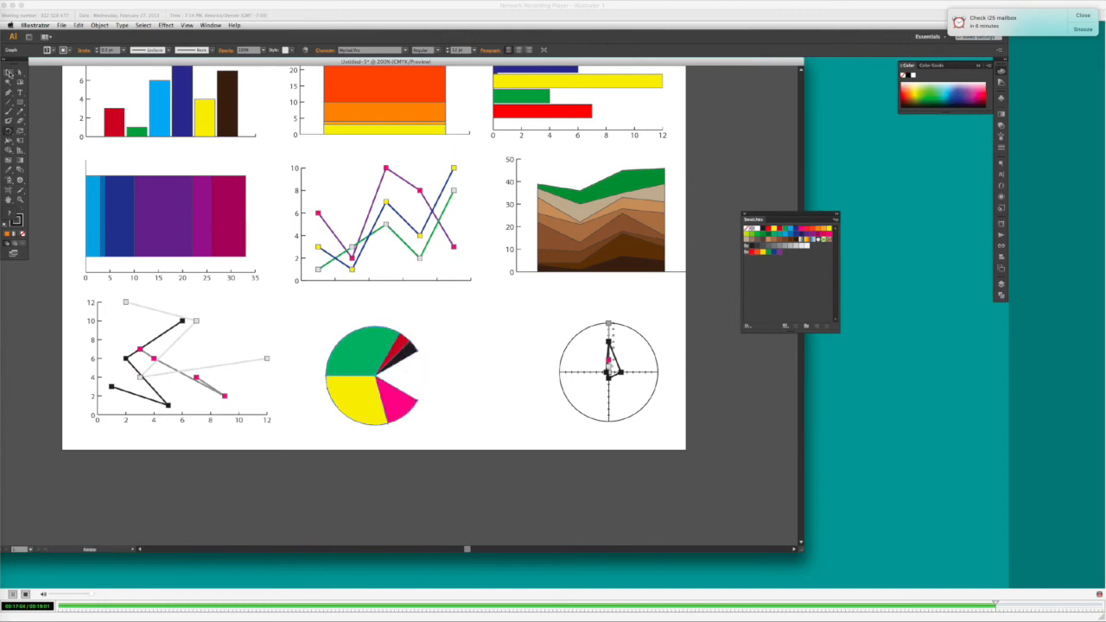
- Preview a drop shadow in Multiply mode on the pie graph, and dismiss it without applying
left_click(187, 25)
mouse_move(172, 27)
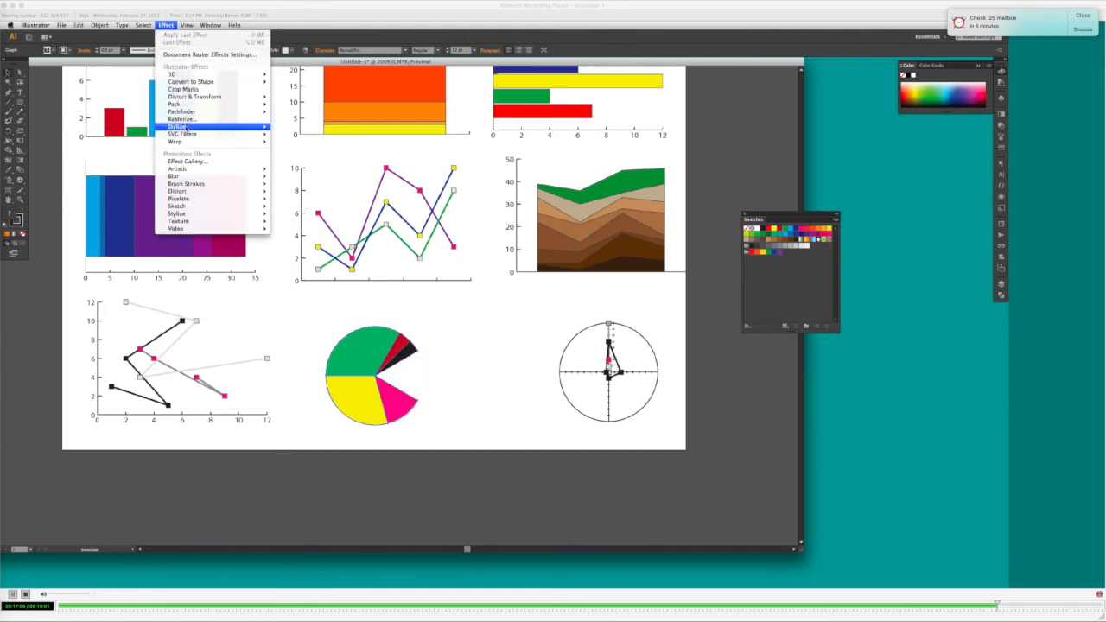
mouse_move(186, 128)
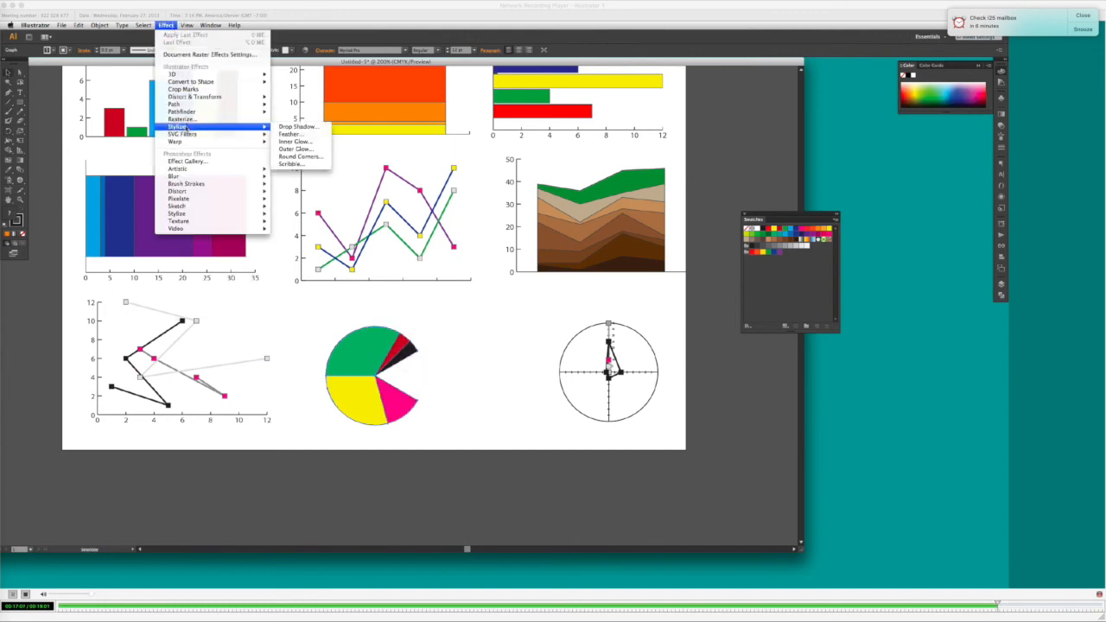
left_click(296, 127)
left_click(603, 305)
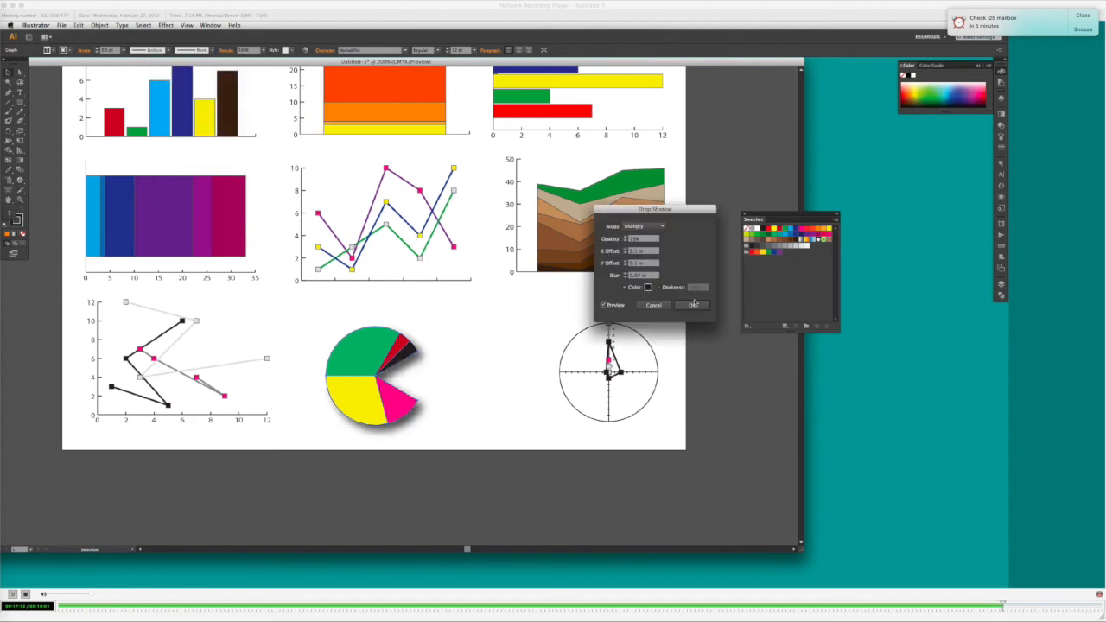
left_click(653, 306)
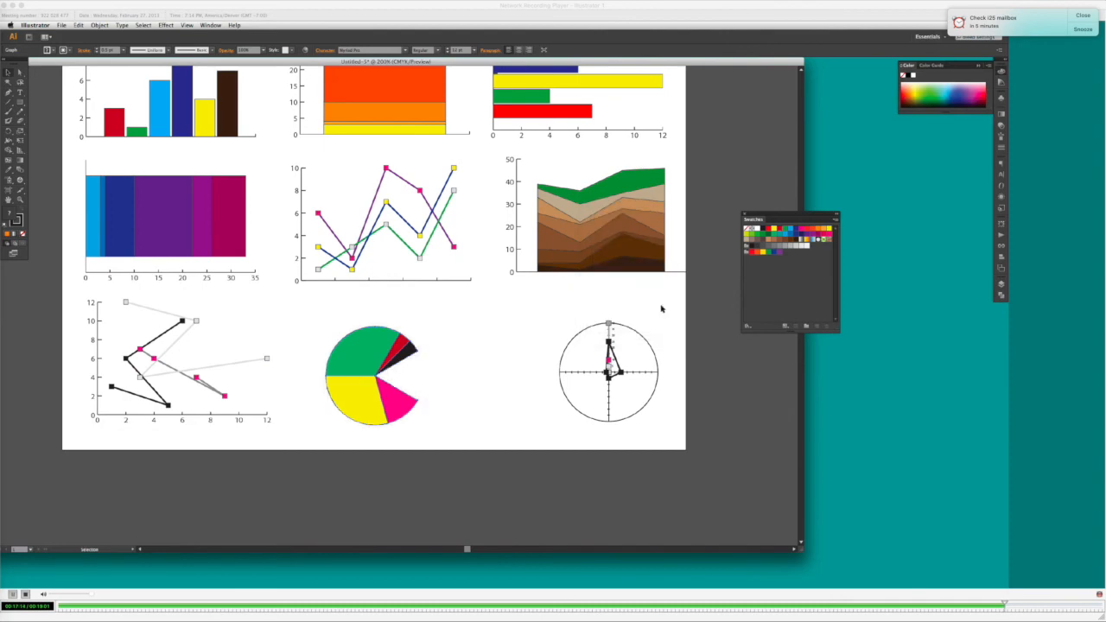
- Apply a 3D Extrude & Bevel effect to the pie graph with a custom rotation tilting its face upward
left_click(162, 24)
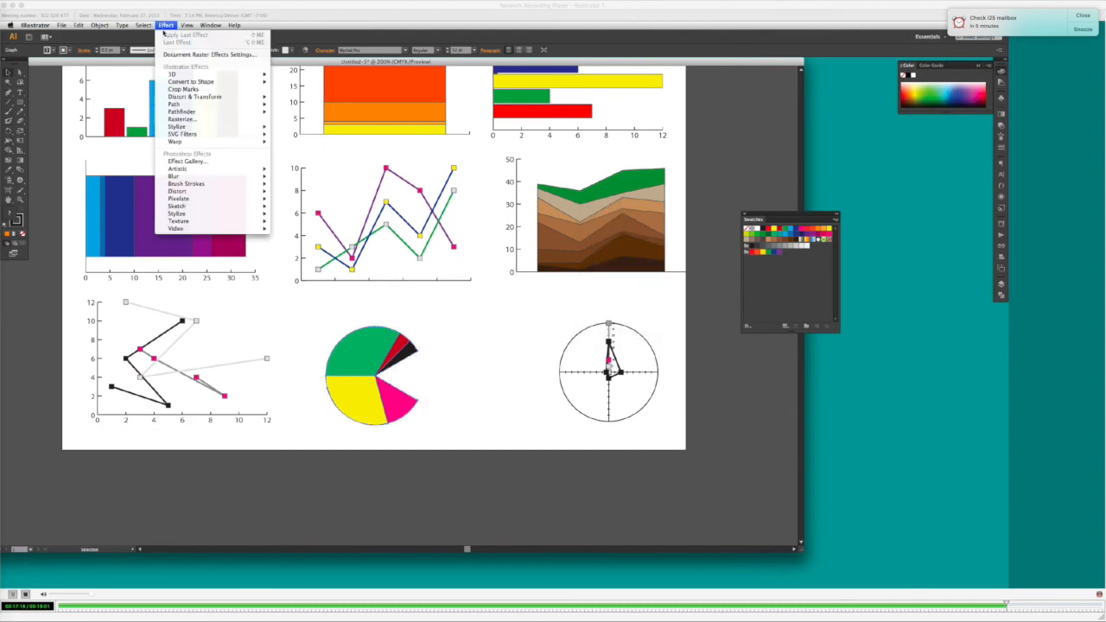
mouse_move(242, 75)
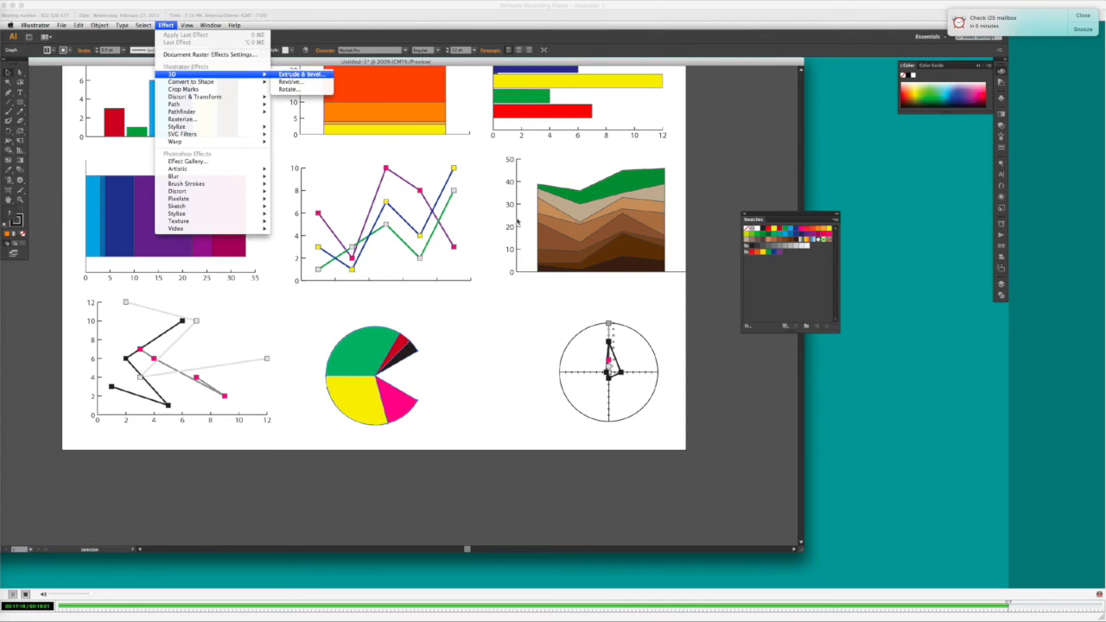
left_click(298, 74)
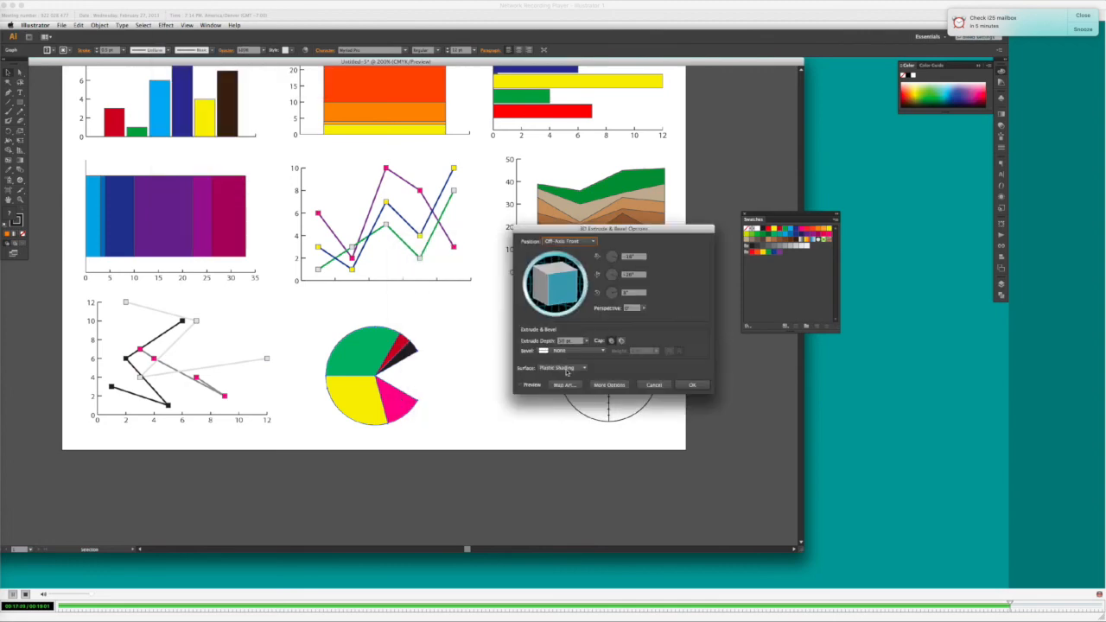
left_click(521, 385)
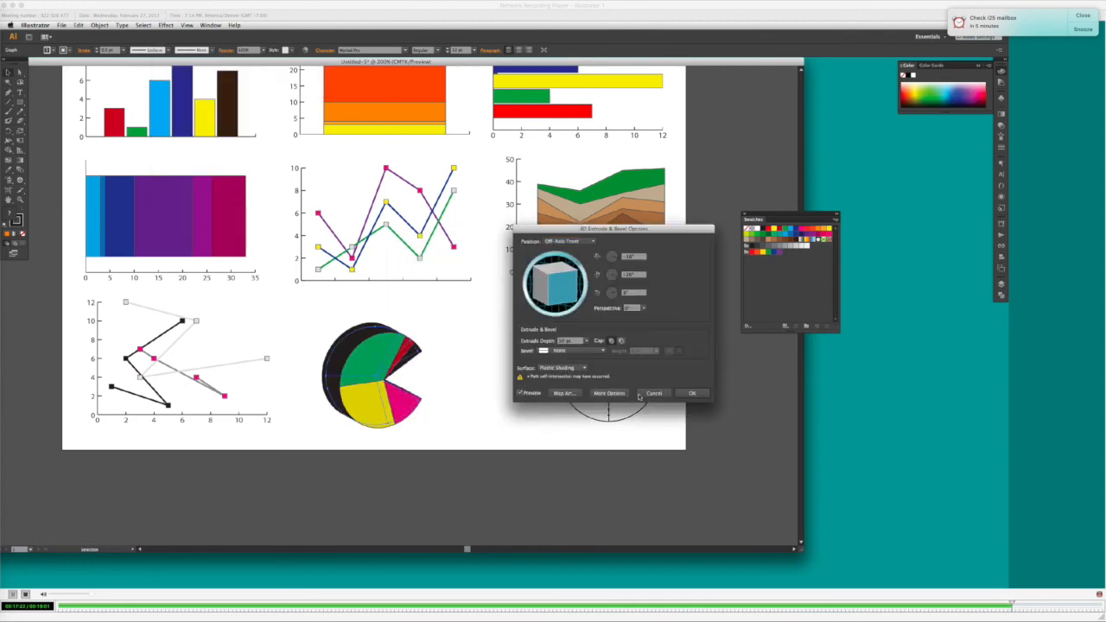
mouse_move(553, 278)
left_mouse_down()
mouse_move(553, 288)
mouse_move(564, 282)
left_mouse_up()
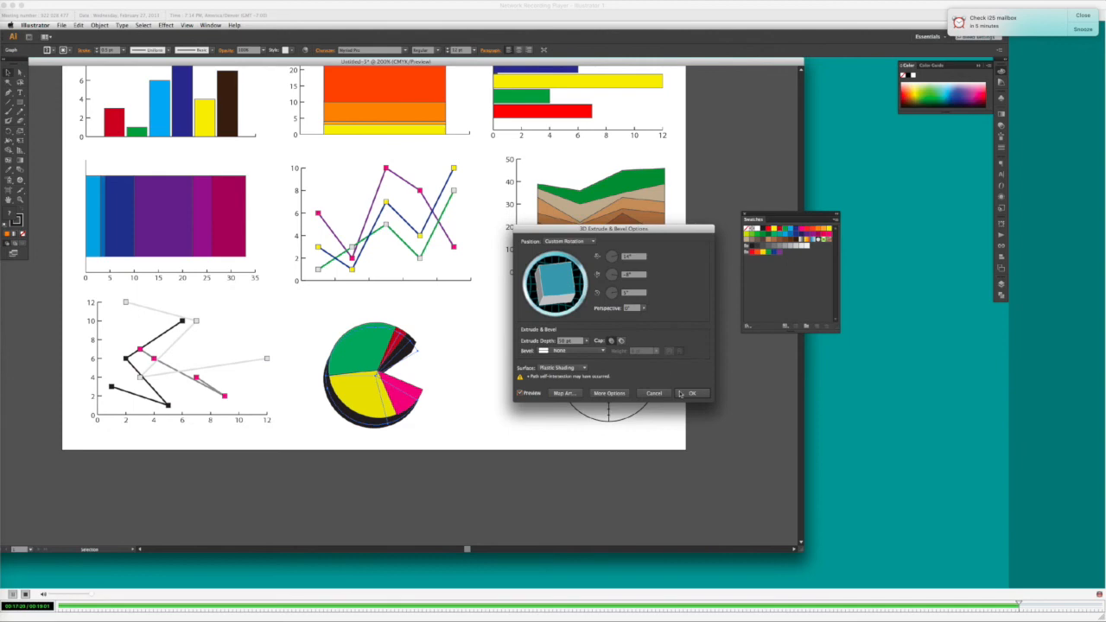
left_click(680, 393)
- Directly select the yellow and pink slices of the extruded pie graph, and deselect them
key("a")
left_click(481, 383)
left_click(365, 422)
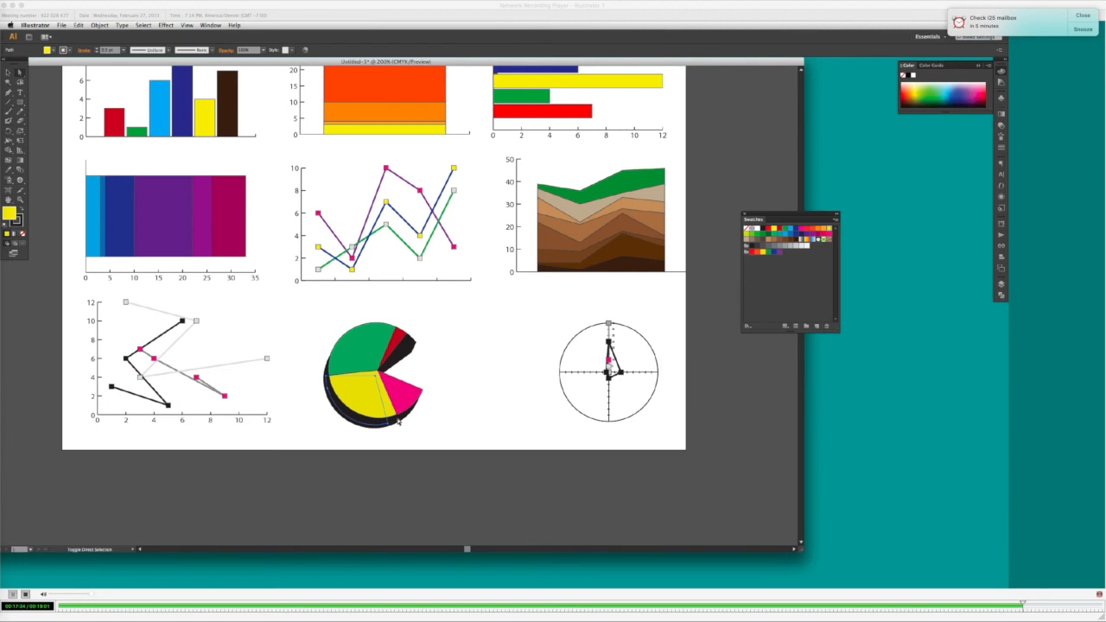
left_click(398, 420, "shift")
left_click(458, 417)
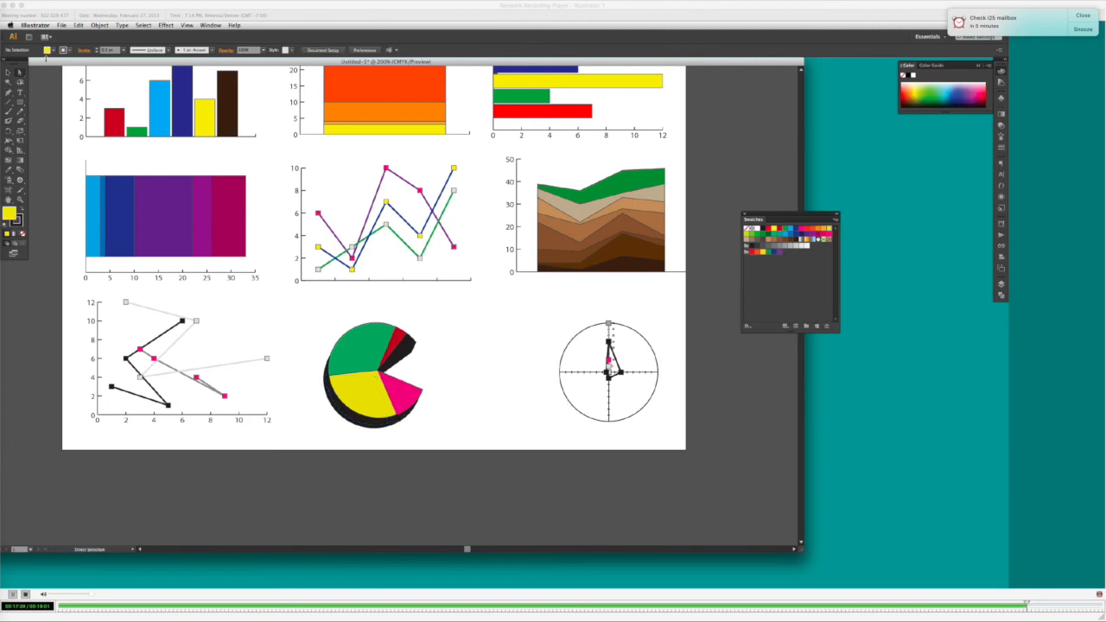
- Undo the pie graph's 3D effect and its rotation, and deselect the graph
left_click(8, 72)
key("super+z")
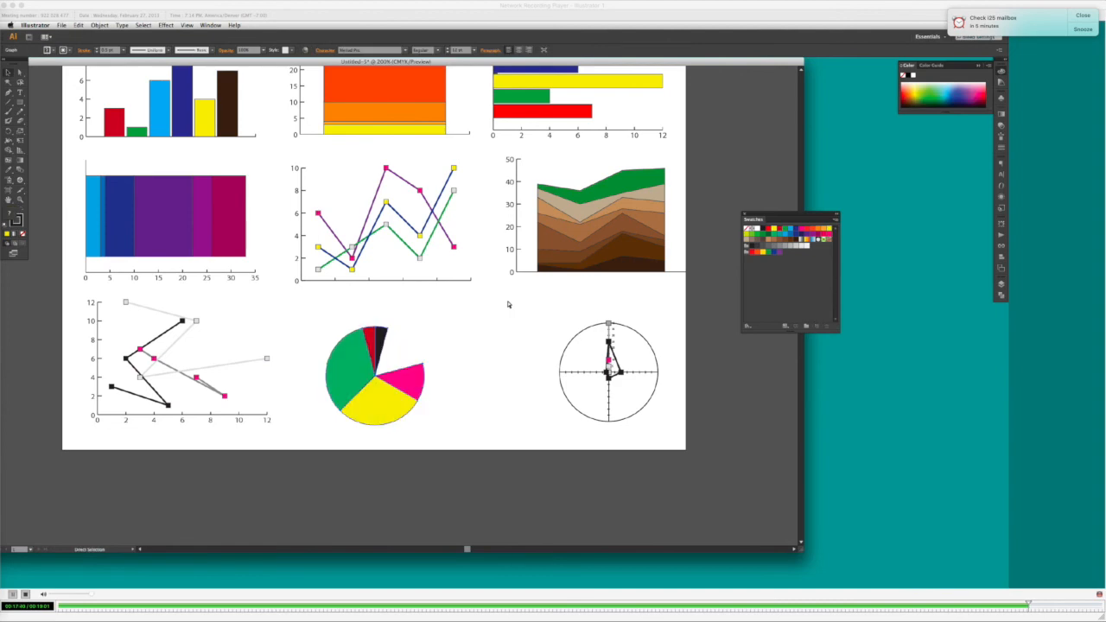
left_click(508, 314)
scroll(508, 314, "up", 2)
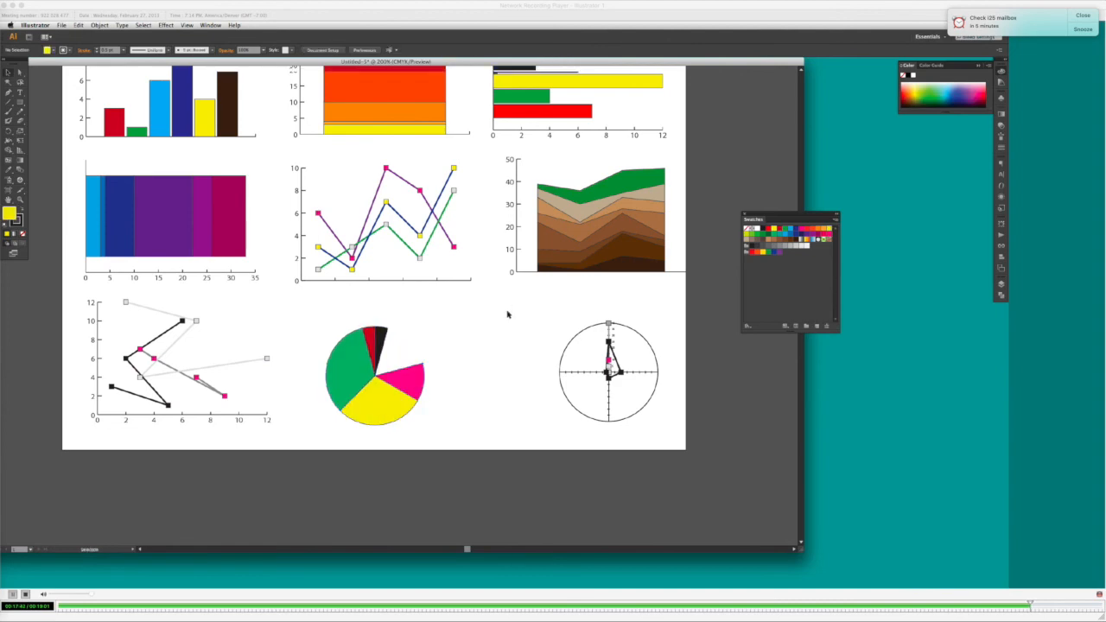
scroll(508, 314, "up", 5)
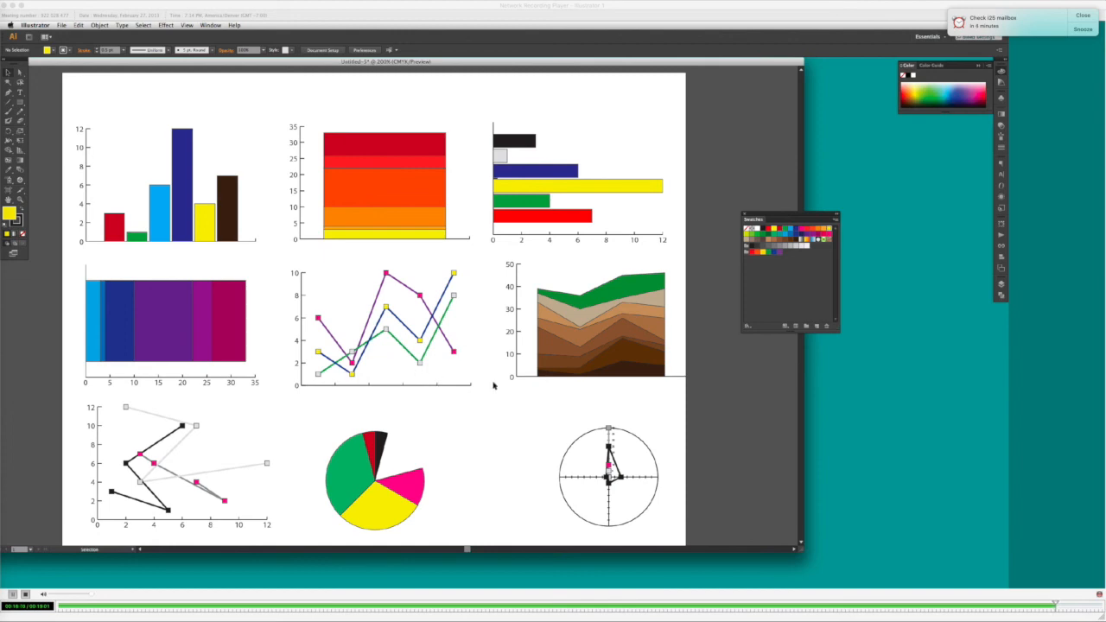
- Move the Swatches panel clear of the document, and start a new column graph of the preset size over the bar graph
left_click_drag(759, 216, 900, 128)
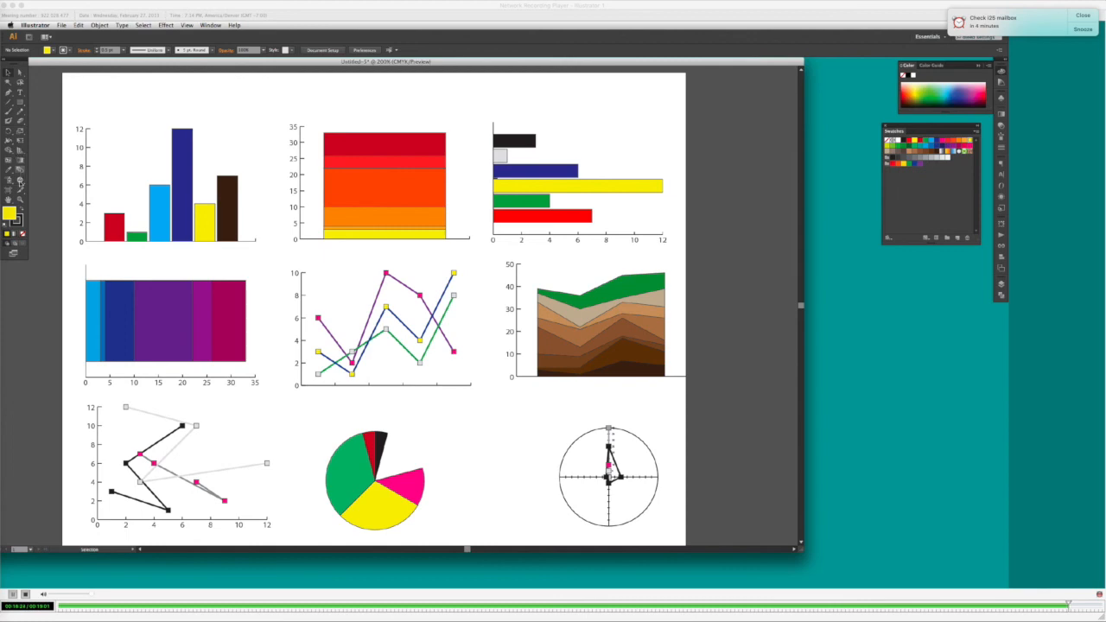
left_click_drag(20, 180, 56, 180)
left_click(631, 147)
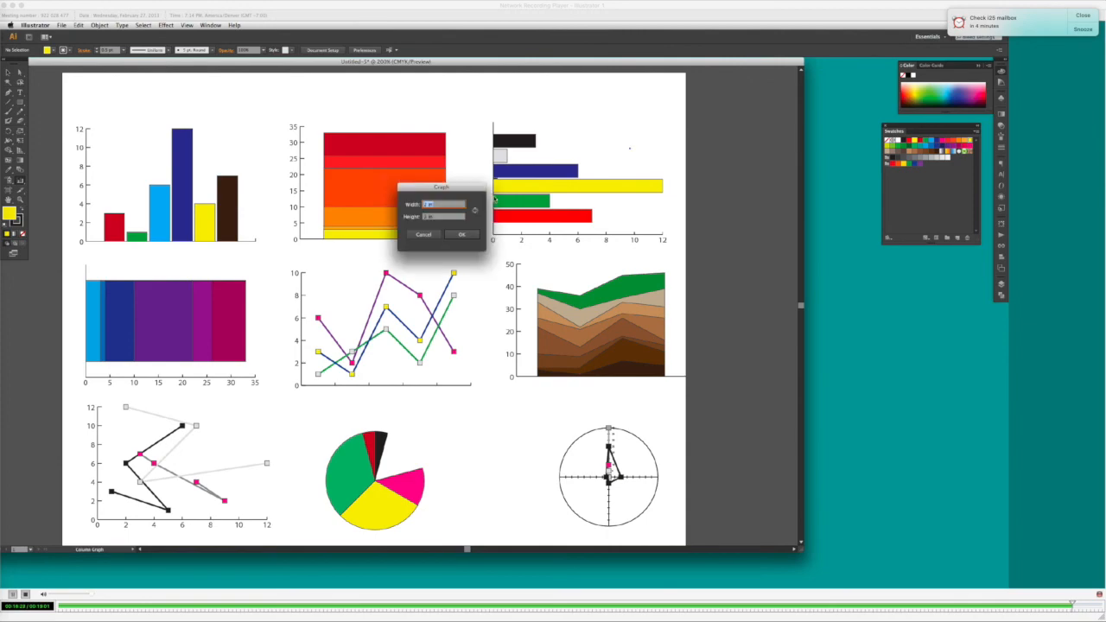
left_click(453, 235)
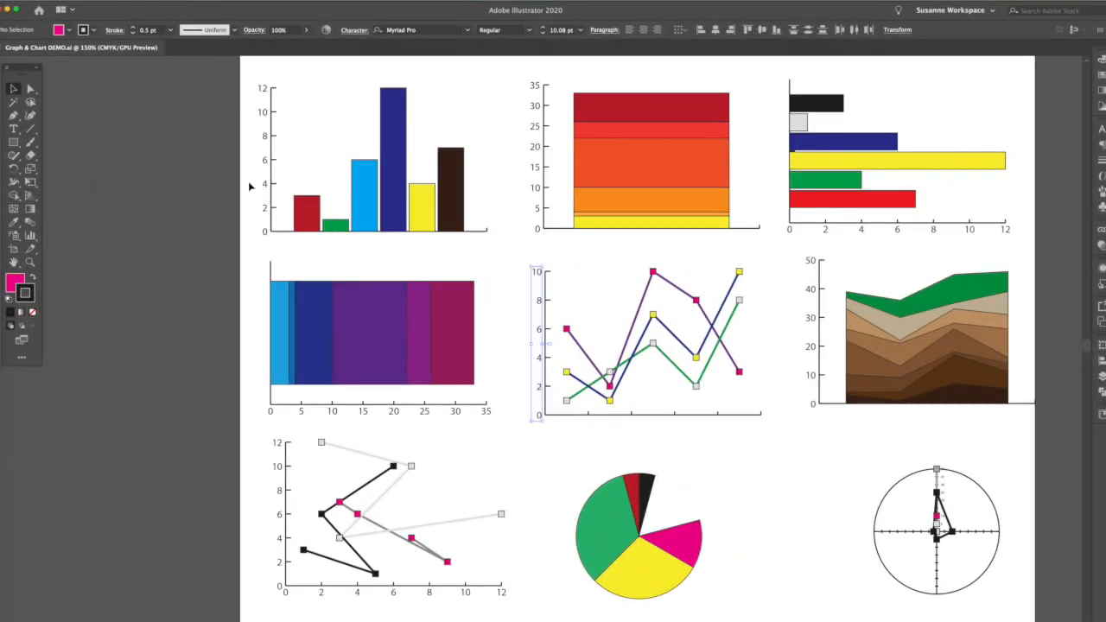
- Apply a 3D Extrude & Bevel effect to the column graph with the Off-Axis Front position and an extrude depth of 25 pt
left_click(364, 204)
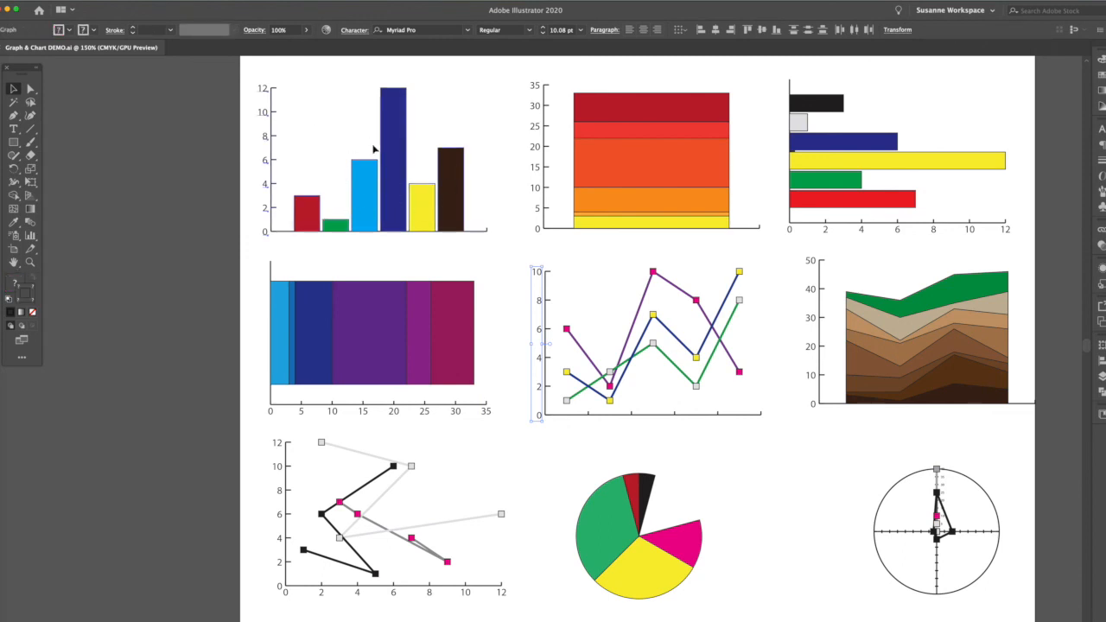
left_click(169, 0)
mouse_move(224, 50)
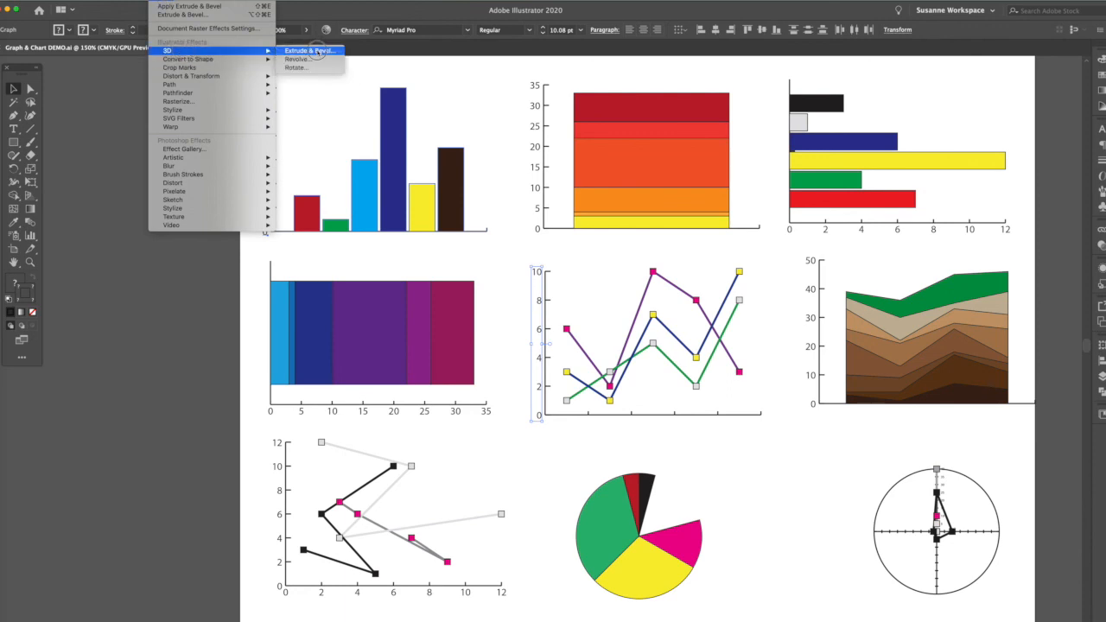
left_click(316, 52)
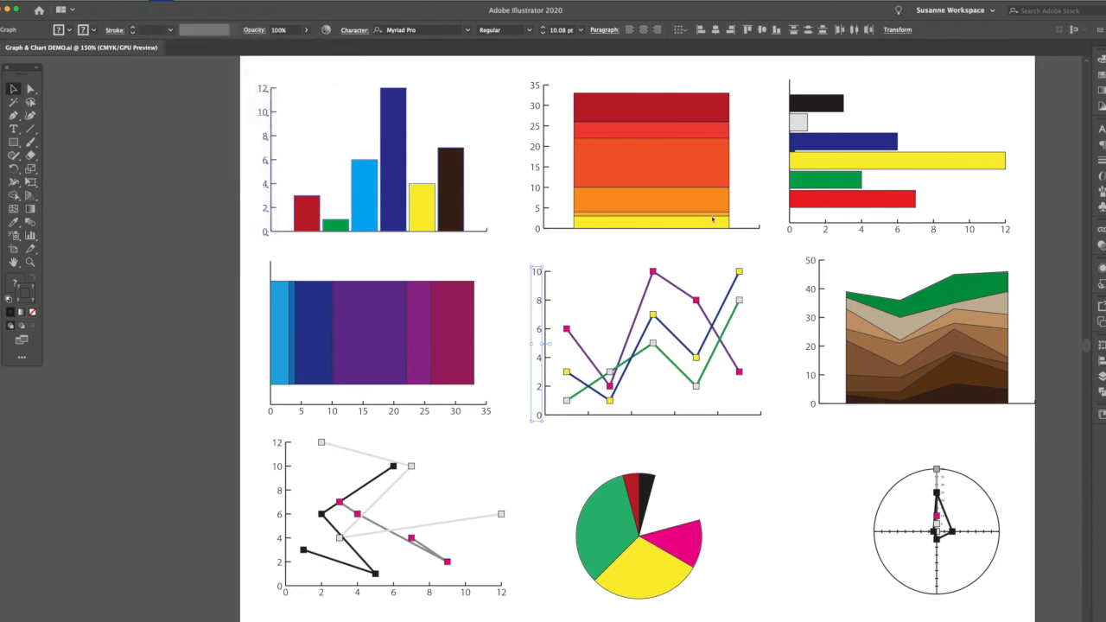
left_click(694, 316)
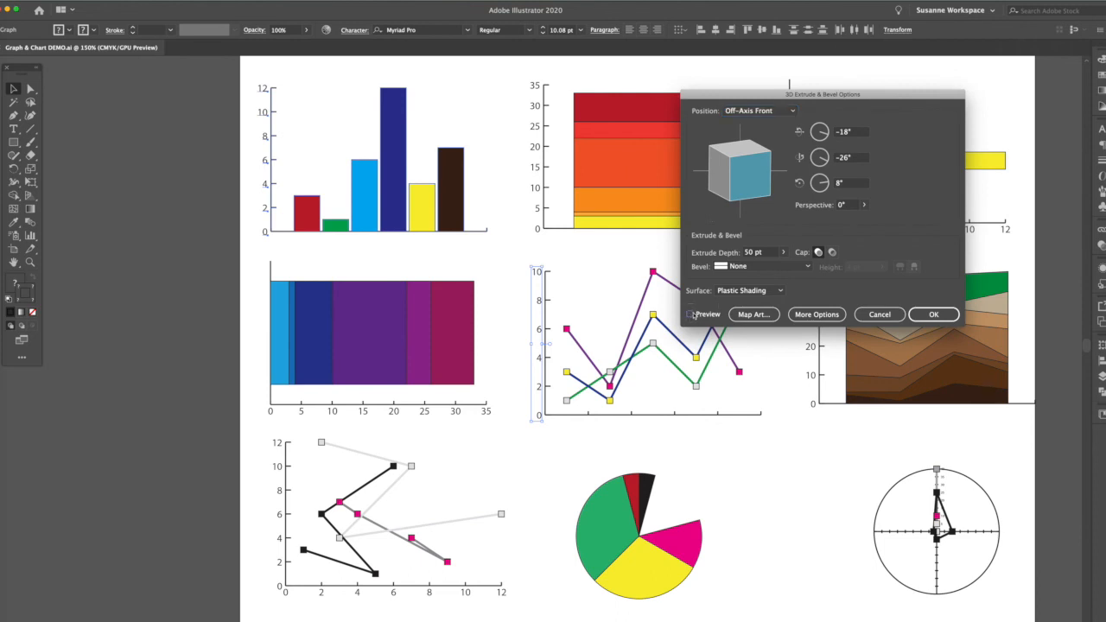
left_click(678, 252)
type("25")
key("Tab")
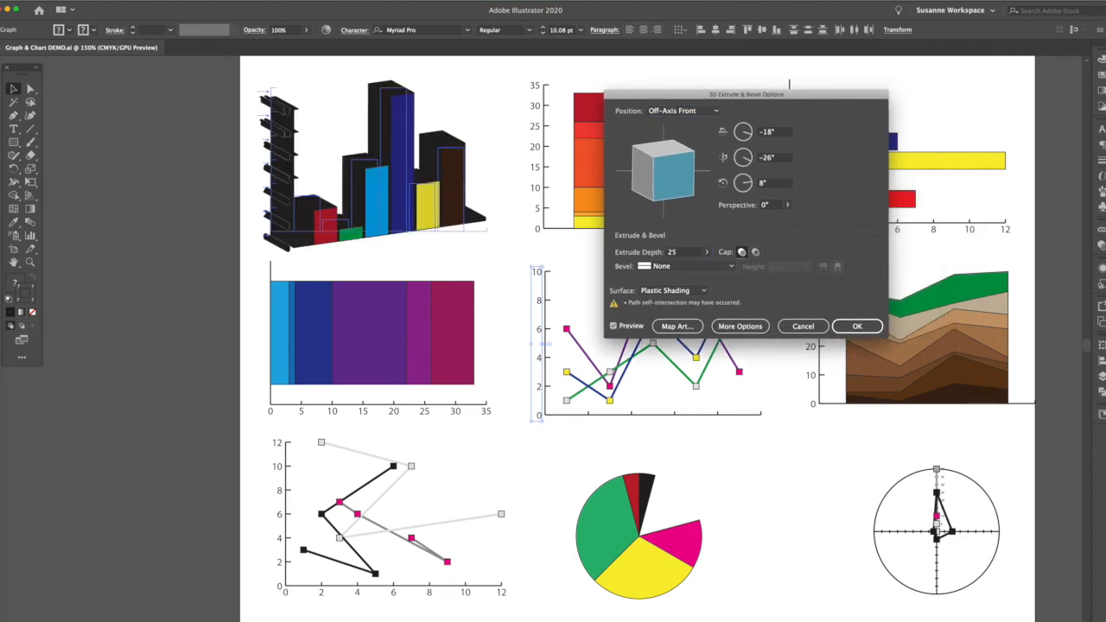
left_click(856, 325)
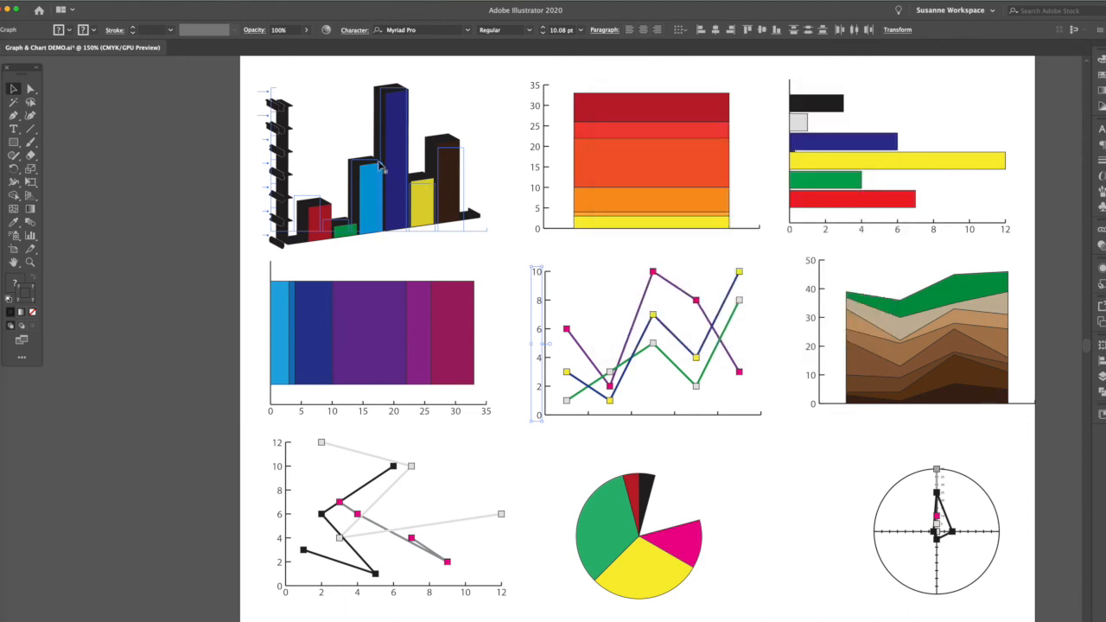
- Remove the stroke from the colored bars of the extruded column graph without changing its axes, and deselect them
left_click(30, 89)
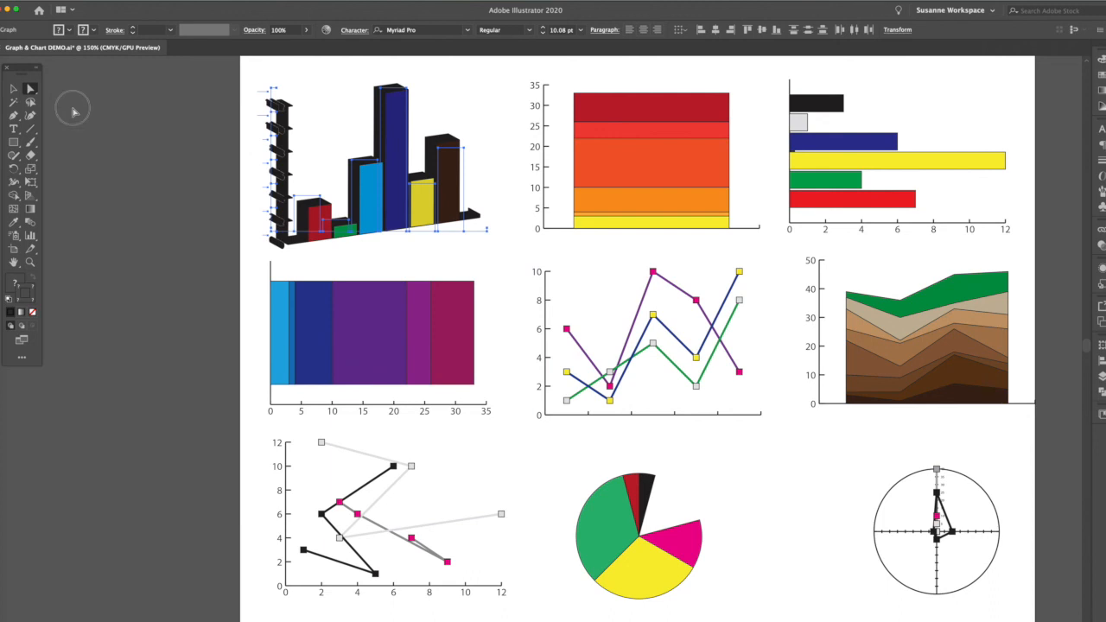
left_click(342, 139)
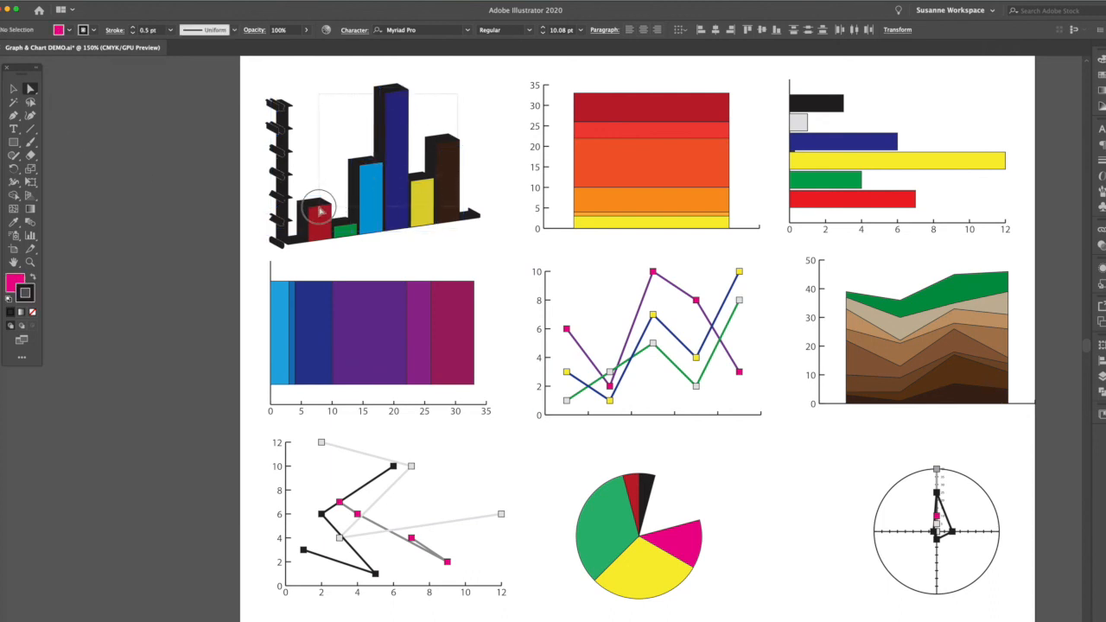
left_click(320, 214)
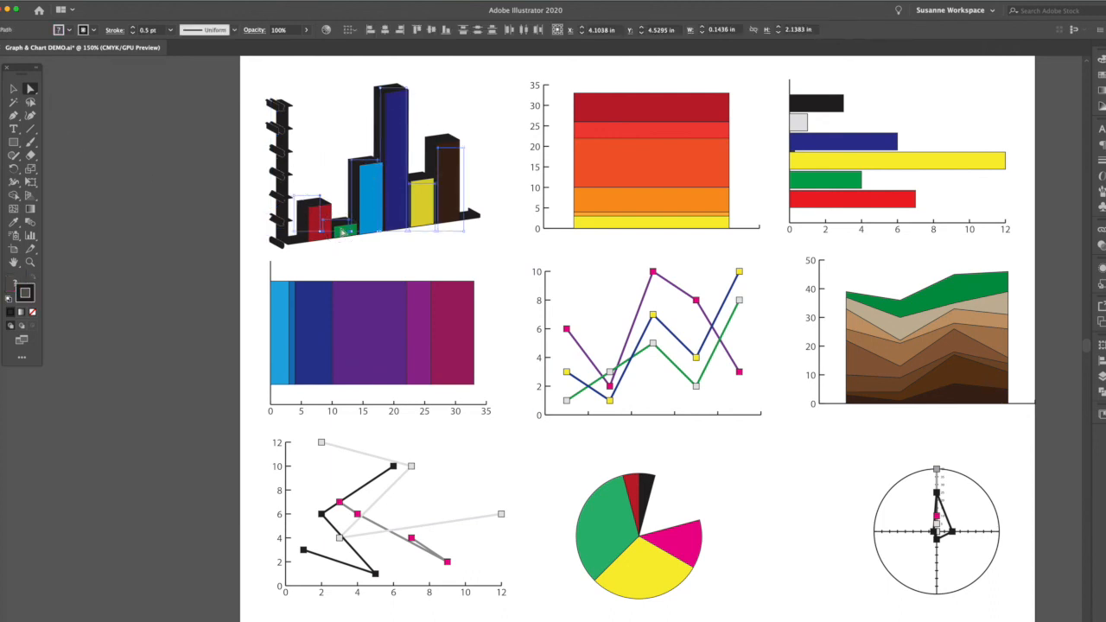
left_click(32, 311)
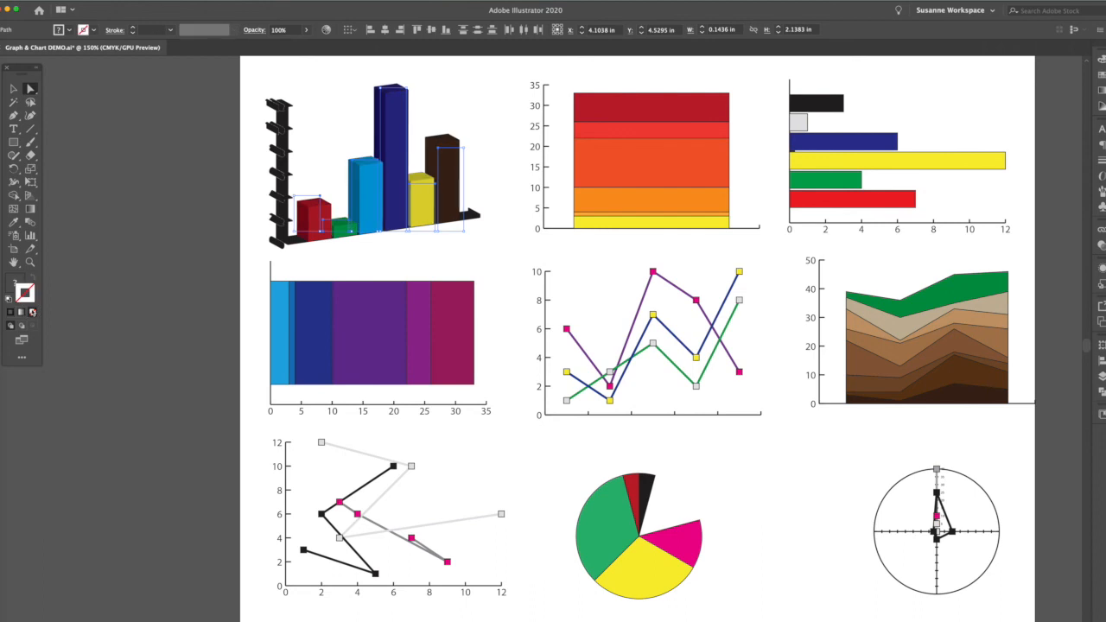
left_click(148, 311)
left_click_drag(245, 79, 289, 248)
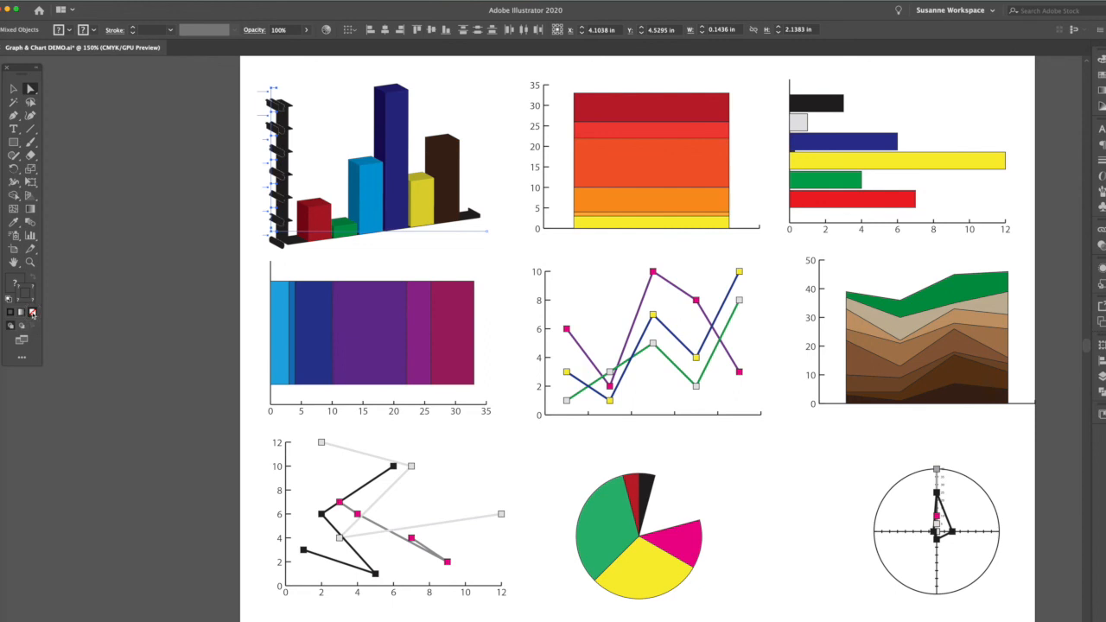
left_click(273, 226)
left_click(279, 224)
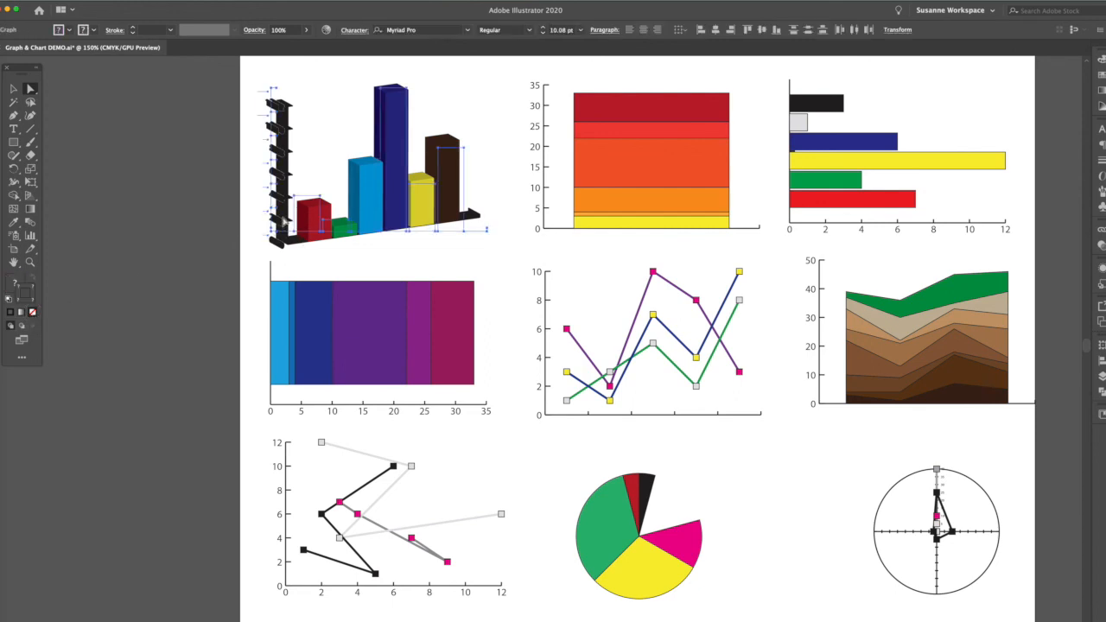
left_click(232, 217)
- Reapply the last Extrude & Bevel effect to the stacked column graph
left_click(15, 89)
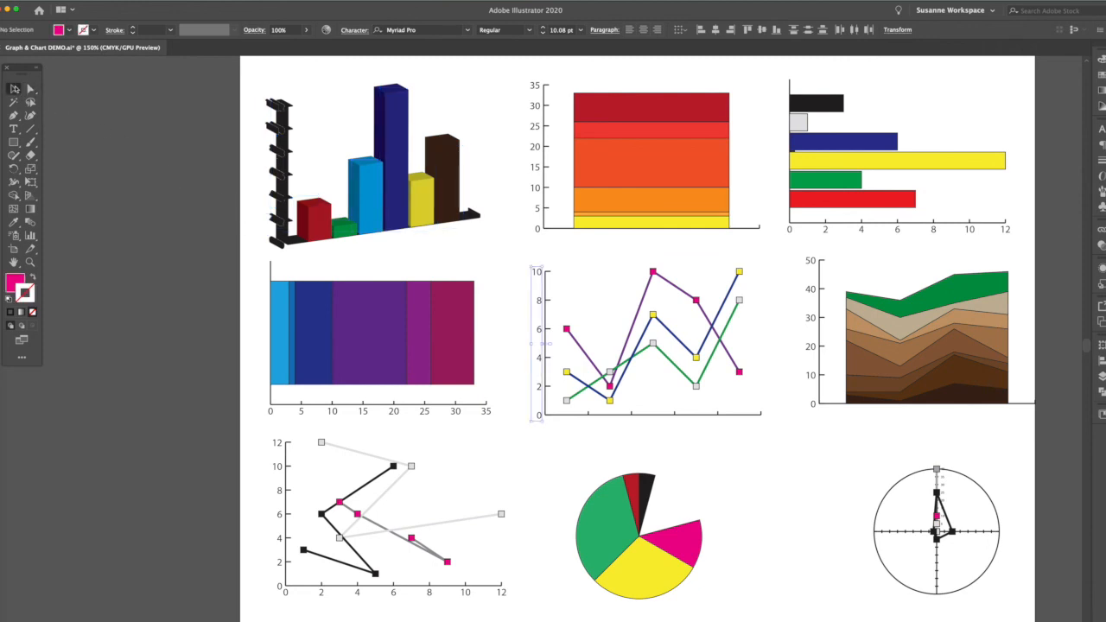
left_click(641, 172)
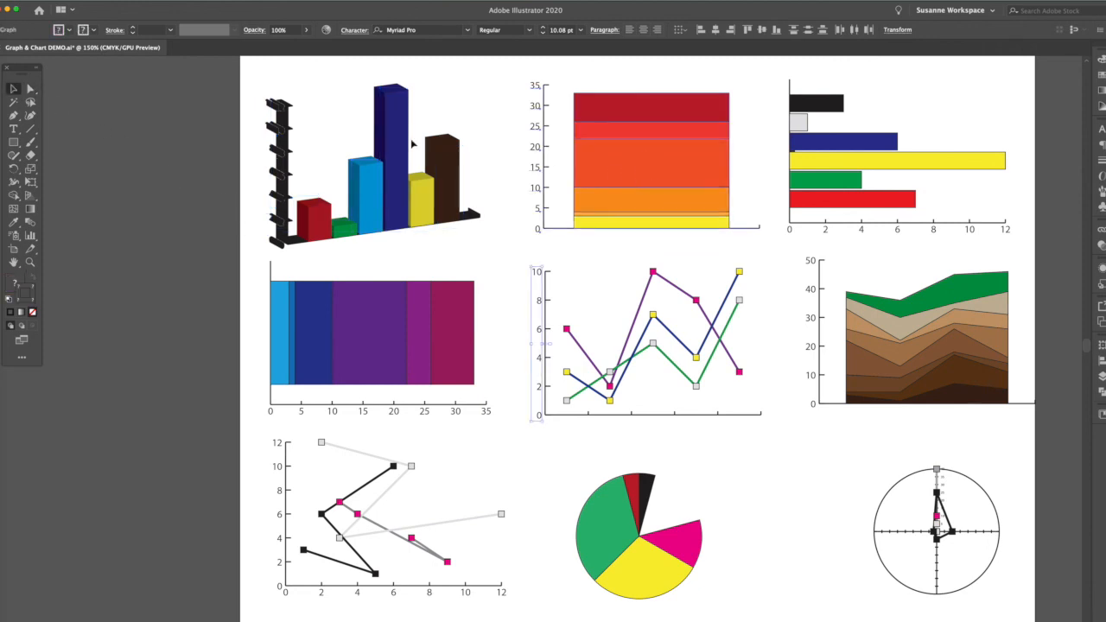
left_click(164, 0)
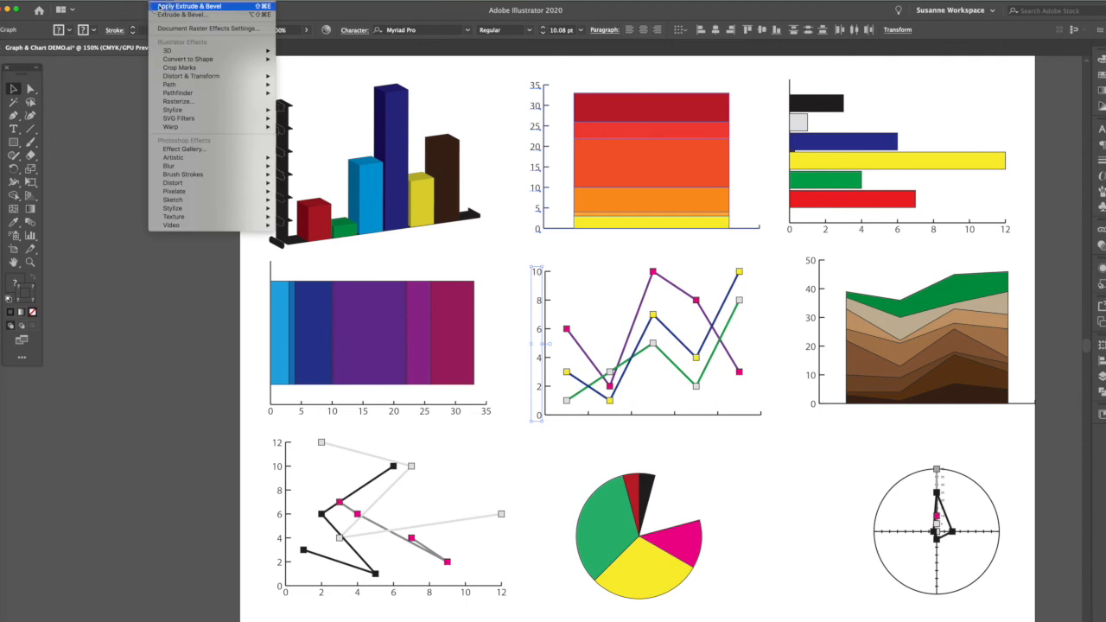
left_click(223, 7)
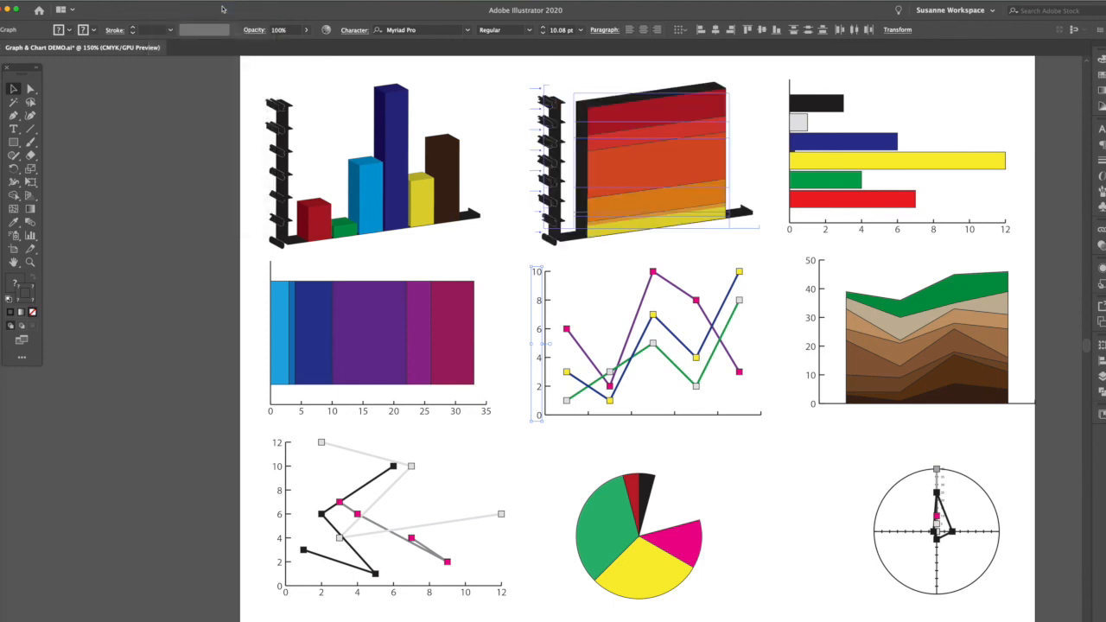
- Remove the stroke from the color bands of the extruded stacked column graph, and deselect them
left_click(32, 312)
left_click(32, 312)
left_click(124, 297)
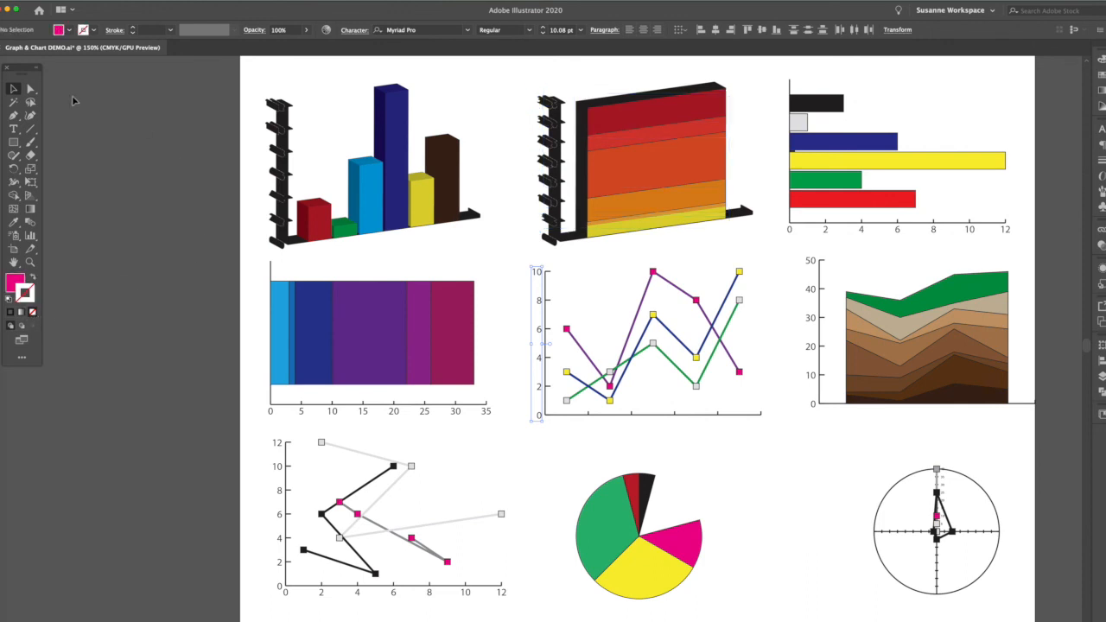
left_click(30, 89)
left_click(642, 222)
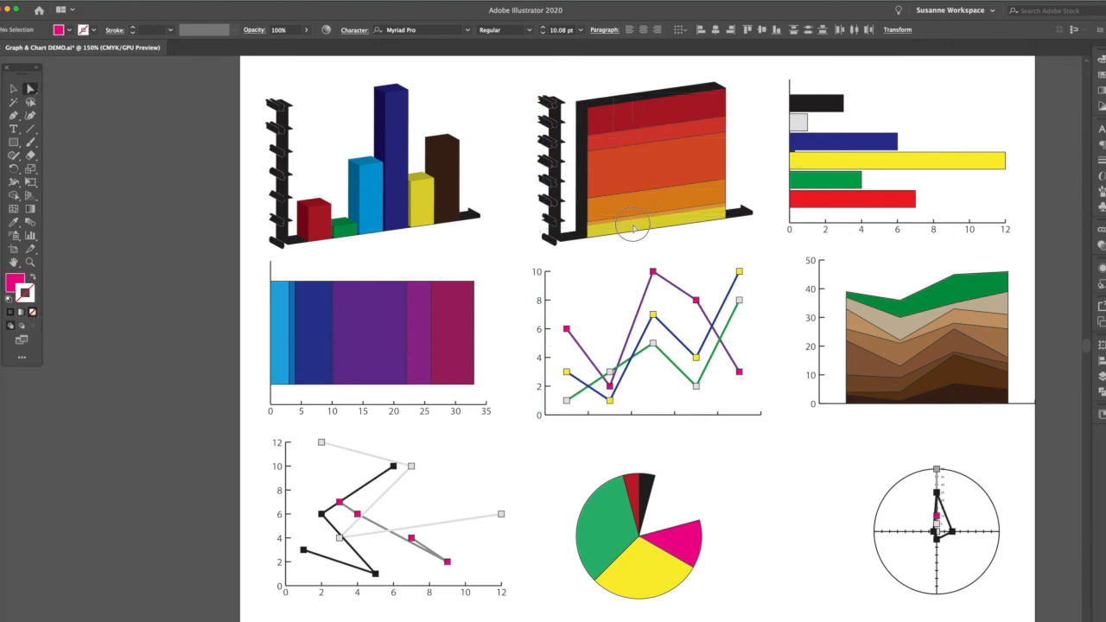
left_click(116, 323)
- Select the whole pie graph and remove the stroke from its slices
scroll(115, 326, "down", 2)
scroll(116, 327, "down", 2)
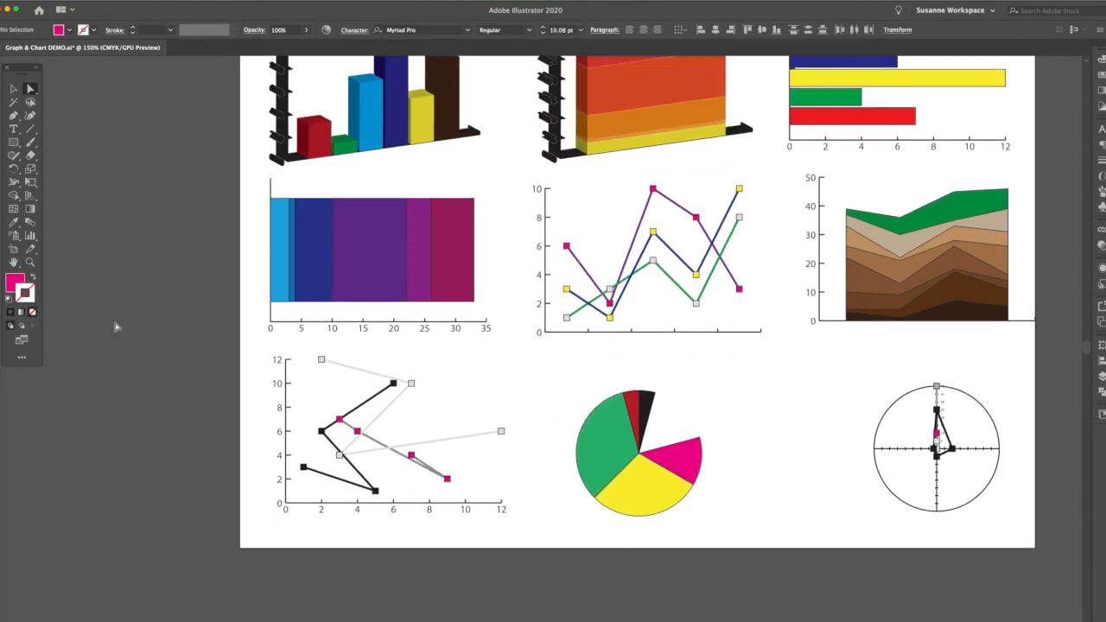
left_click(29, 262)
left_click_drag(599, 441, 765, 481)
scroll(765, 482, "down", 5)
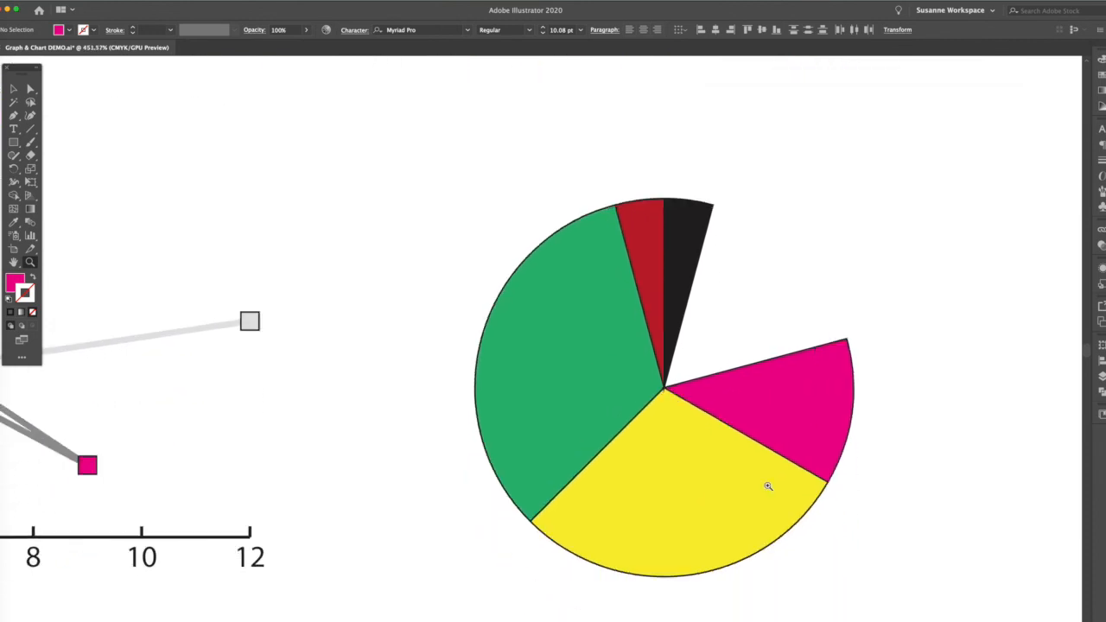
scroll(768, 486, "right", 4)
key("v")
mouse_move(313, 101)
left_mouse_down()
mouse_move(510, 236)
mouse_move(741, 485)
left_mouse_up()
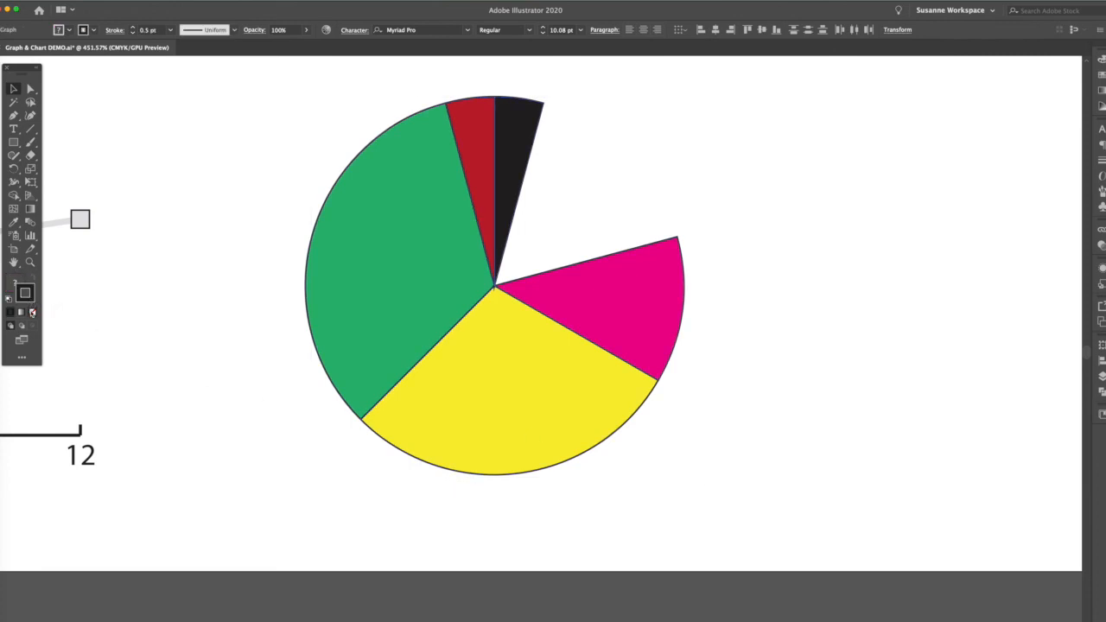
left_click(32, 312)
- Start a 3D Extrude & Bevel effect on the pie graph with the preview on and an extrude depth of 10 pt
left_click(165, 4)
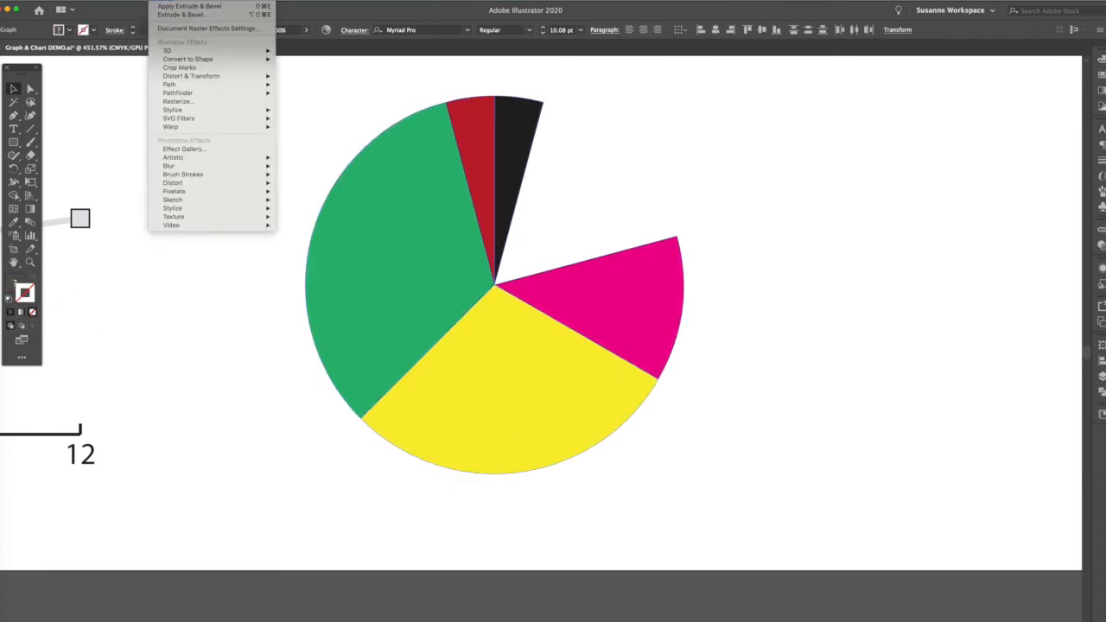
mouse_move(172, 50)
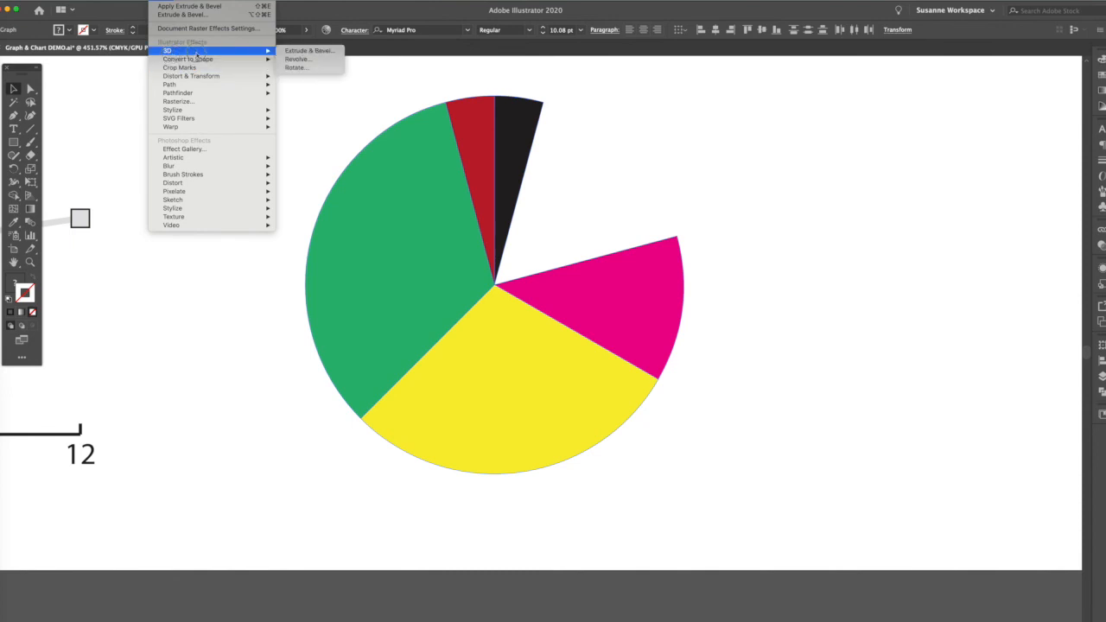
left_click(313, 50)
left_click_drag(720, 86, 903, 85)
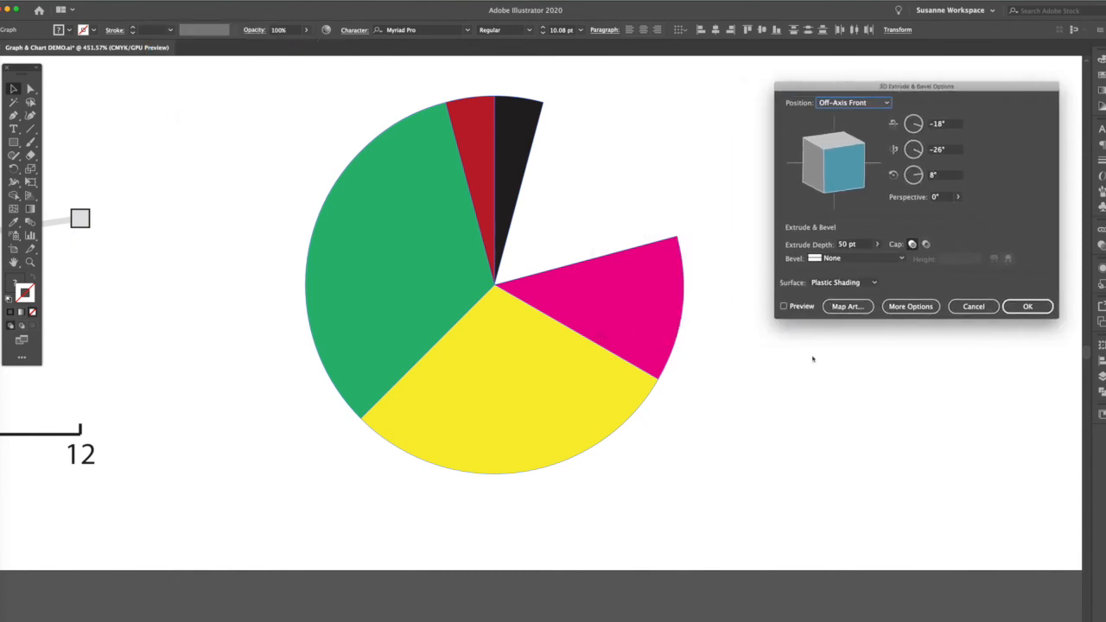
left_click(784, 306)
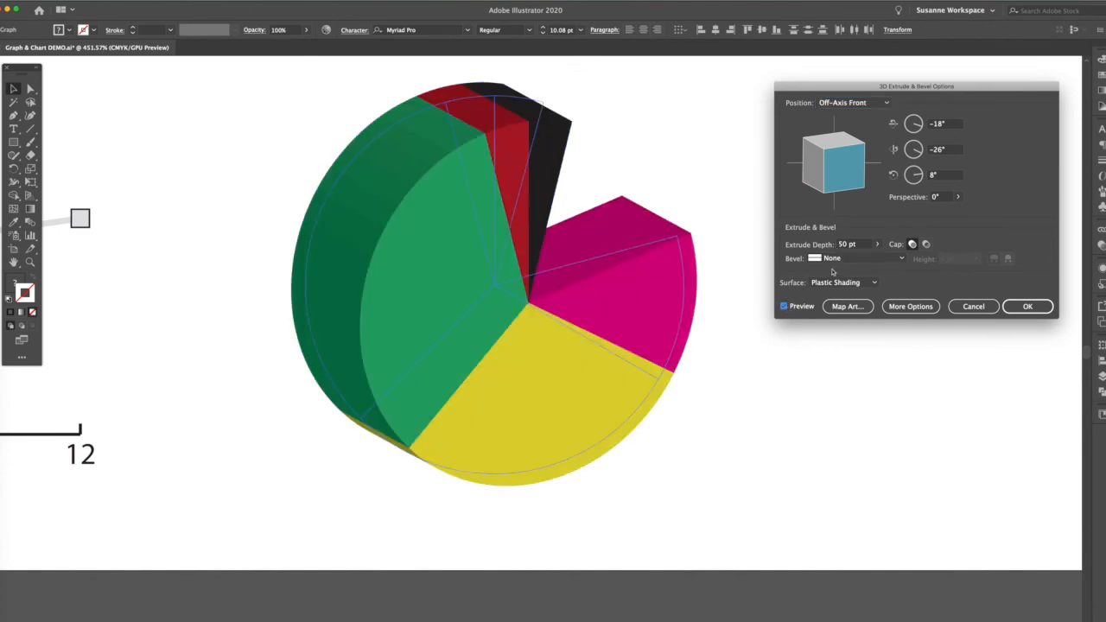
left_click(807, 244)
type("10")
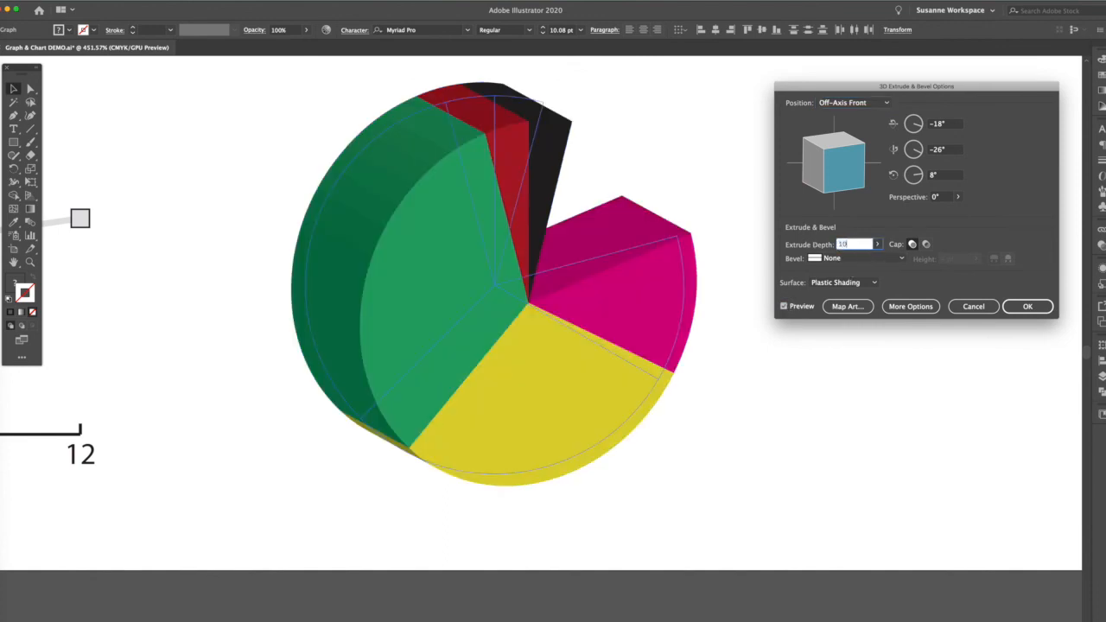
key("Tab")
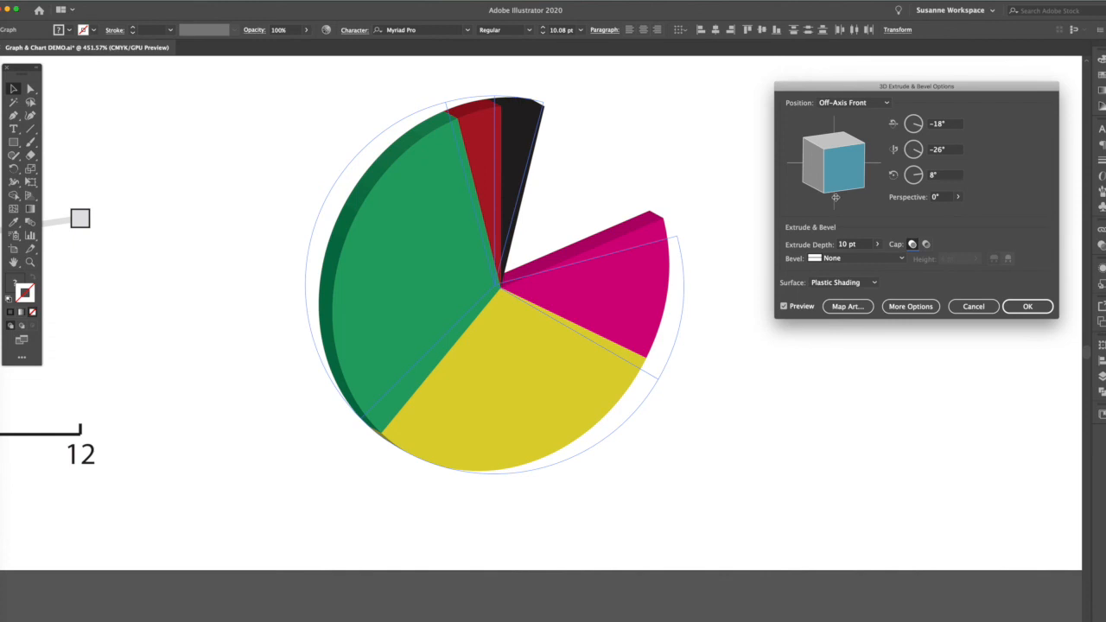
- Rotate the extruded pie graph to a custom rotation of 41°, -34° and -28°, and accept the effect
left_click_drag(829, 190, 830, 155)
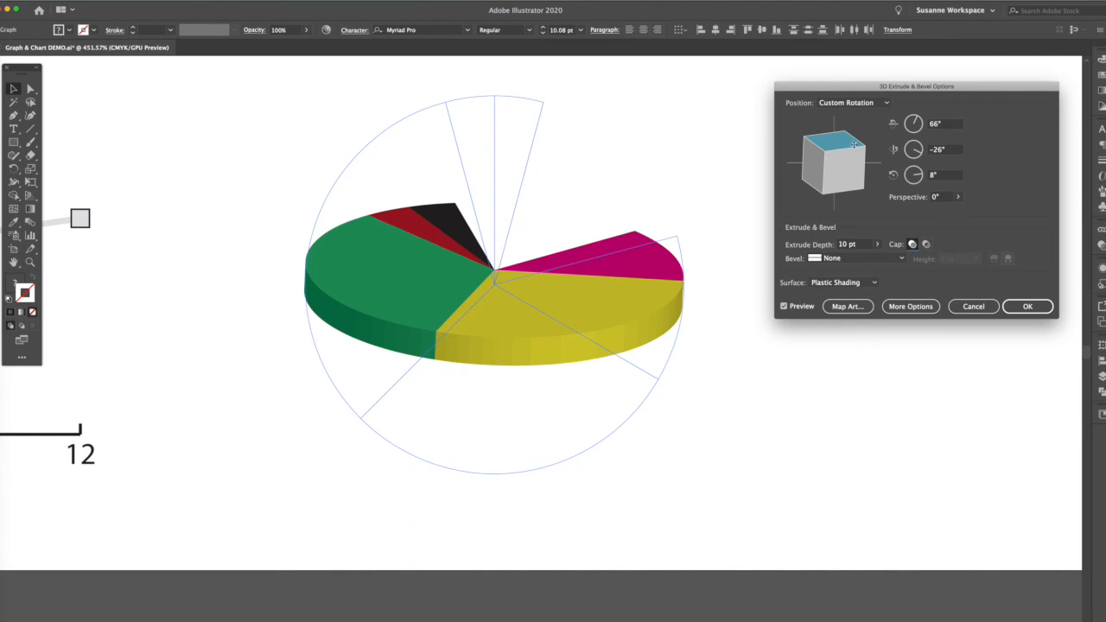
left_click_drag(805, 179, 791, 158)
left_click_drag(858, 147, 836, 169)
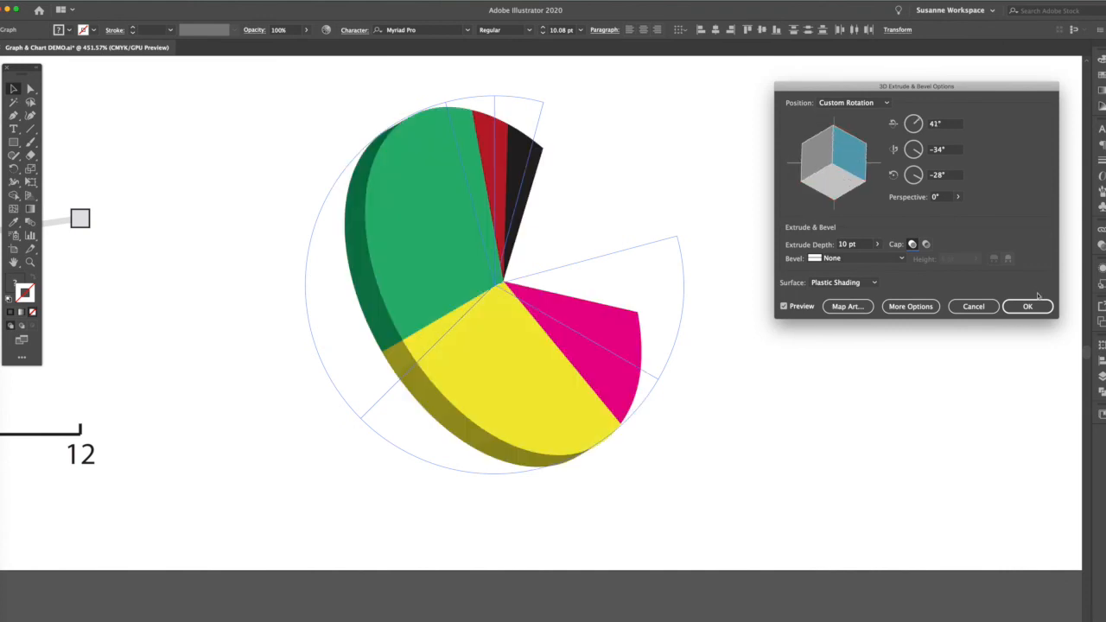
left_click(1021, 309)
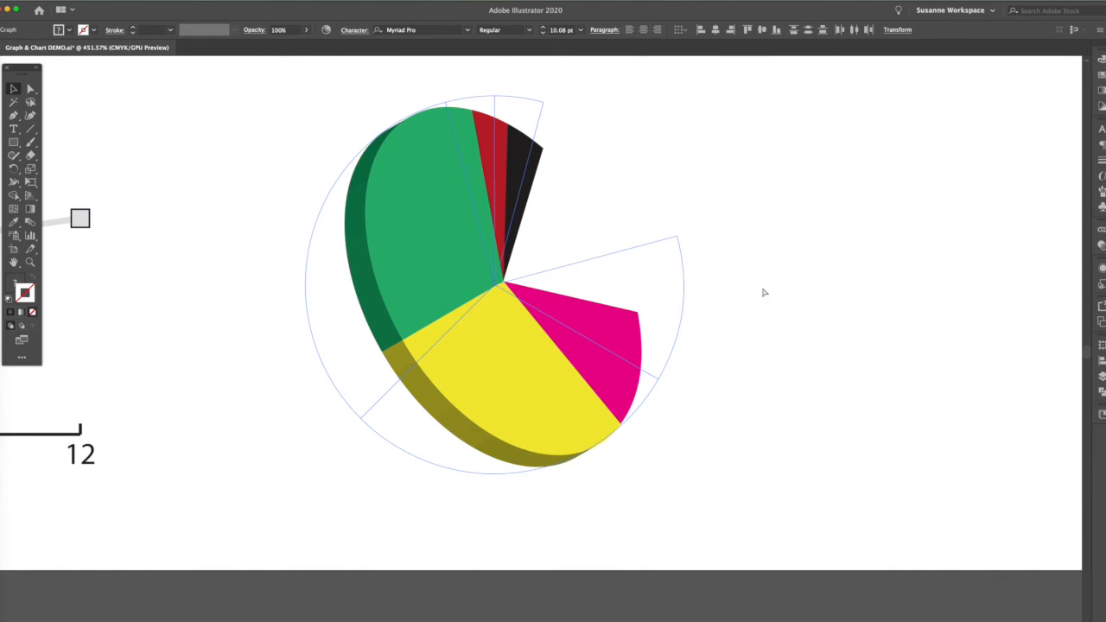
- Directly select only the pink slice of the extruded pie graph and move it outward, away from the other slices
key("super+minus")
scroll(763, 294, "down", 8)
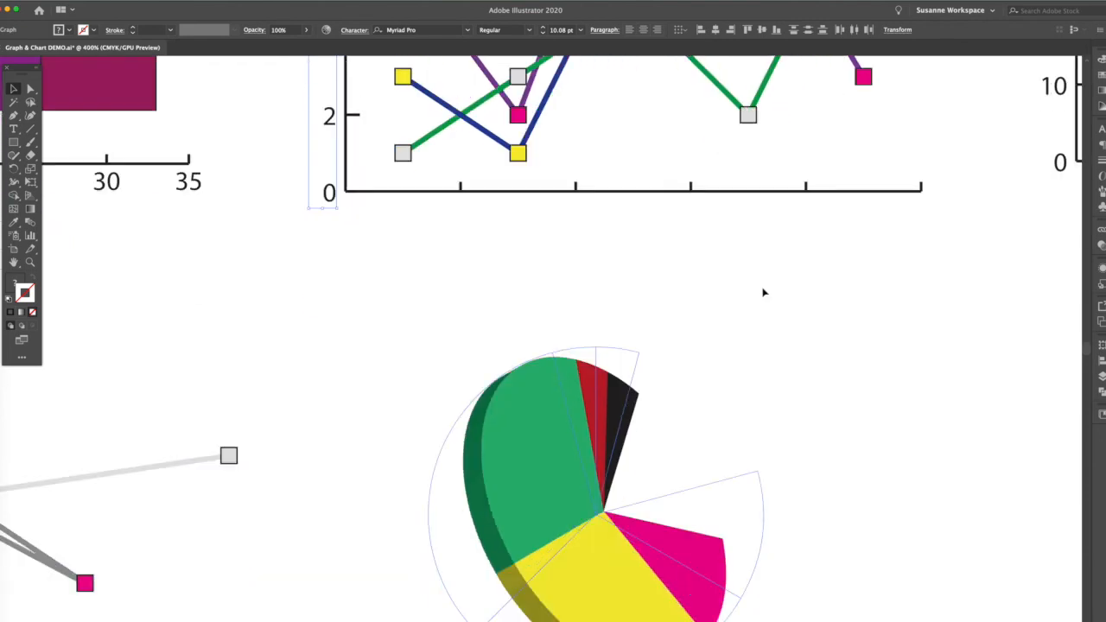
scroll(764, 294, "right", 5)
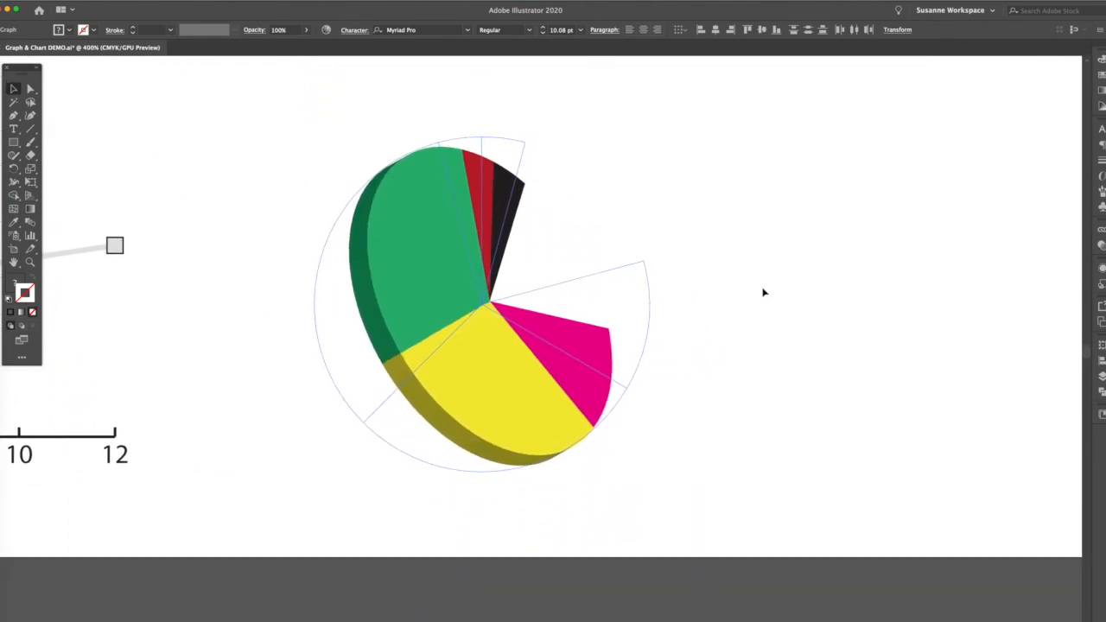
left_click(31, 88)
left_click(130, 121)
left_click(570, 365)
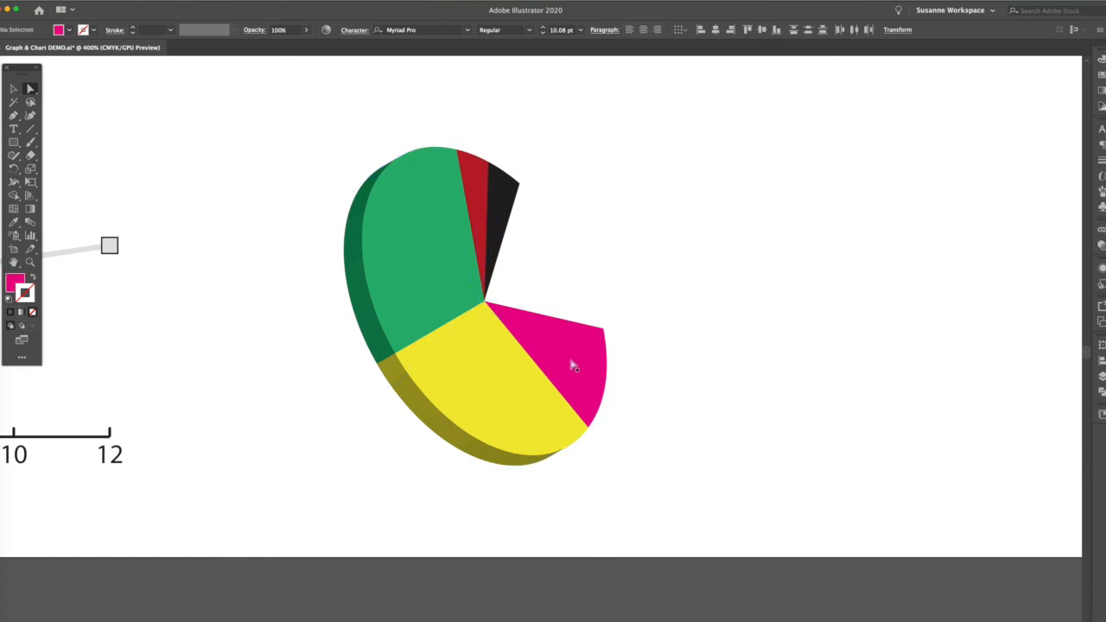
left_click(768, 368)
left_click_drag(245, 115, 772, 509)
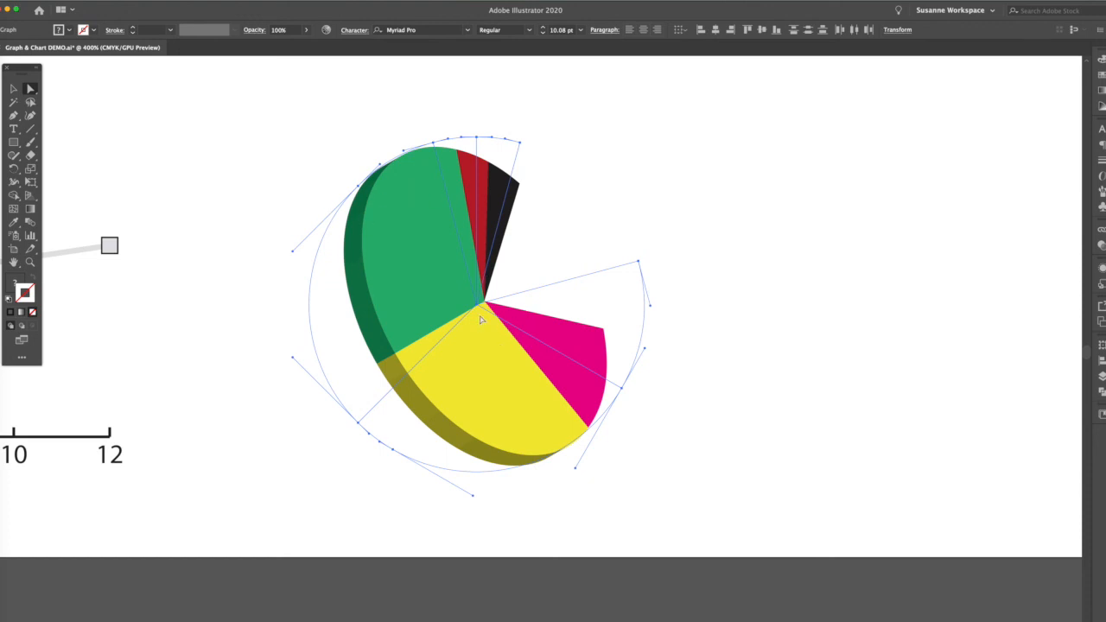
left_click(580, 322)
left_click_drag(549, 329, 637, 273)
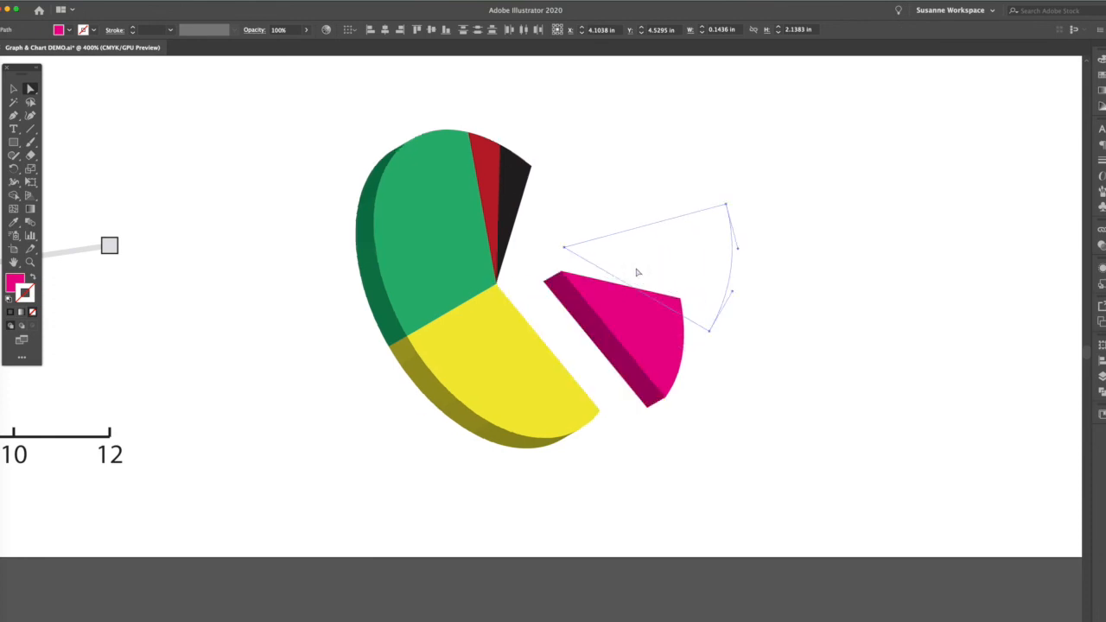
- Try moving the yellow slice down away from the pie graph, undo the move, and deselect the slice
left_click_drag(518, 359, 510, 436)
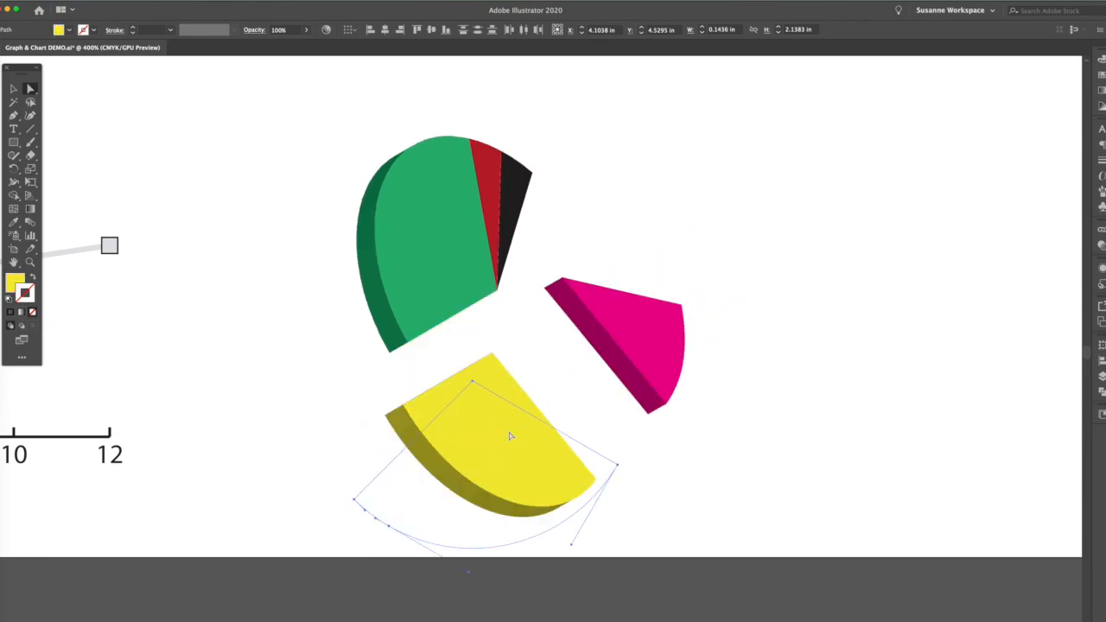
key("super+z")
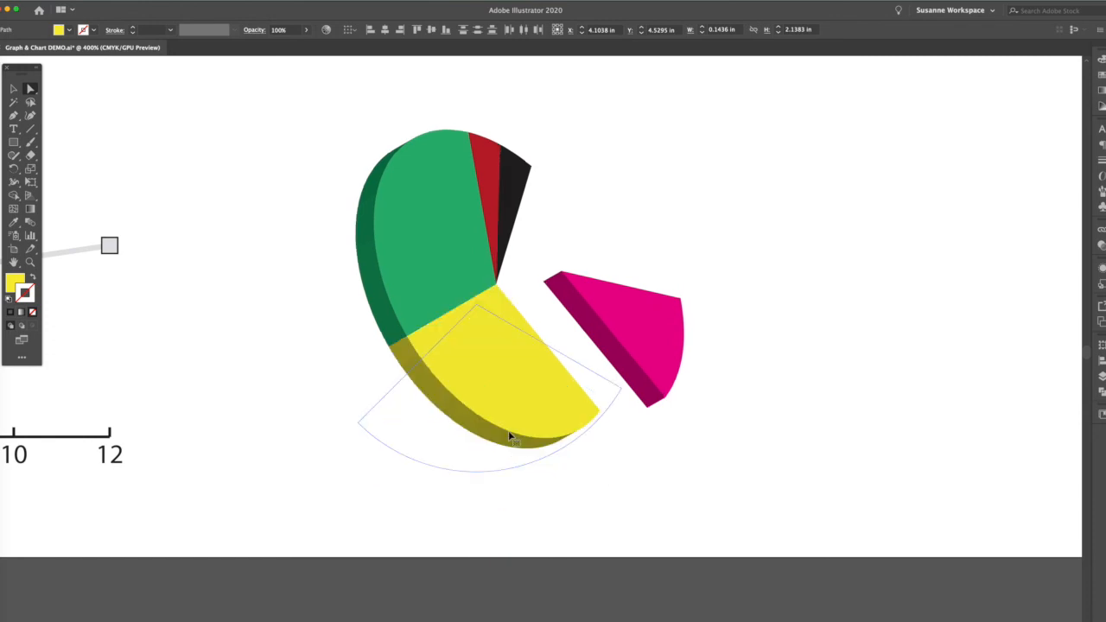
key("super+0")
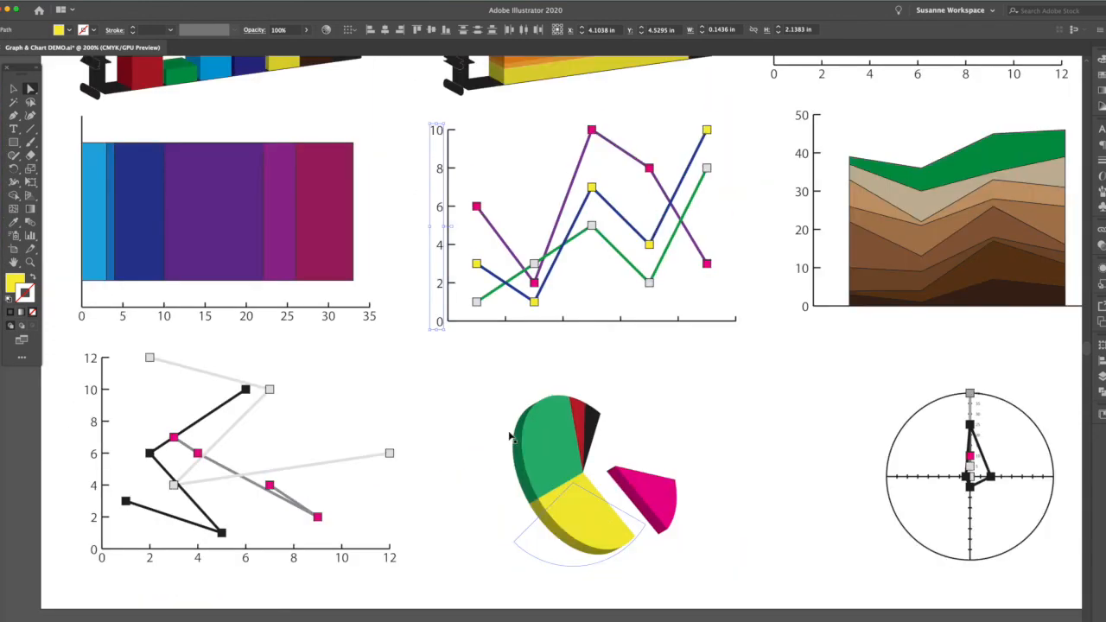
scroll(511, 438, "up", 2)
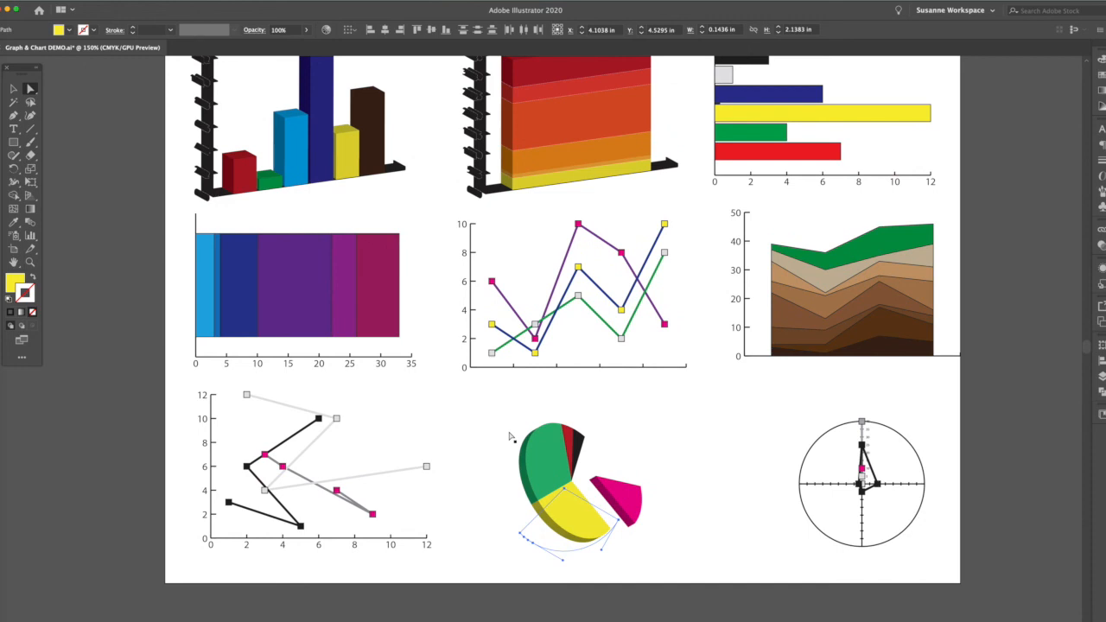
left_click(13, 89)
left_click(124, 176)
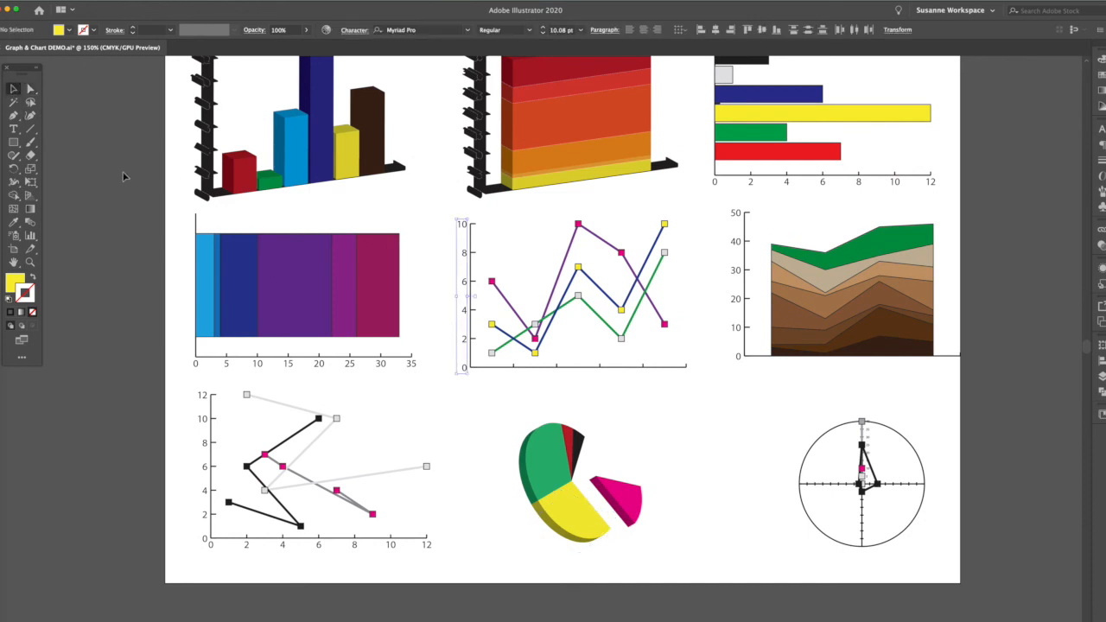